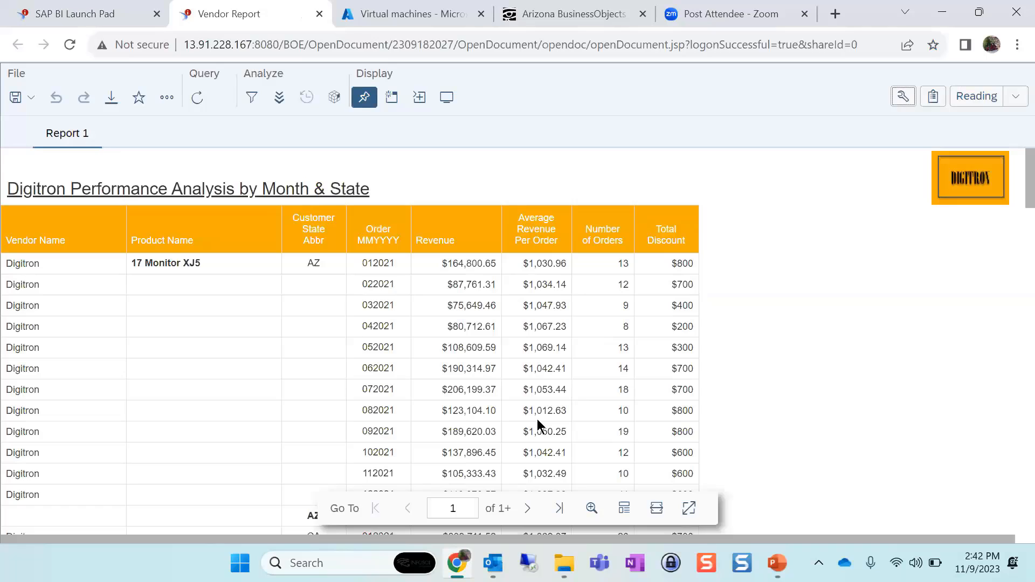
Refresh the vendor report for ACME Computer Supply.
{"action": "left_click", "coordinate": [200, 98]}
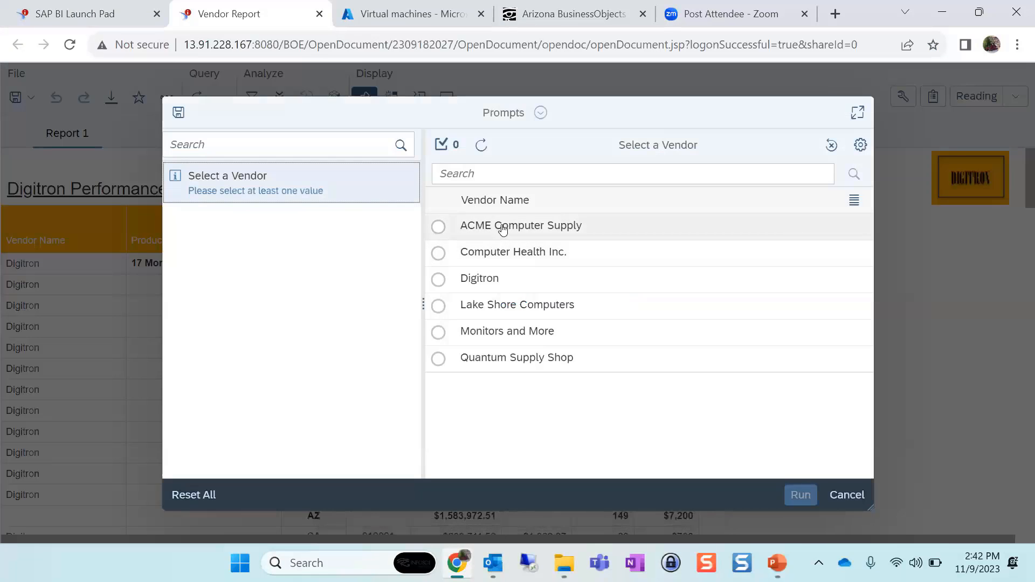
{"action": "left_click", "coordinate": [500, 227]}
{"action": "left_click", "coordinate": [802, 496]}
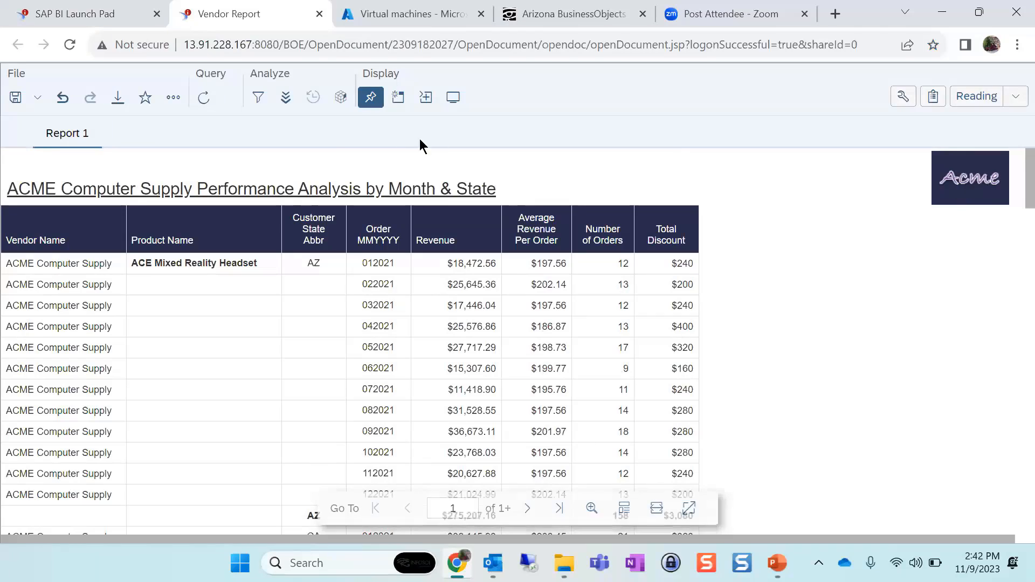
Refresh the vendor report for Quantum Supply Shop.
{"action": "left_click", "coordinate": [204, 99]}
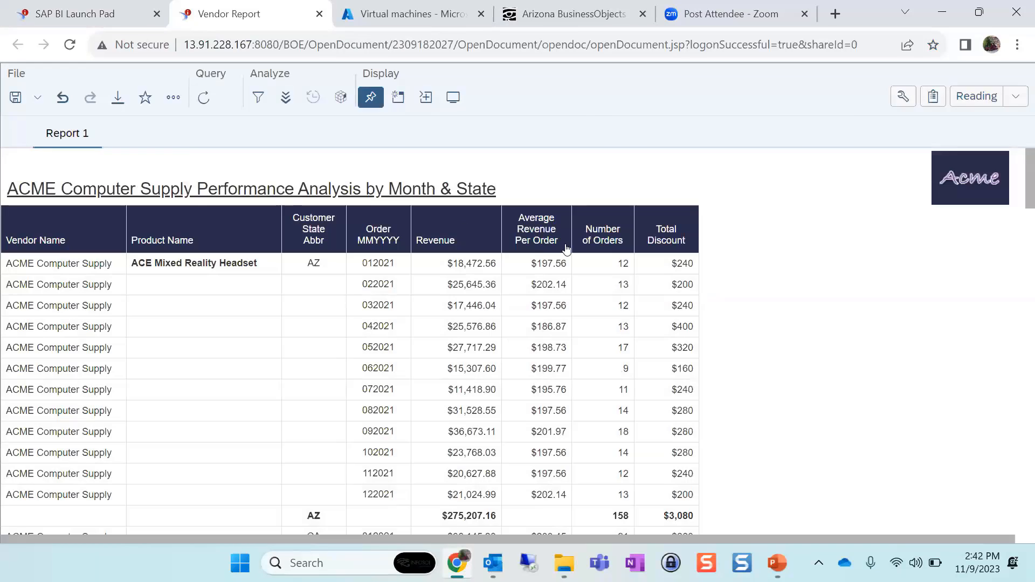
{"action": "left_click", "coordinate": [549, 366]}
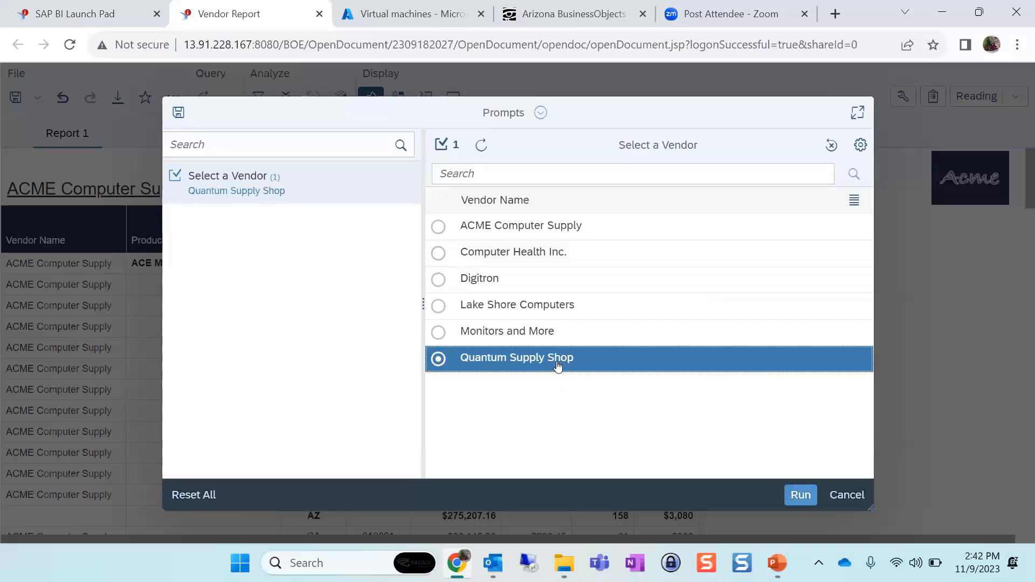
{"action": "left_click", "coordinate": [801, 494]}
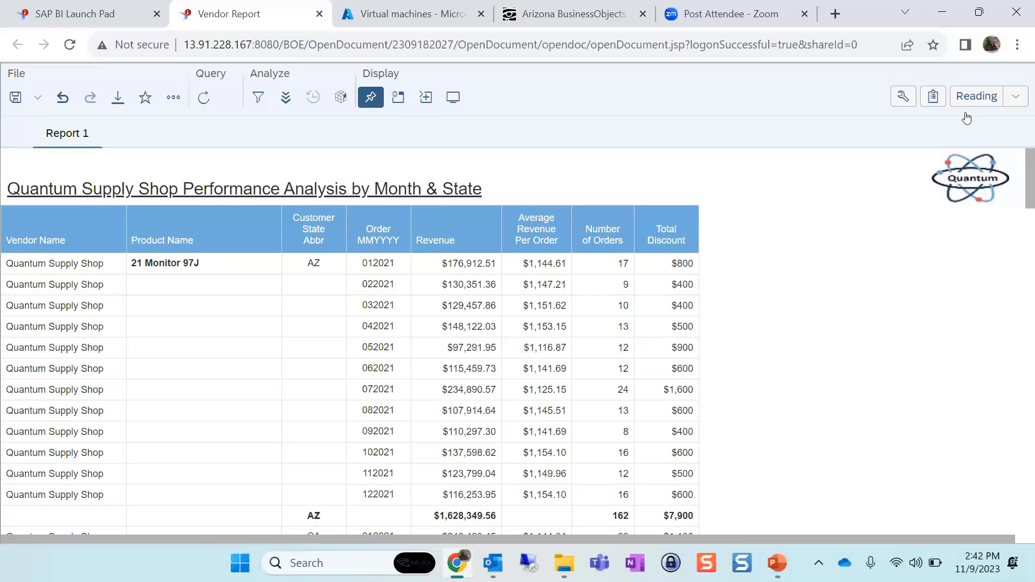
Open the SelectedVendor variable in Design mode and examine its formula, highlighting the "boimg://ACME.png" image reference.
{"action": "left_click", "coordinate": [980, 97]}
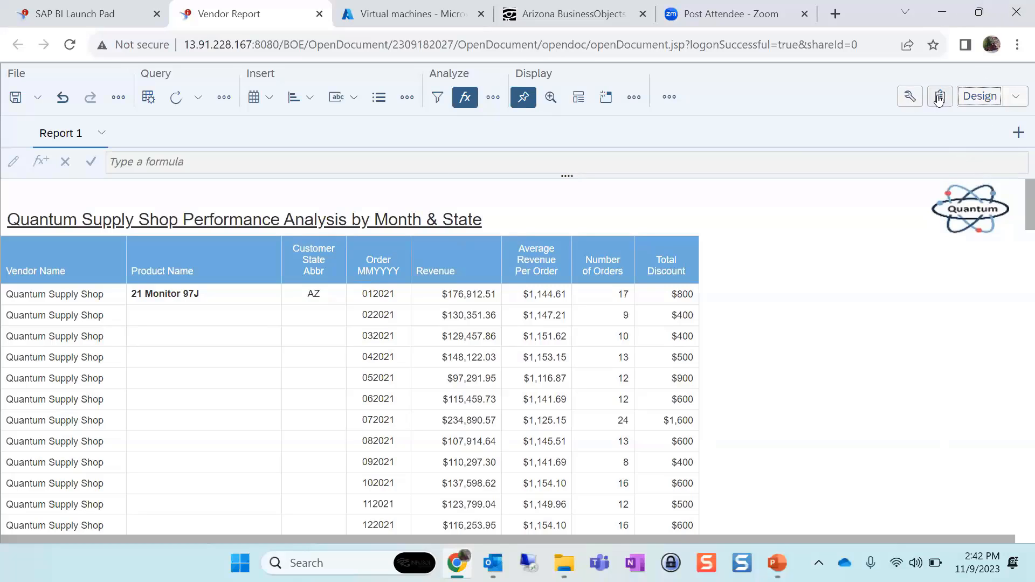
{"action": "left_click", "coordinate": [940, 96]}
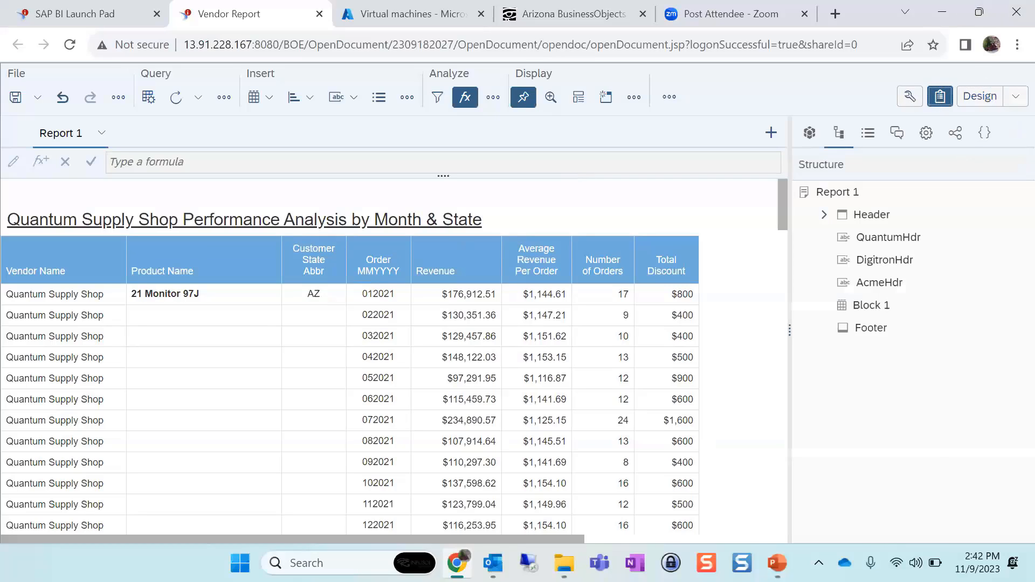
{"action": "left_click", "coordinate": [809, 133]}
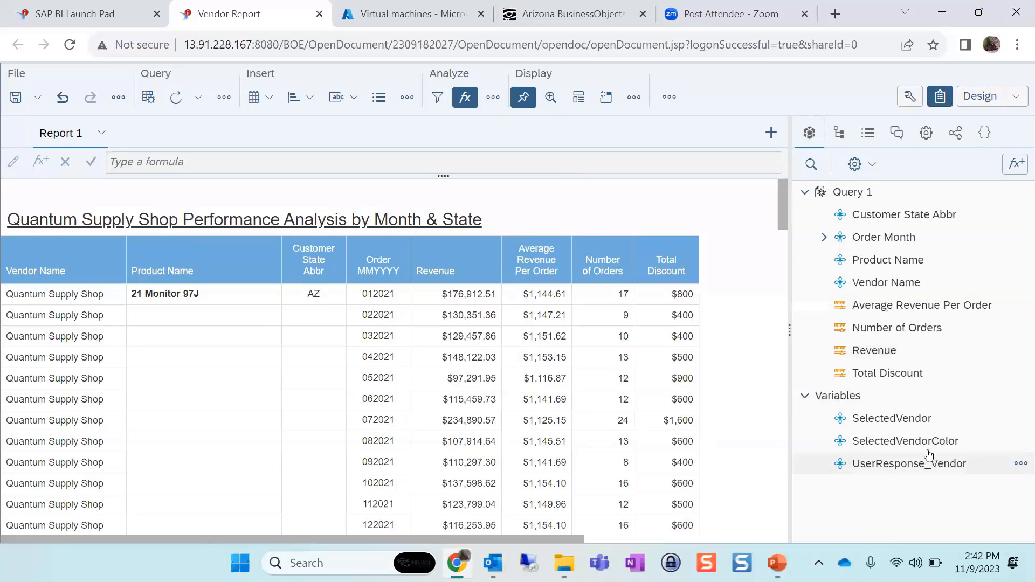
{"action": "double_click", "coordinate": [919, 419]}
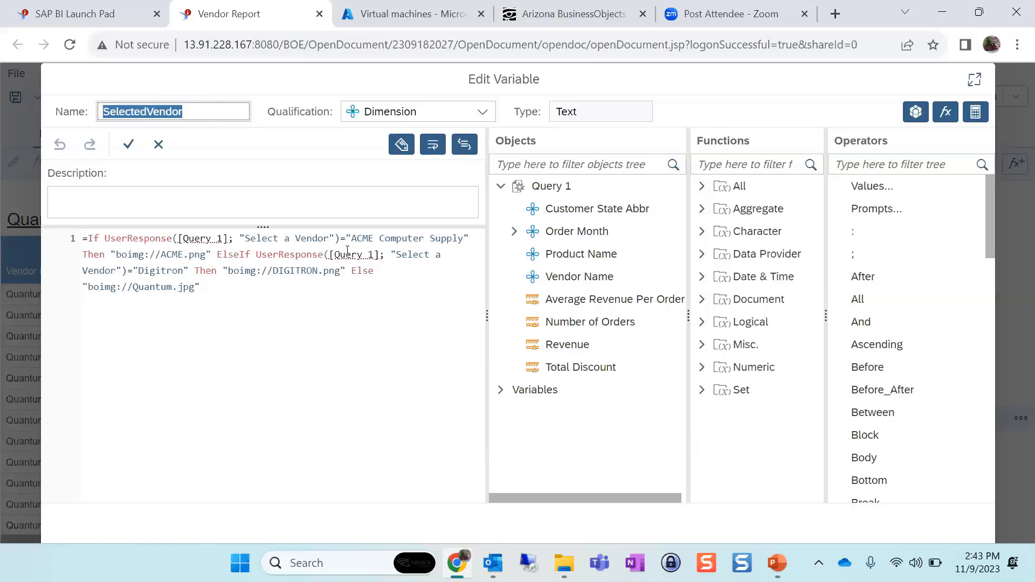
{"action": "left_click_drag", "start_coordinate": [217, 255], "coordinate": [105, 256]}
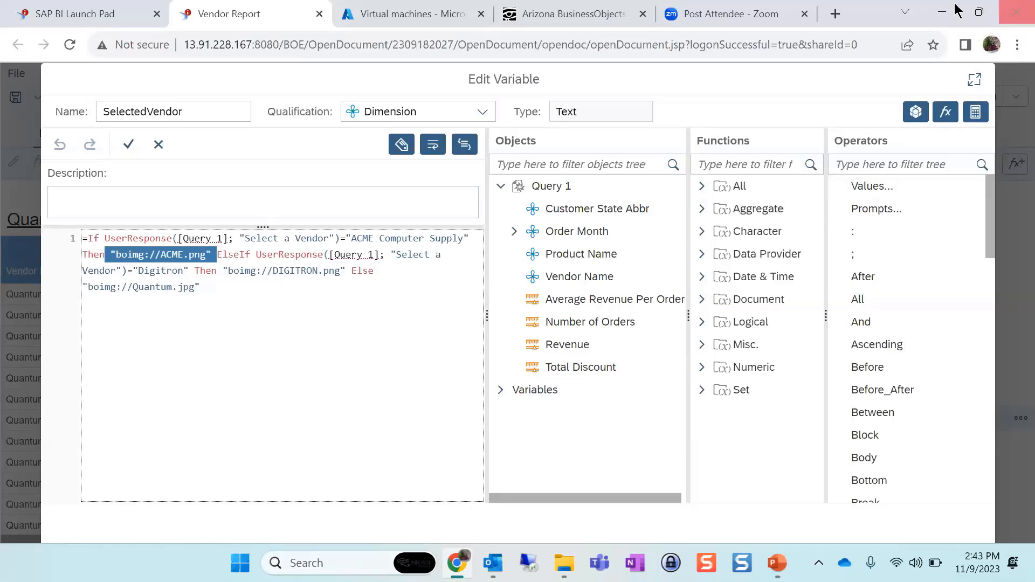
{"action": "scroll", "coordinate": [899, 484], "scroll_direction": "down", "scroll_amount": 1}
{"action": "scroll", "coordinate": [899, 484], "scroll_direction": "down", "scroll_amount": 5}
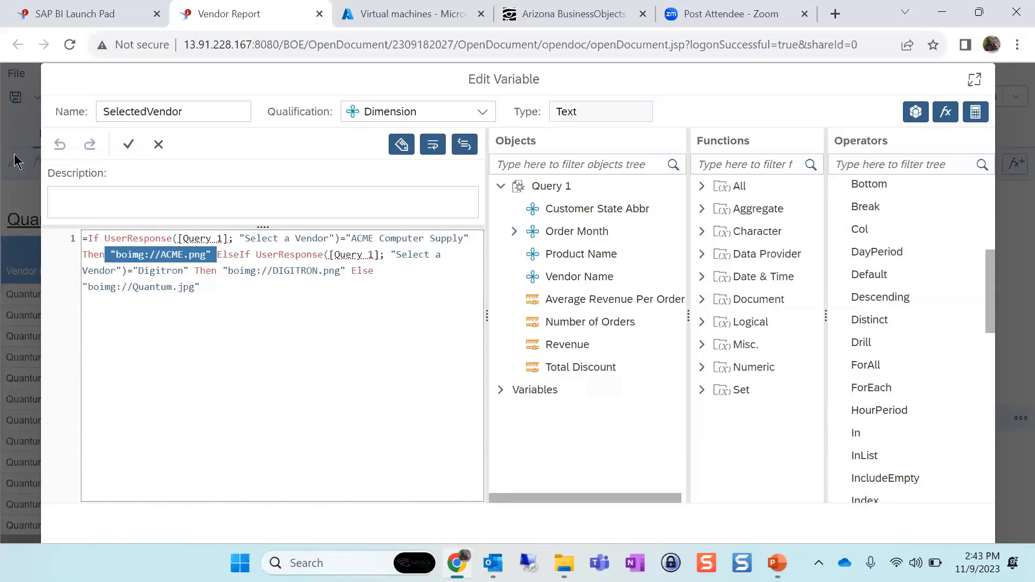
Close the Vendor Report and open the Scorecard report through the checkmark icon on the Icons document's Home page.
{"action": "left_click", "coordinate": [320, 16]}
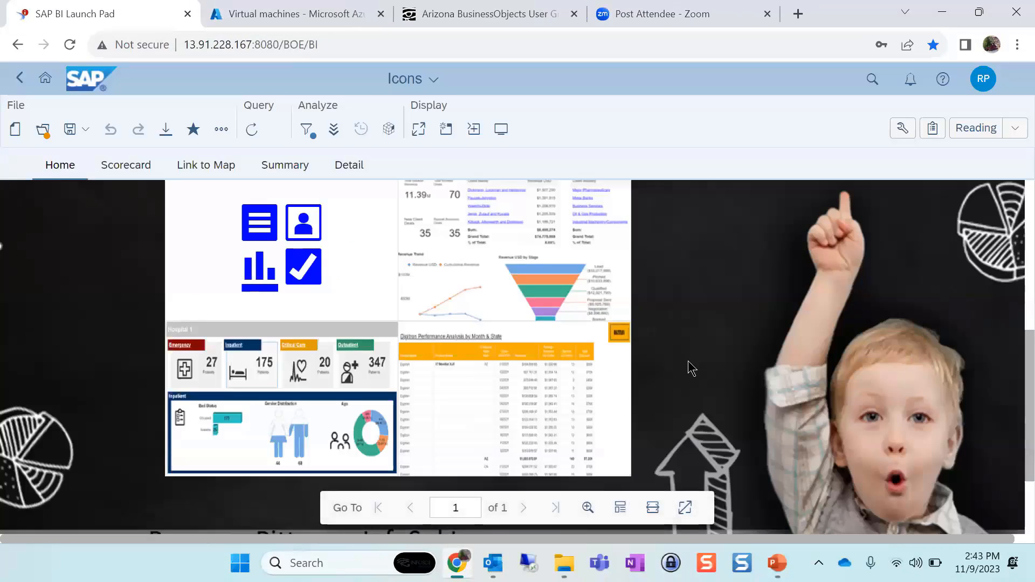
{"action": "scroll", "coordinate": [690, 357], "scroll_direction": "up", "scroll_amount": 1}
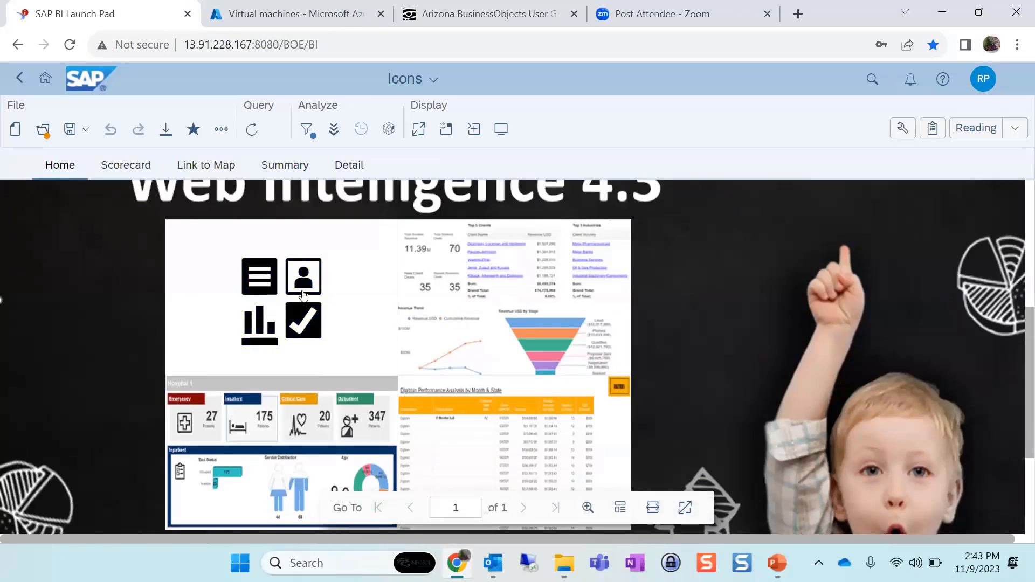
{"action": "left_click", "coordinate": [299, 317]}
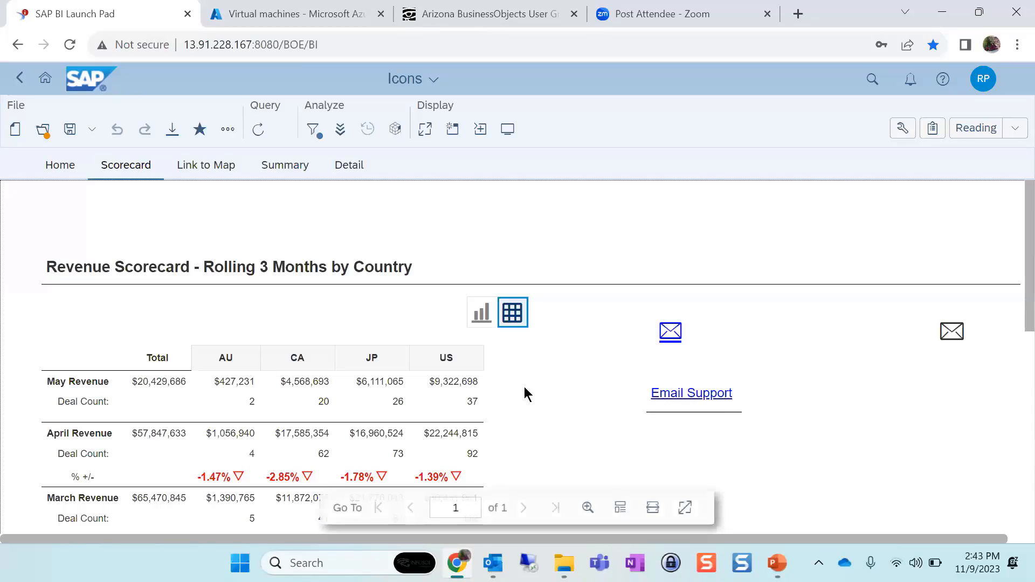
Review the trend symbols in the Revenue Scorecard and the Key Metrics by Month table.
{"action": "scroll", "coordinate": [539, 398], "scroll_direction": "down", "scroll_amount": 2}
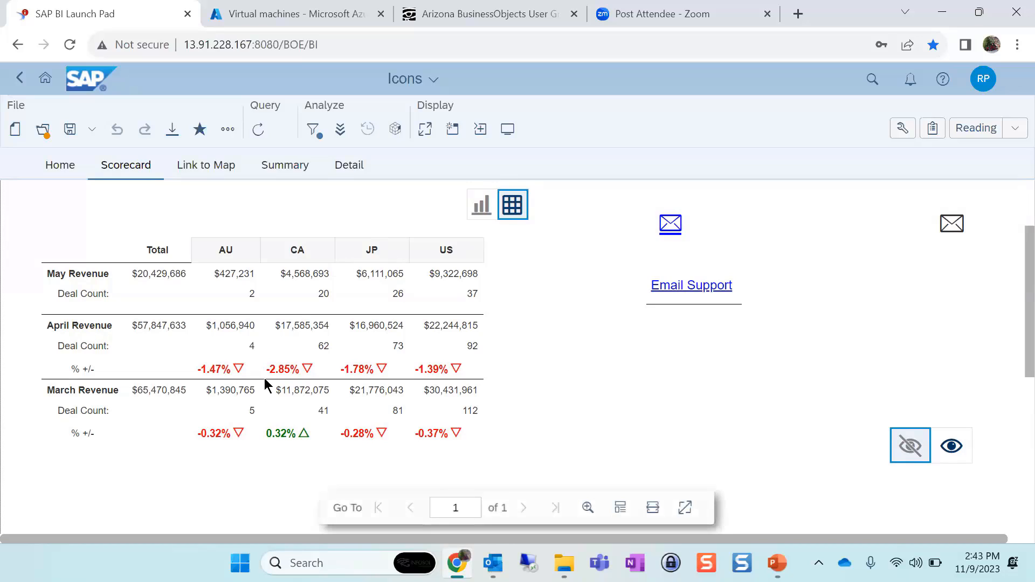
{"action": "scroll", "coordinate": [377, 361], "scroll_direction": "down", "scroll_amount": 1}
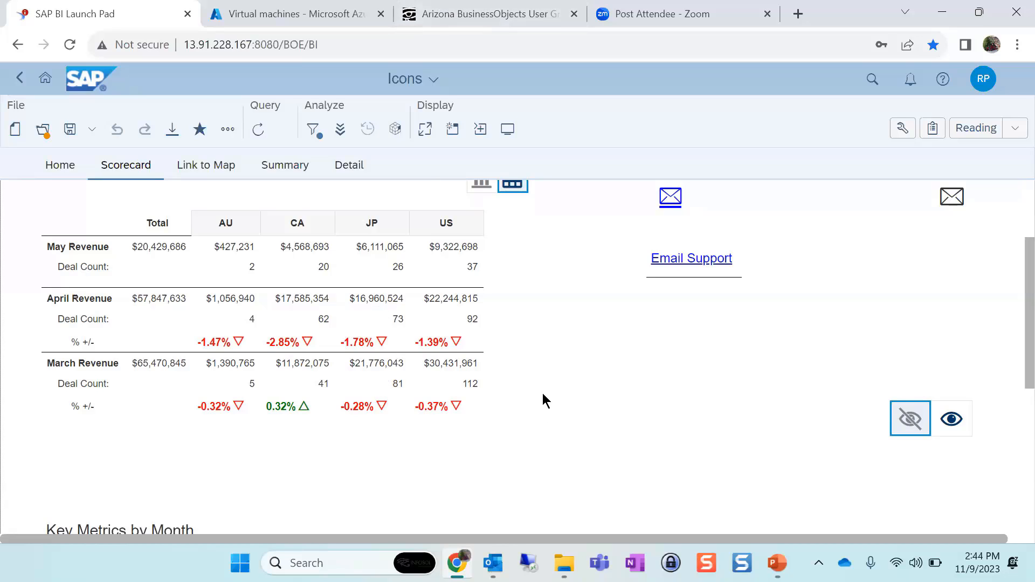
{"action": "scroll", "coordinate": [507, 350], "scroll_direction": "down", "scroll_amount": 4}
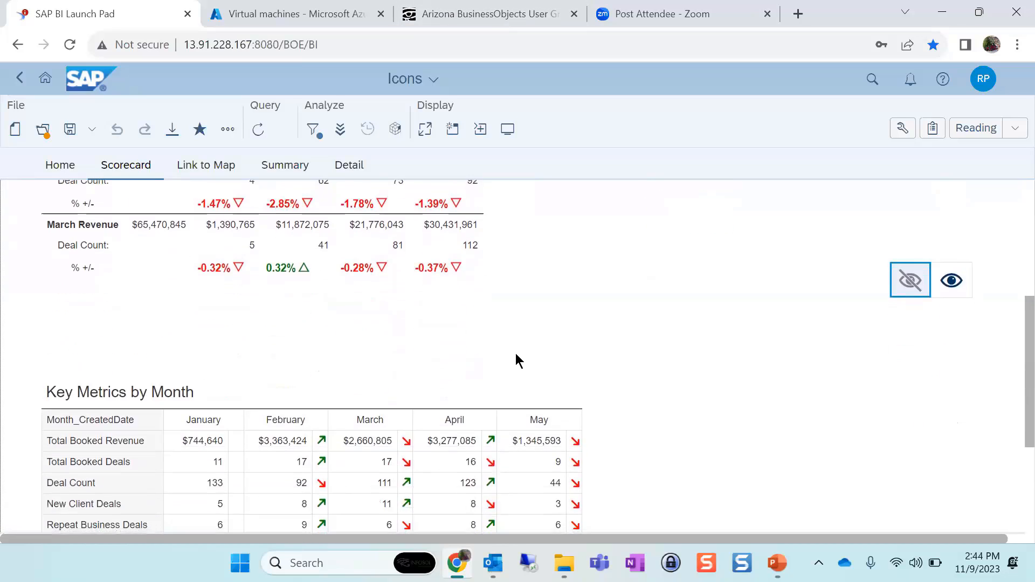
{"action": "scroll", "coordinate": [521, 372], "scroll_direction": "down", "scroll_amount": 1}
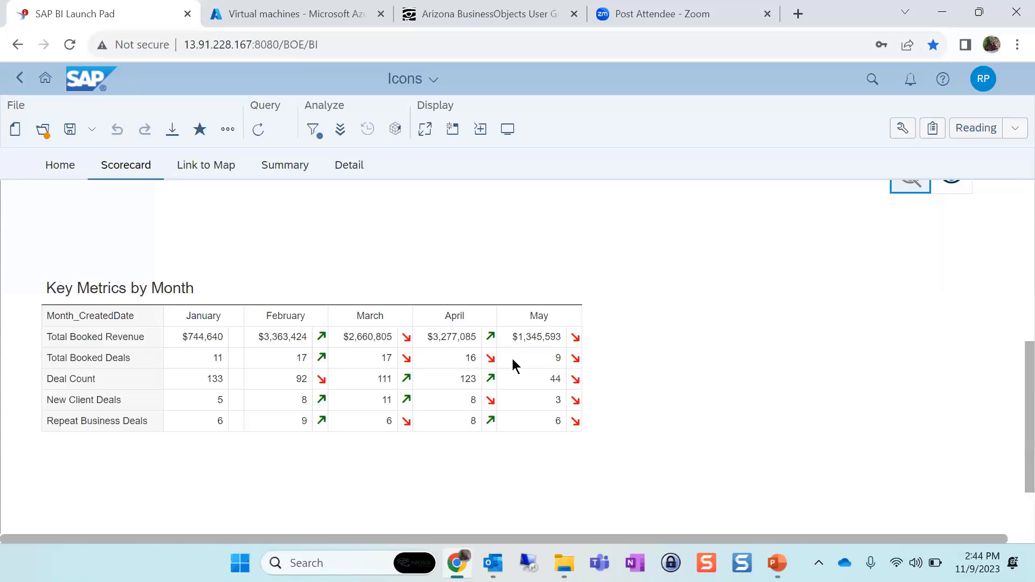
{"action": "scroll", "coordinate": [539, 353], "scroll_direction": "down", "scroll_amount": 1}
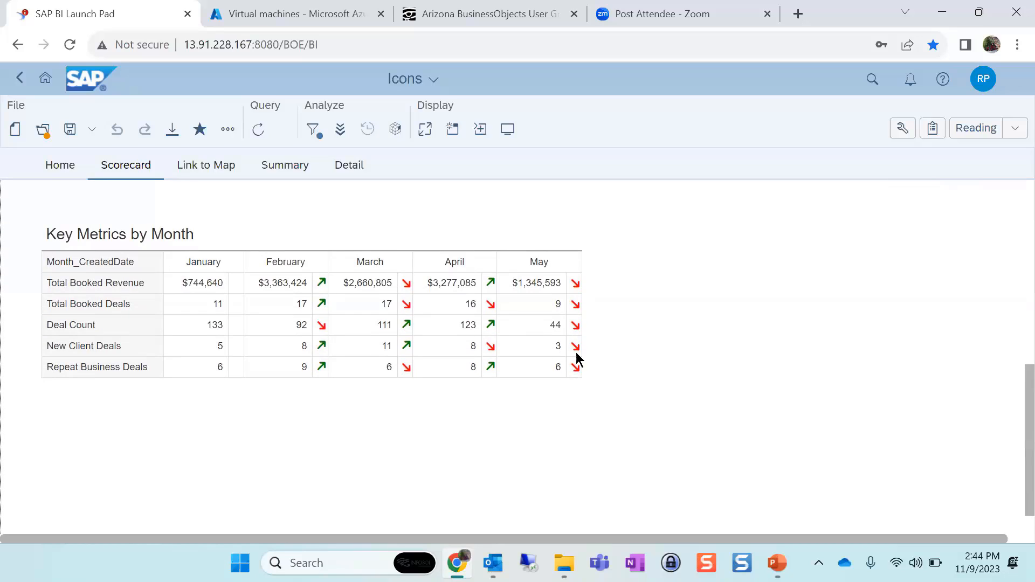
{"action": "scroll", "coordinate": [572, 380], "scroll_direction": "up", "scroll_amount": 1}
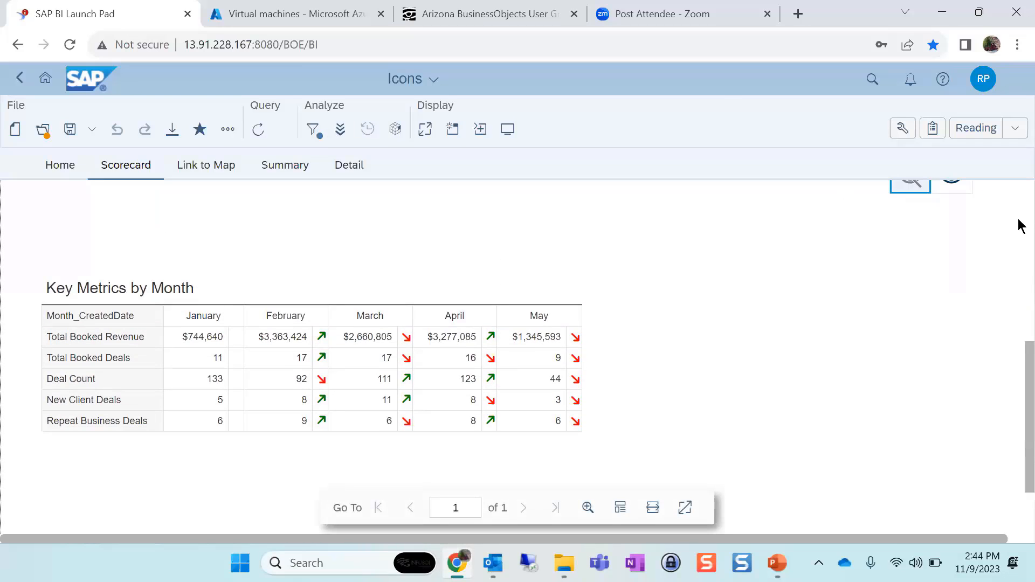
Insert the display icon beside the Key Metrics by Month table in Design mode and show the icon's text formatting.
{"action": "left_click", "coordinate": [976, 127]}
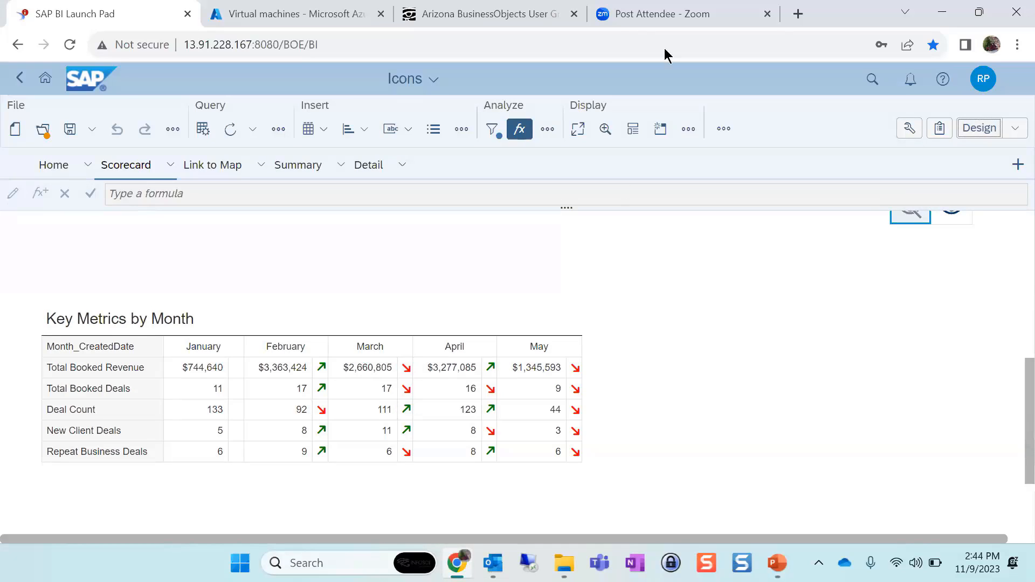
{"action": "left_click", "coordinate": [407, 131]}
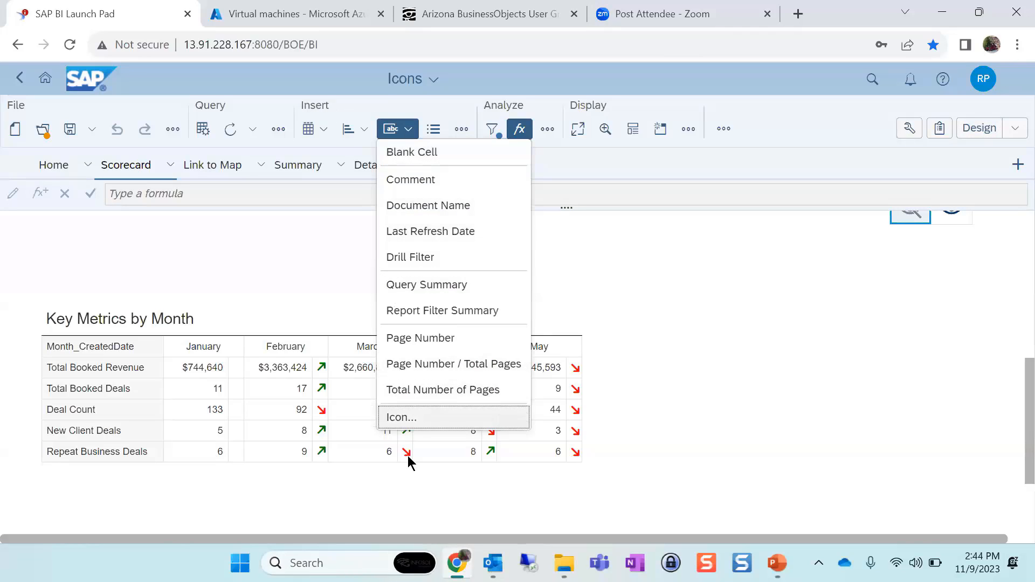
{"action": "left_click", "coordinate": [427, 417]}
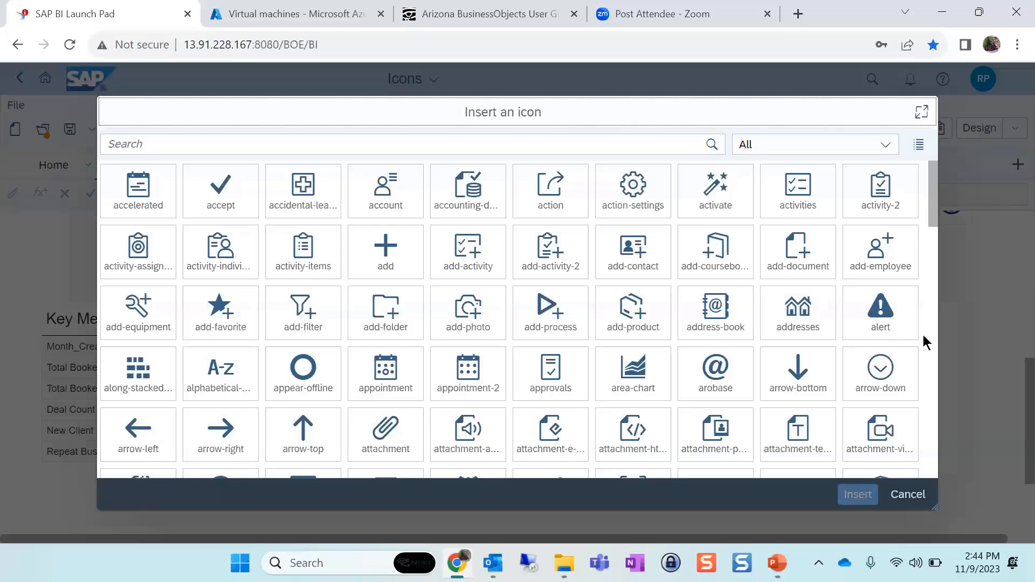
{"action": "scroll", "coordinate": [903, 348], "scroll_direction": "down", "scroll_amount": 8}
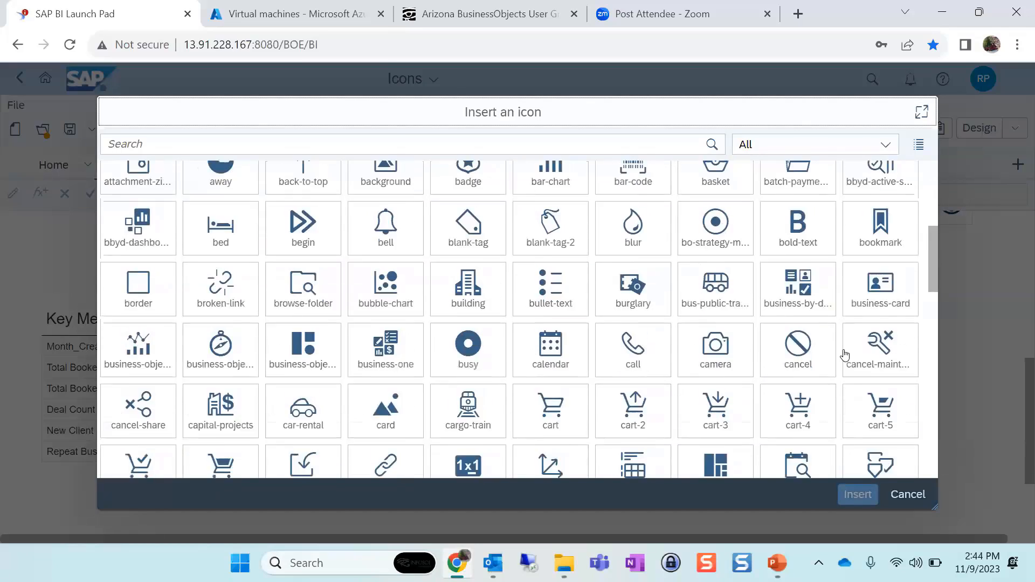
{"action": "scroll", "coordinate": [844, 354], "scroll_direction": "down", "scroll_amount": 7}
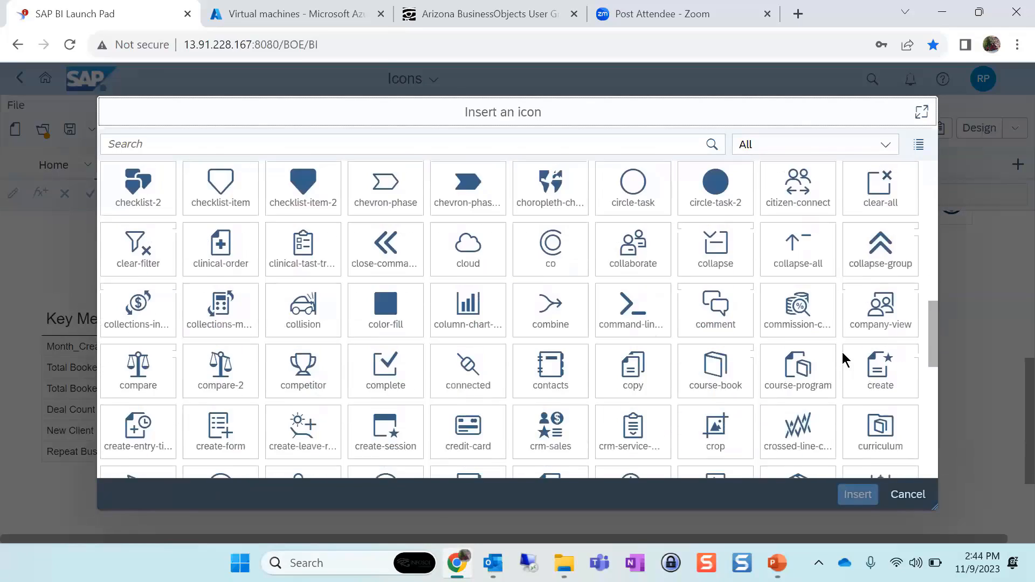
{"action": "scroll", "coordinate": [754, 306], "scroll_direction": "down", "scroll_amount": 2}
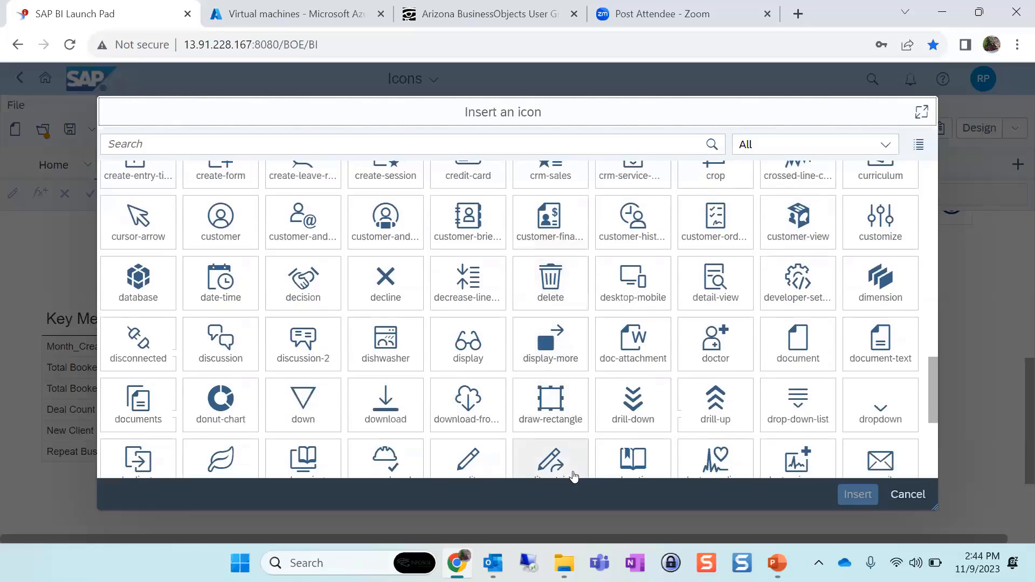
{"action": "left_click", "coordinate": [487, 345]}
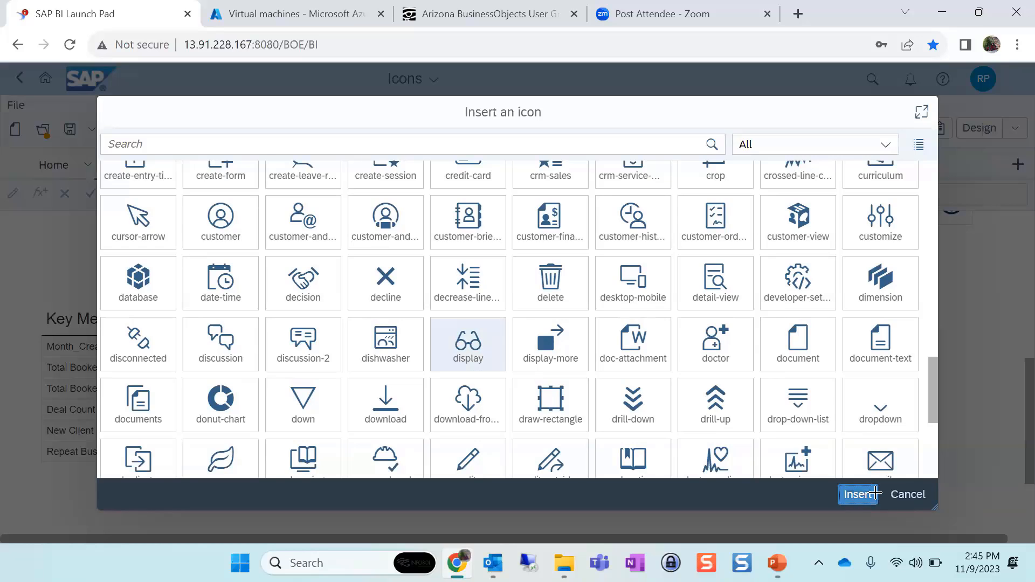
{"action": "left_click", "coordinate": [870, 493]}
{"action": "left_click", "coordinate": [664, 310]}
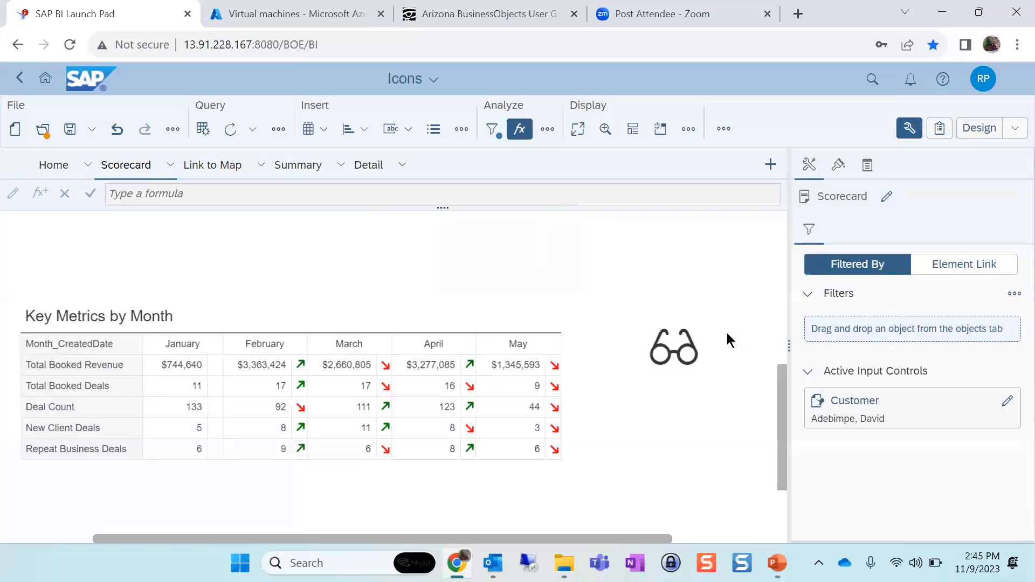
{"action": "left_click", "coordinate": [590, 321]}
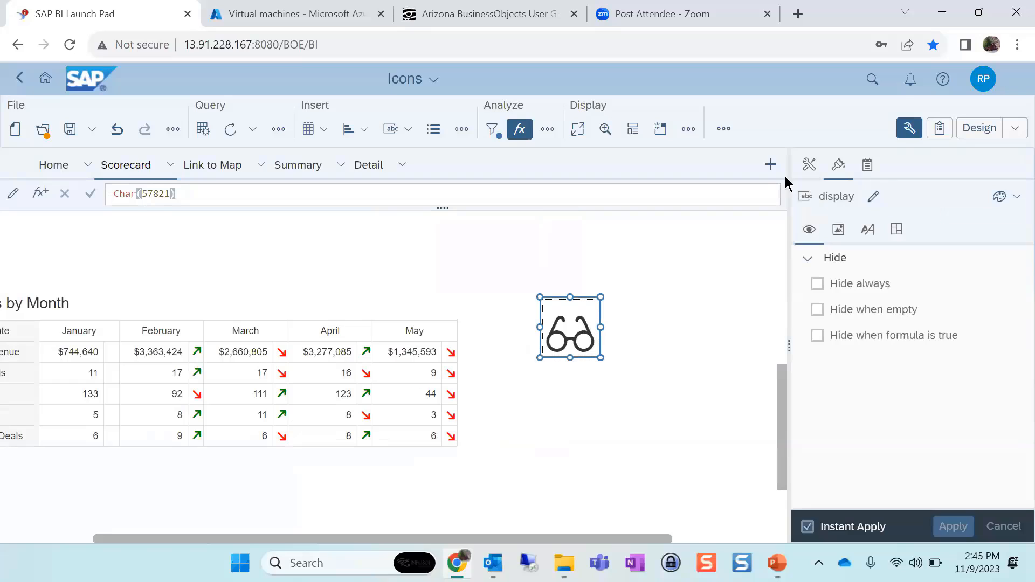
{"action": "left_click", "coordinate": [867, 229]}
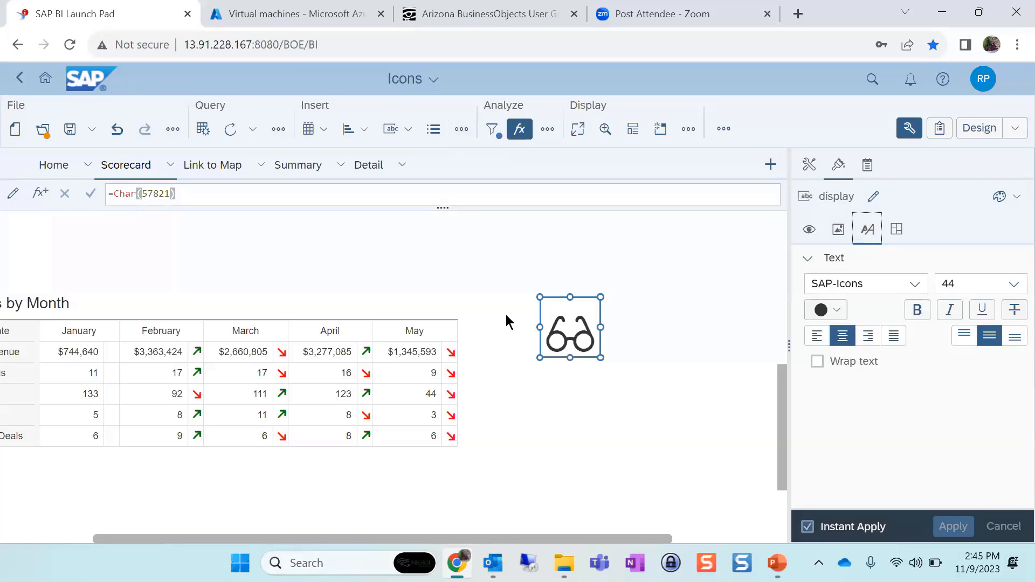
Open the Trends formatting rule and examine the display formula of its Less than or Equal to 0 condition, highlighting +Char(57827).
{"action": "left_click", "coordinate": [545, 134]}
{"action": "left_click", "coordinate": [581, 236]}
{"action": "left_click", "coordinate": [278, 247]}
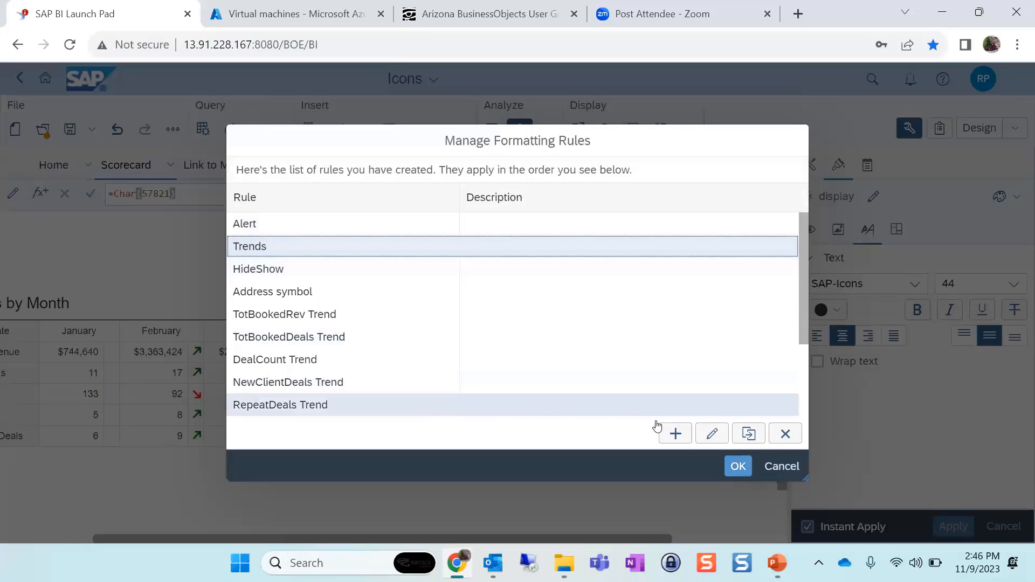
{"action": "left_click", "coordinate": [711, 433]}
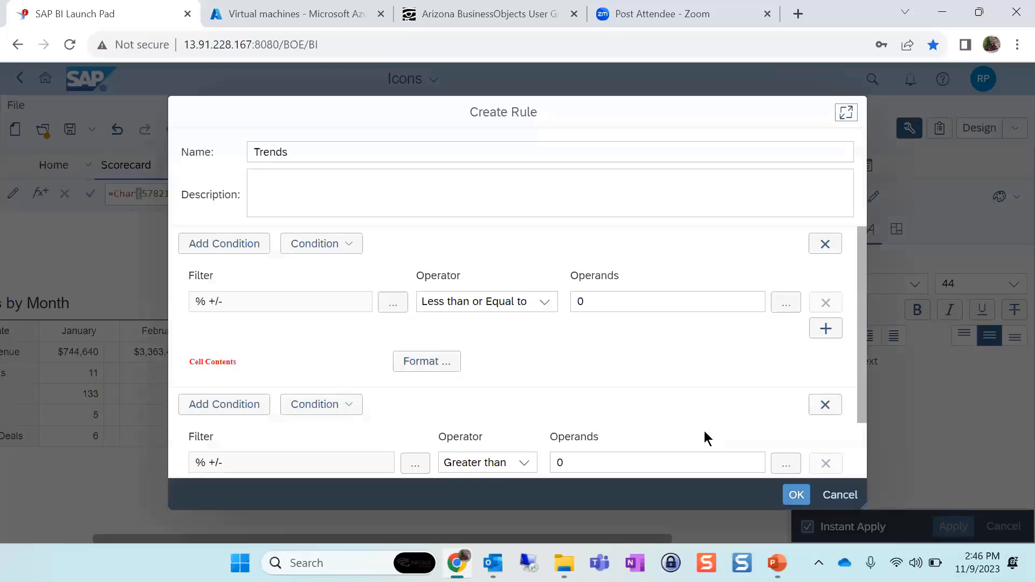
{"action": "scroll", "coordinate": [690, 395], "scroll_direction": "down", "scroll_amount": 2}
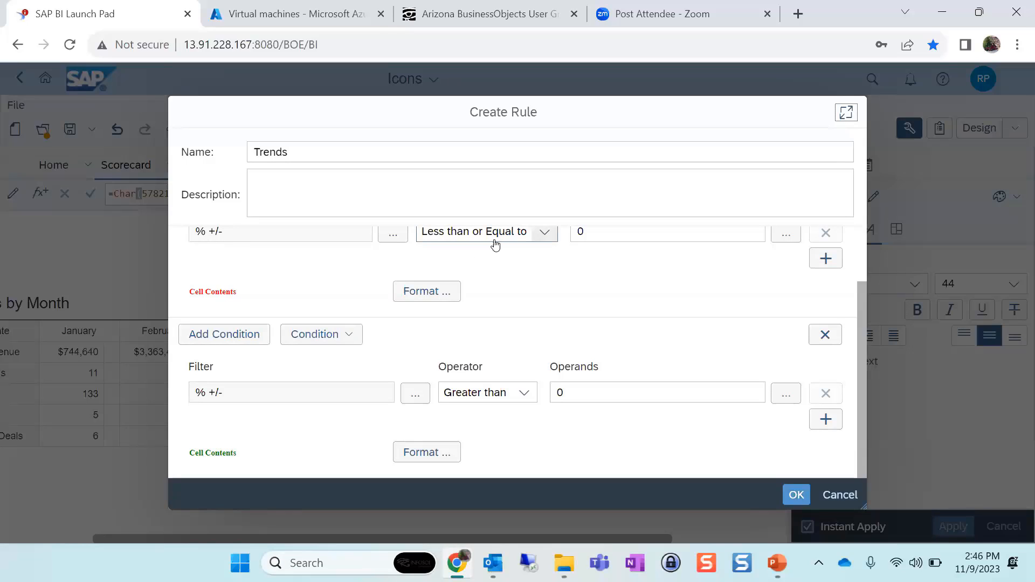
{"action": "left_click", "coordinate": [595, 237]}
{"action": "left_click", "coordinate": [410, 294]}
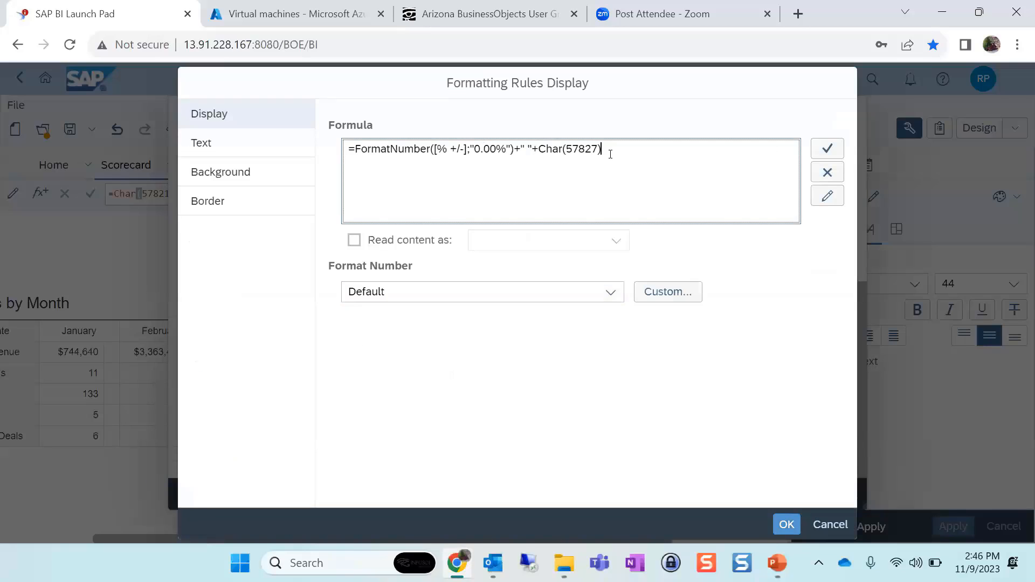
{"action": "left_click_drag", "start_coordinate": [606, 149], "coordinate": [535, 147]}
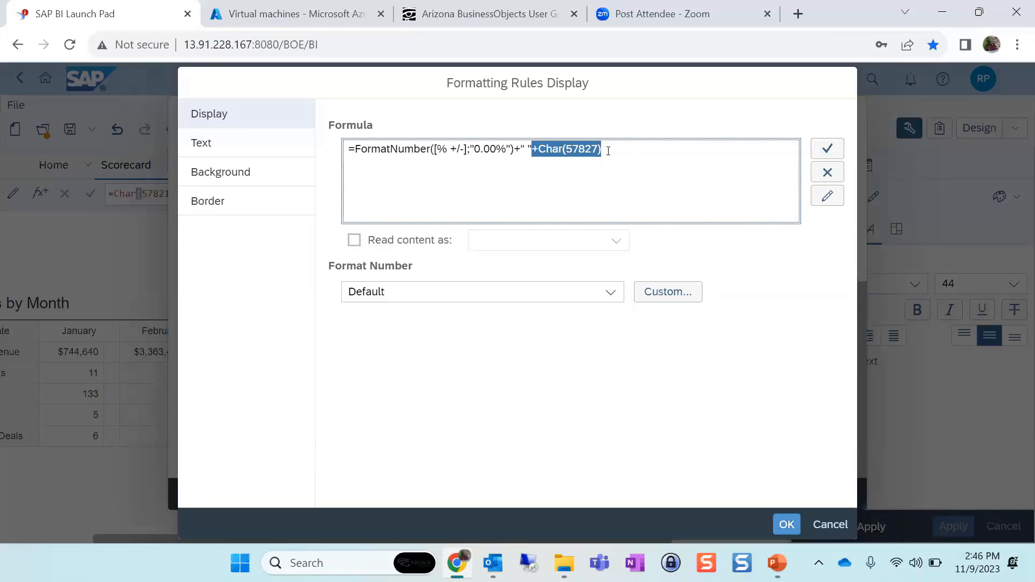
Examine the text font settings of the Trends rule's Less than or Equal to 0 condition, and close the formatting rule dialogs.
{"action": "left_click", "coordinate": [200, 147]}
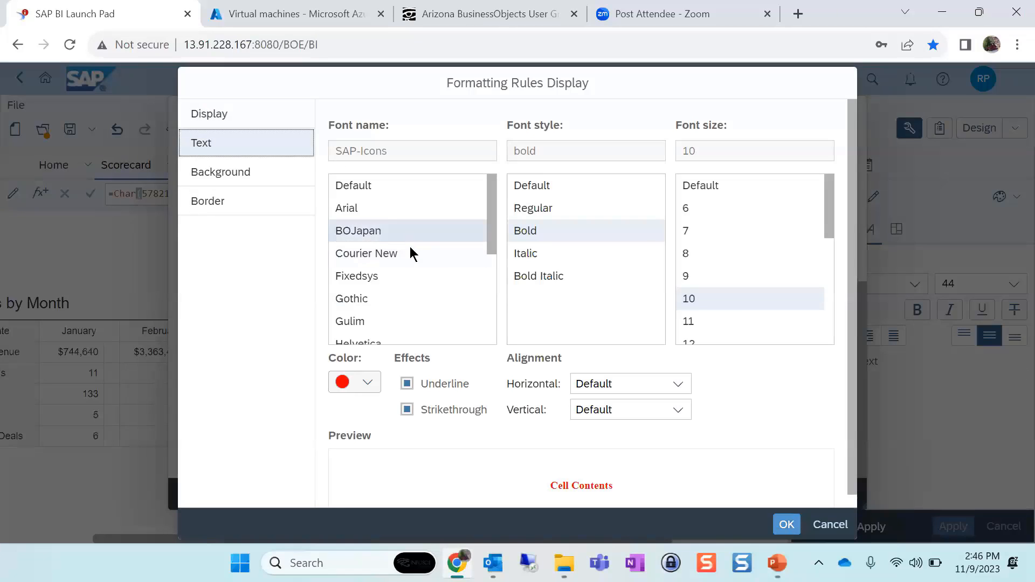
{"action": "scroll", "coordinate": [414, 283], "scroll_direction": "down", "scroll_amount": 3}
{"action": "scroll", "coordinate": [422, 276], "scroll_direction": "down", "scroll_amount": 2}
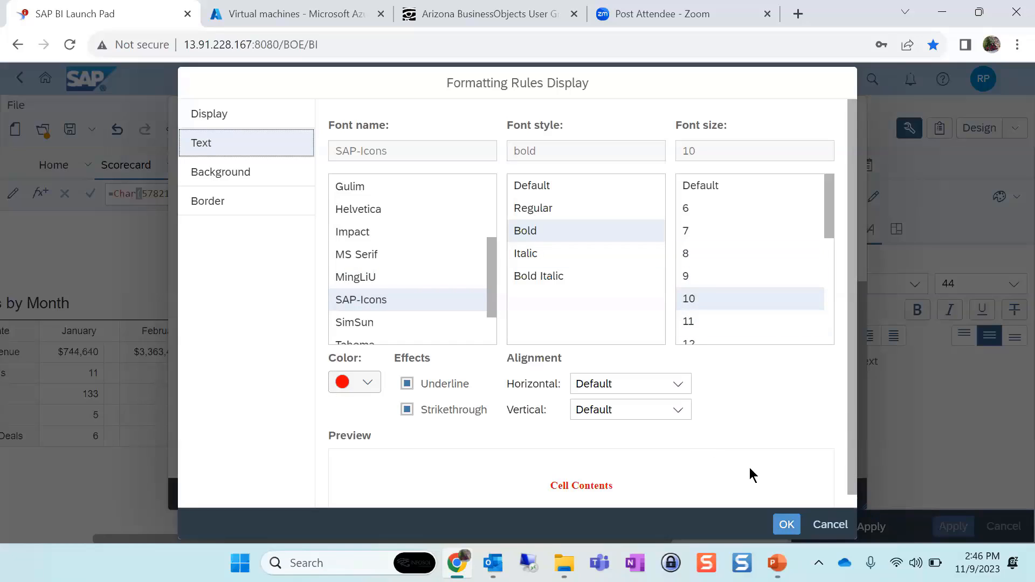
{"action": "left_click", "coordinate": [821, 525]}
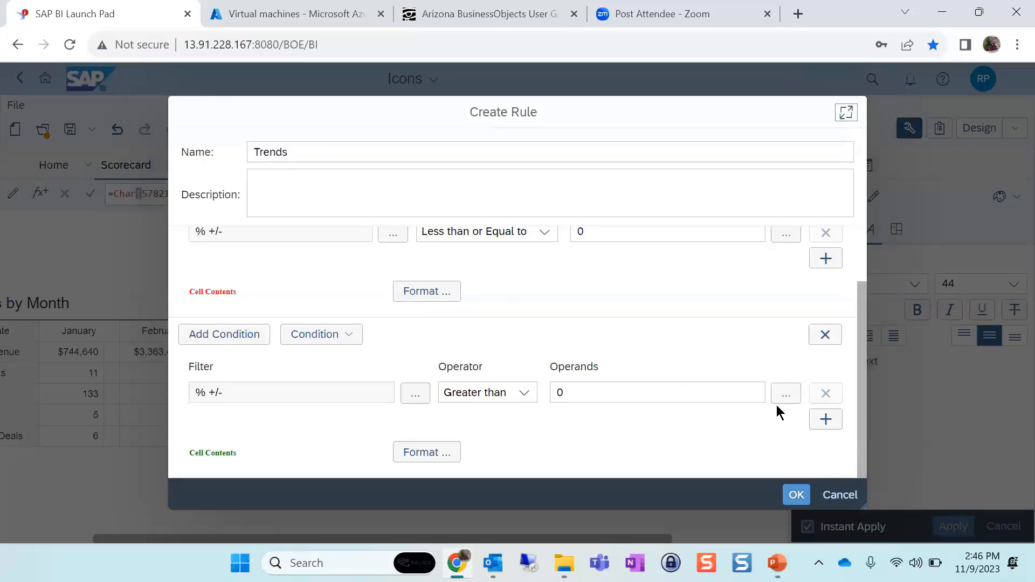
{"action": "left_click", "coordinate": [796, 494]}
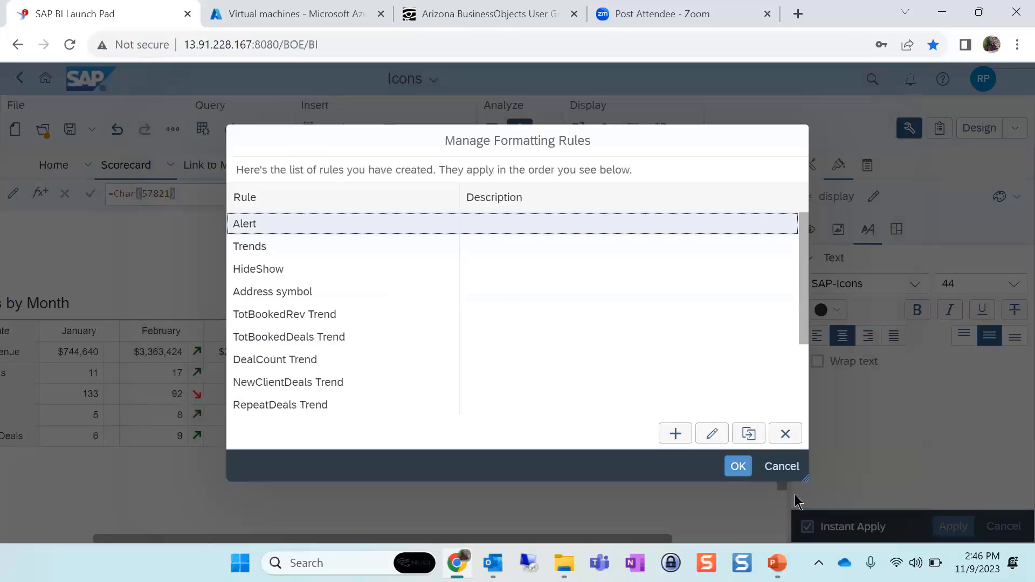
{"action": "left_click", "coordinate": [789, 468]}
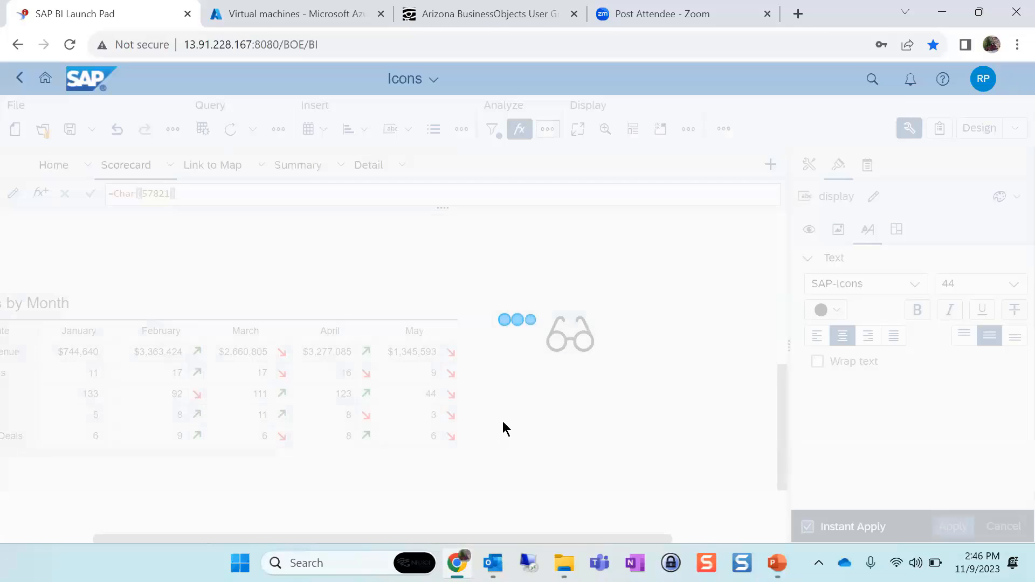
Show the formula of the CRM cell beside the cube icon in the Scorecard report footer.
{"action": "scroll", "coordinate": [578, 416], "scroll_direction": "down", "scroll_amount": 2}
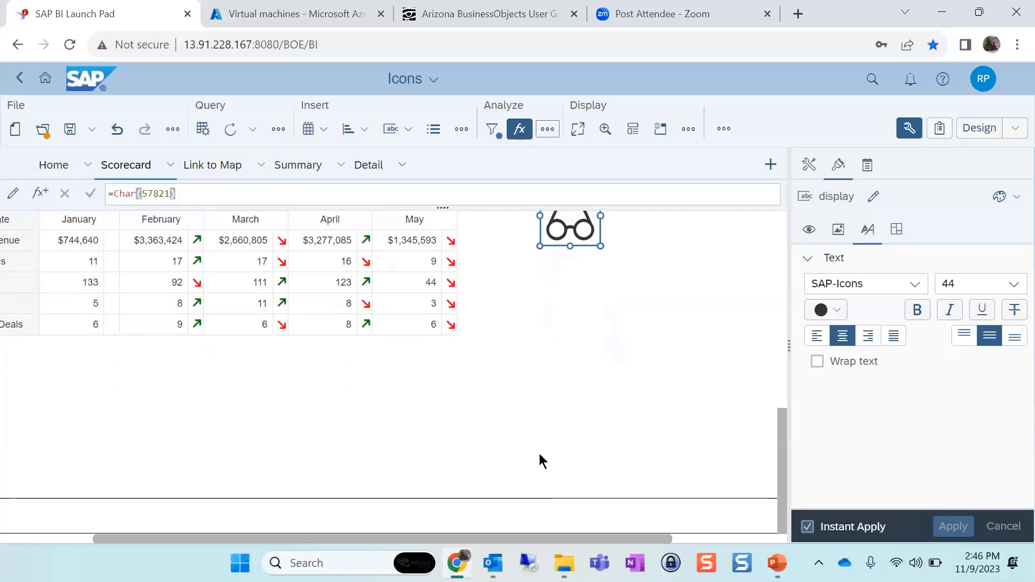
{"action": "mouse_move", "coordinate": [516, 529]}
{"action": "left_mouse_down"}
{"action": "mouse_move", "coordinate": [489, 541]}
{"action": "mouse_move", "coordinate": [428, 529]}
{"action": "mouse_move", "coordinate": [249, 534]}
{"action": "left_mouse_up"}
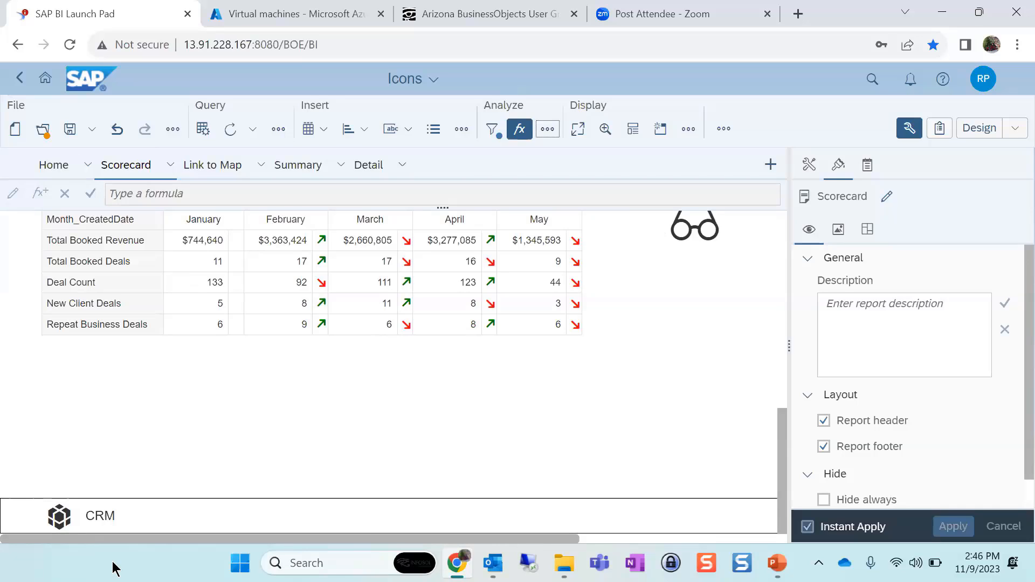
{"action": "left_click", "coordinate": [121, 516]}
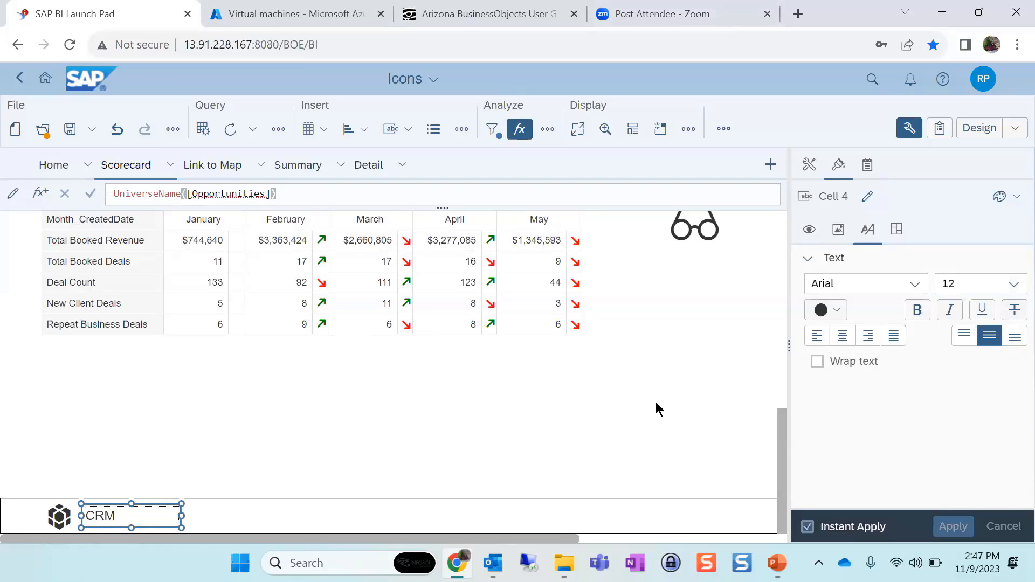
Switch the Scorecard to Reading mode and alternate the Revenue Scorecard between chart and table, ending on the chart.
{"action": "scroll", "coordinate": [708, 394], "scroll_direction": "up", "scroll_amount": 6}
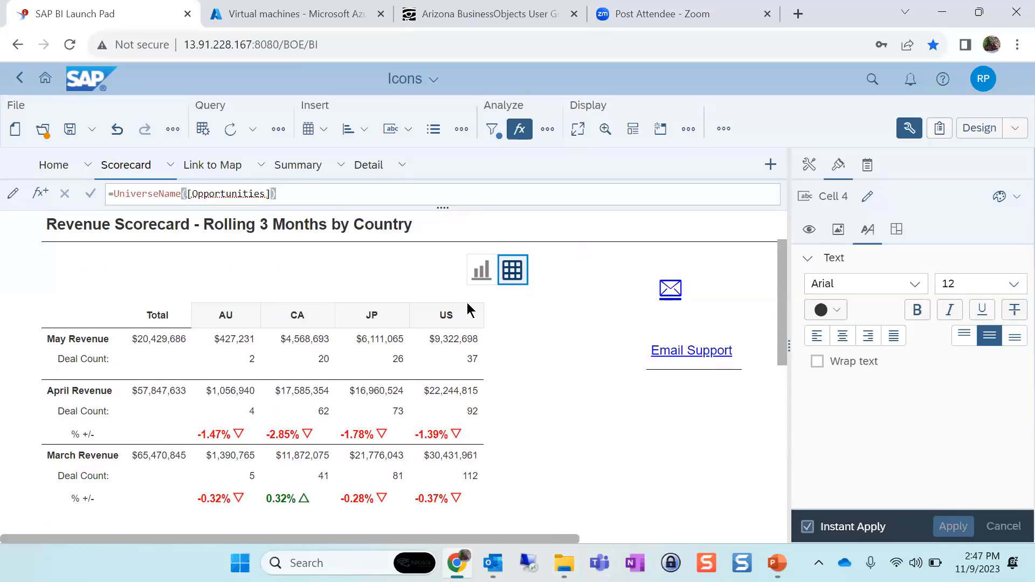
{"action": "left_click", "coordinate": [531, 390]}
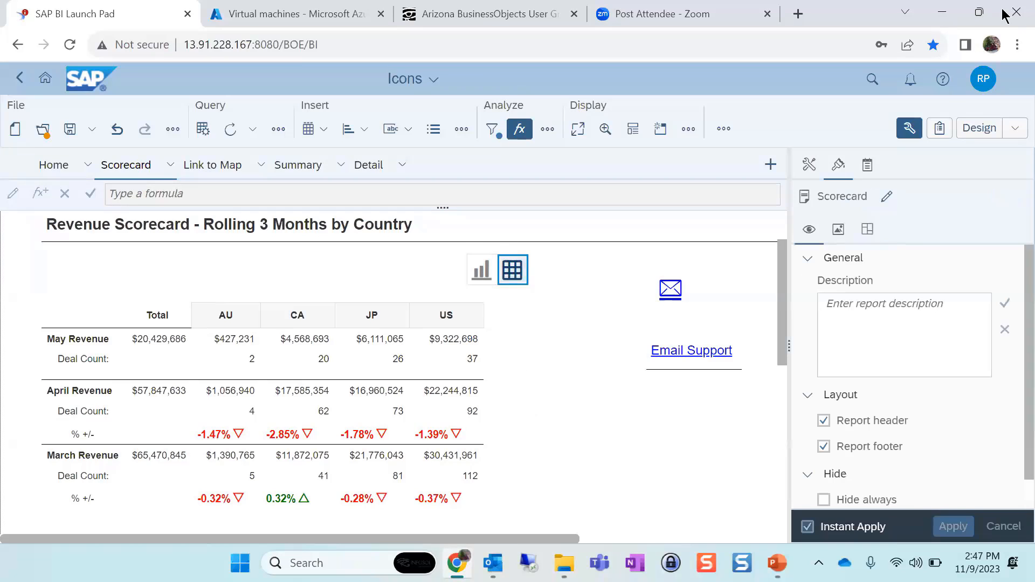
{"action": "left_click", "coordinate": [979, 130]}
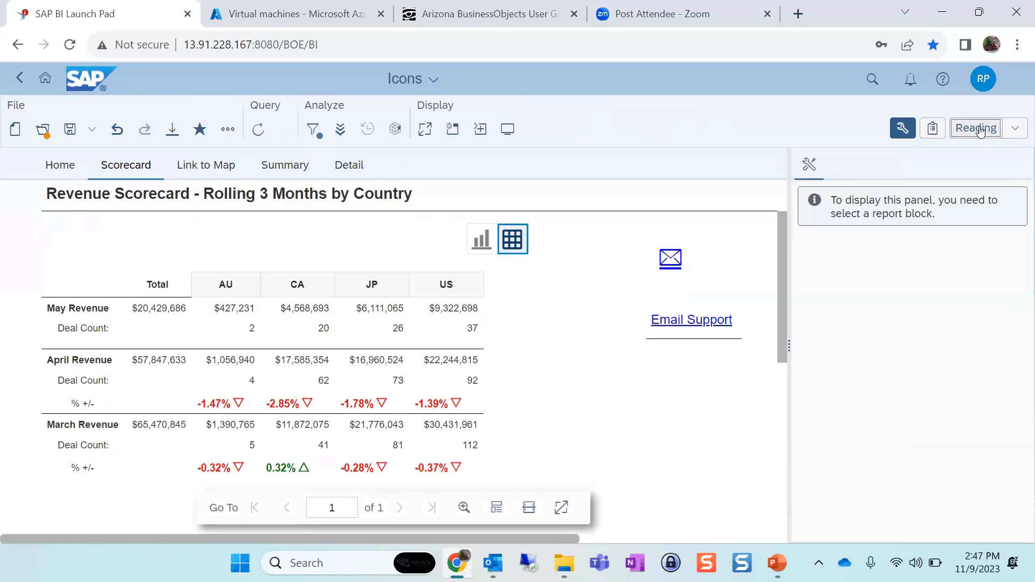
{"action": "left_click", "coordinate": [481, 245]}
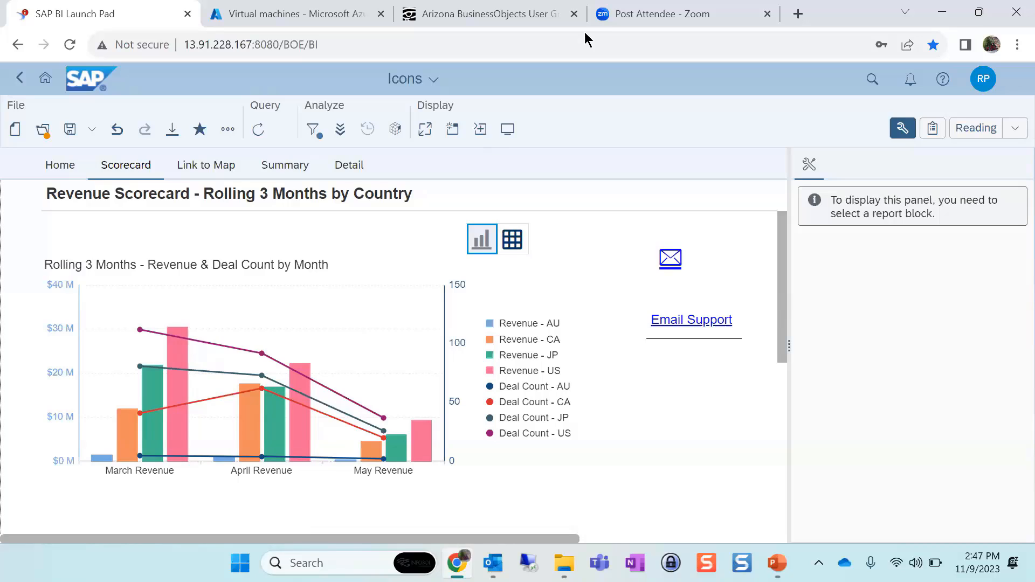
{"action": "left_click", "coordinate": [512, 243]}
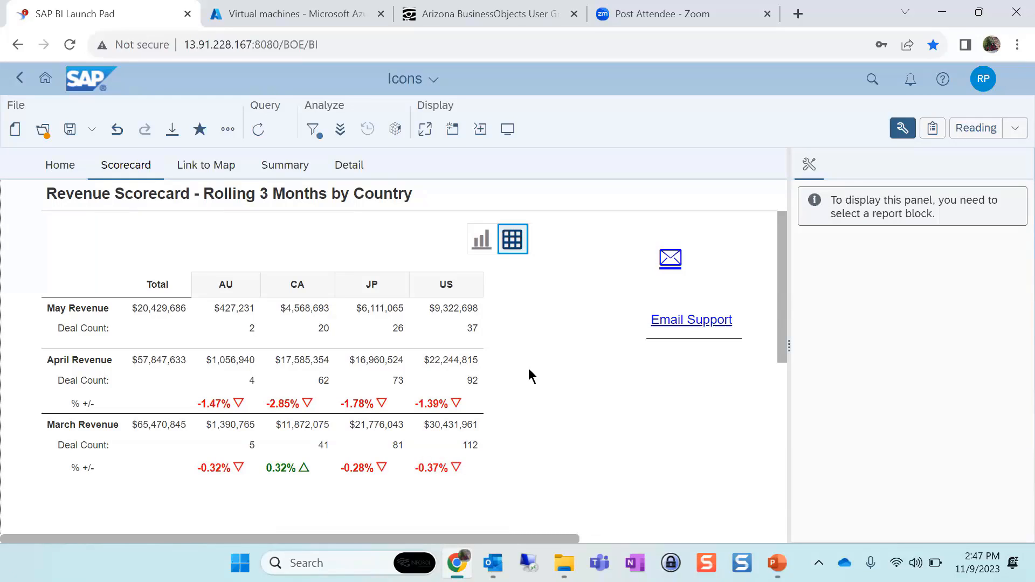
{"action": "left_click", "coordinate": [482, 245]}
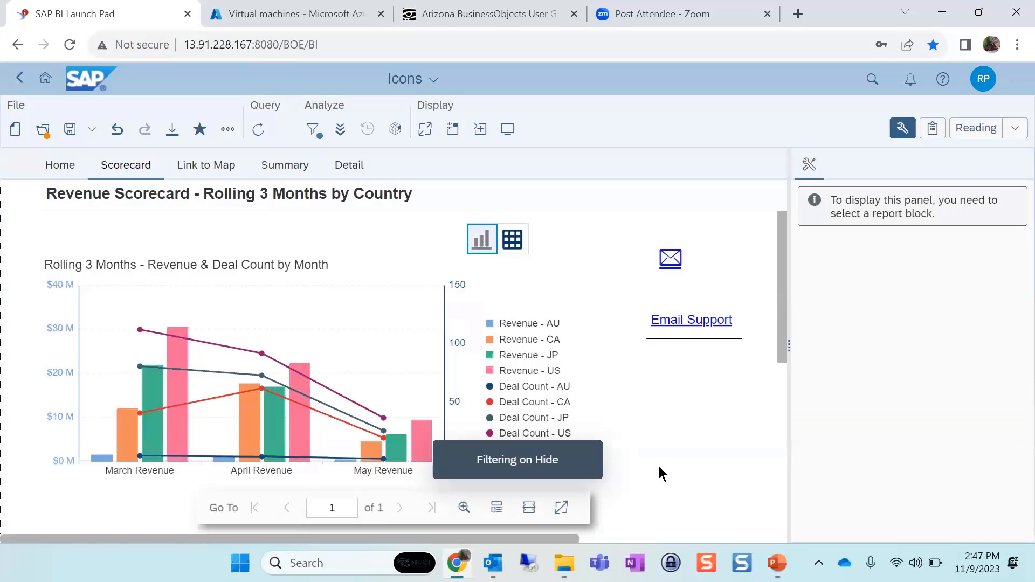
Open the support request email through the blue envelope icon, examine the draft, and close the mail window and the blank browser tab.
{"action": "left_click_drag", "start_coordinate": [511, 539], "coordinate": [651, 559]}
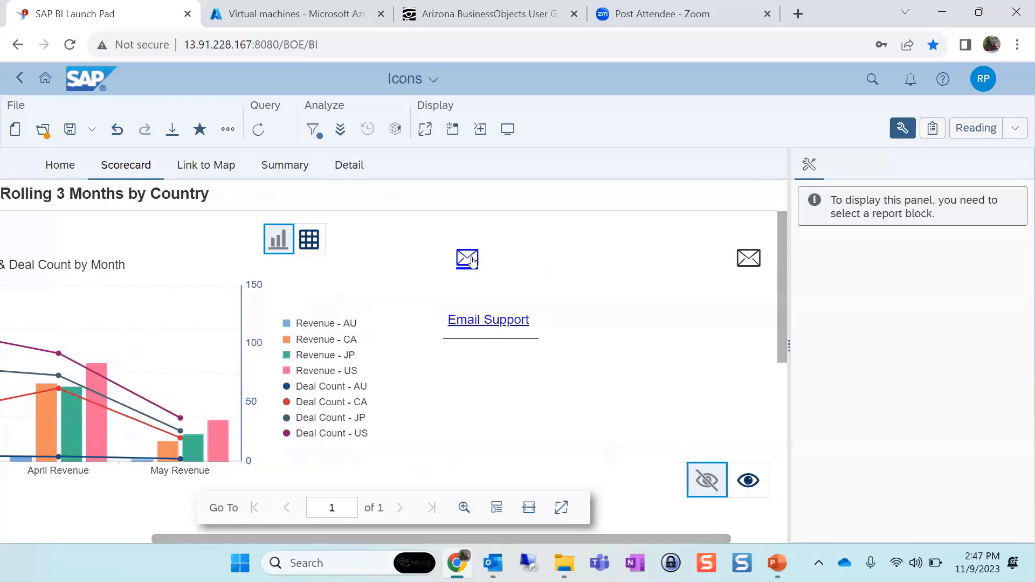
{"action": "left_click", "coordinate": [474, 260]}
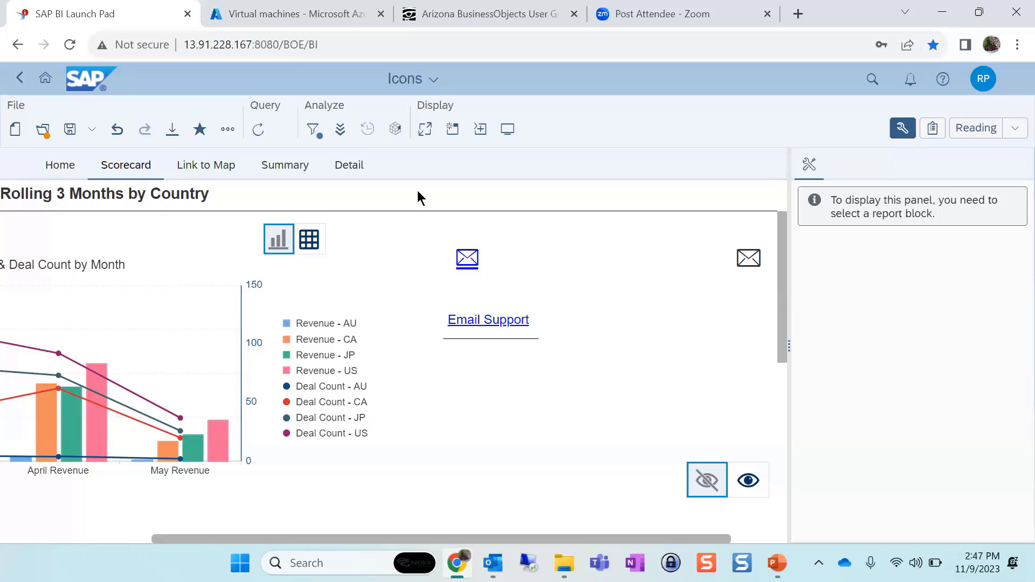
{"action": "left_click", "coordinate": [467, 259]}
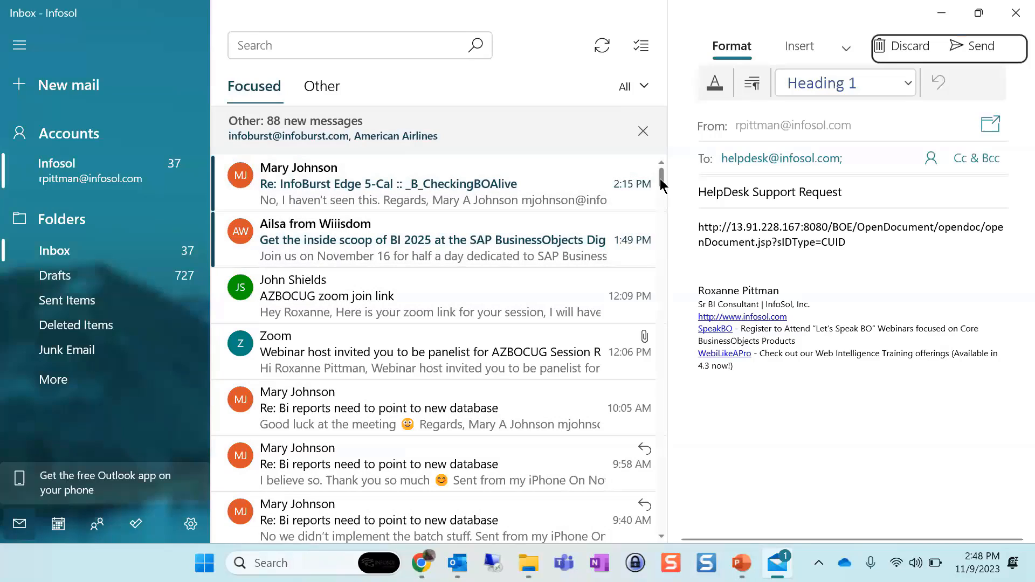
{"action": "mouse_move", "coordinate": [667, 186]}
{"action": "left_mouse_down"}
{"action": "mouse_move", "coordinate": [329, 251]}
{"action": "mouse_move", "coordinate": [362, 240]}
{"action": "left_mouse_up"}
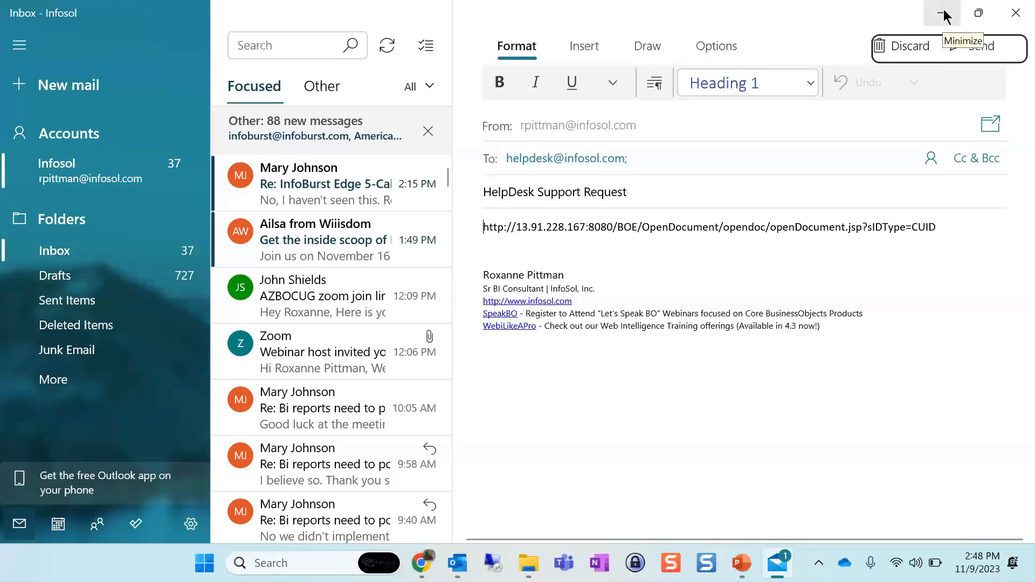
{"action": "left_click", "coordinate": [1015, 13]}
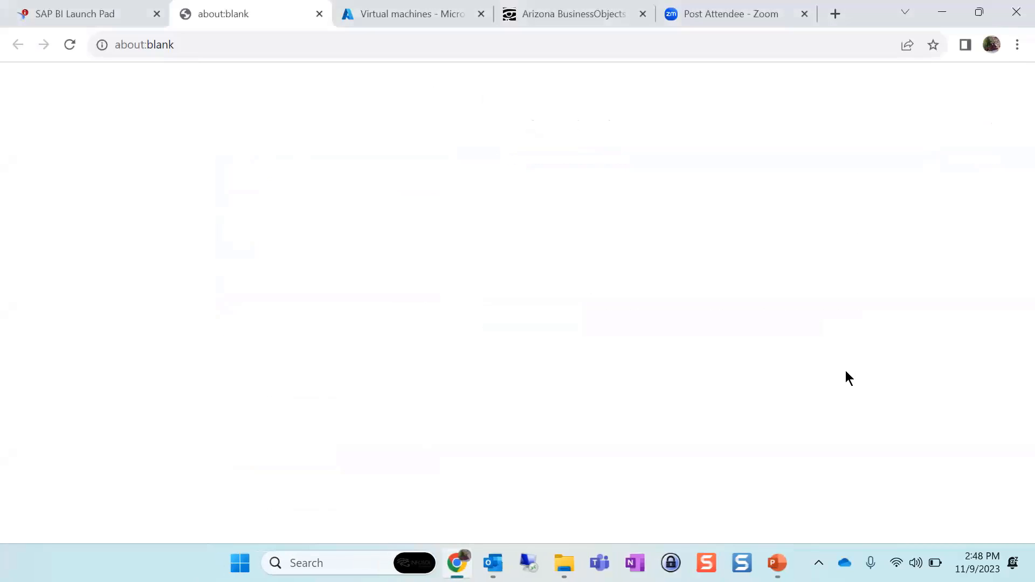
{"action": "left_click", "coordinate": [319, 14]}
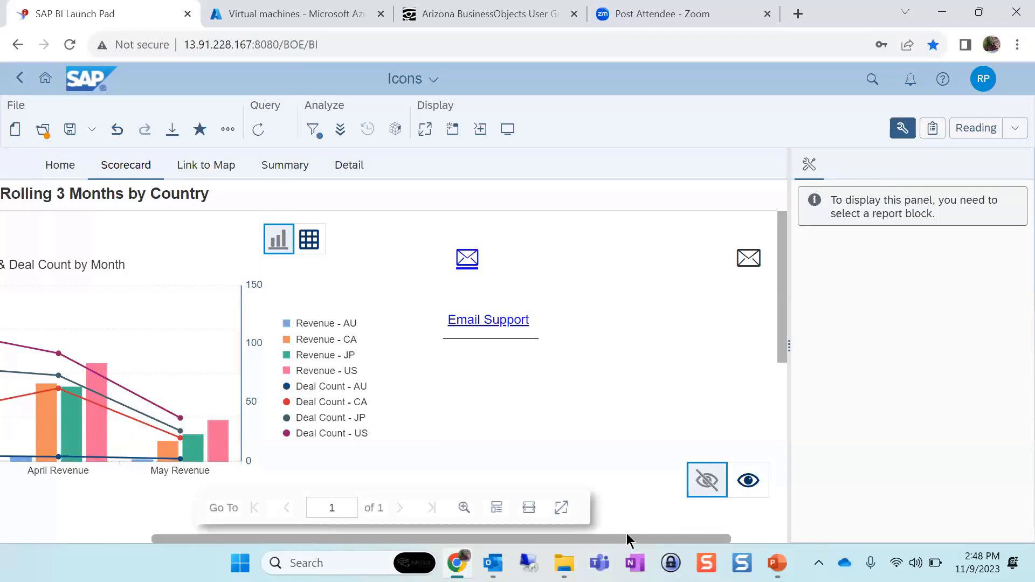
Reveal the hidden mailto link text with the Scorecard's eye icon.
{"action": "left_click_drag", "start_coordinate": [712, 536], "coordinate": [793, 527]}
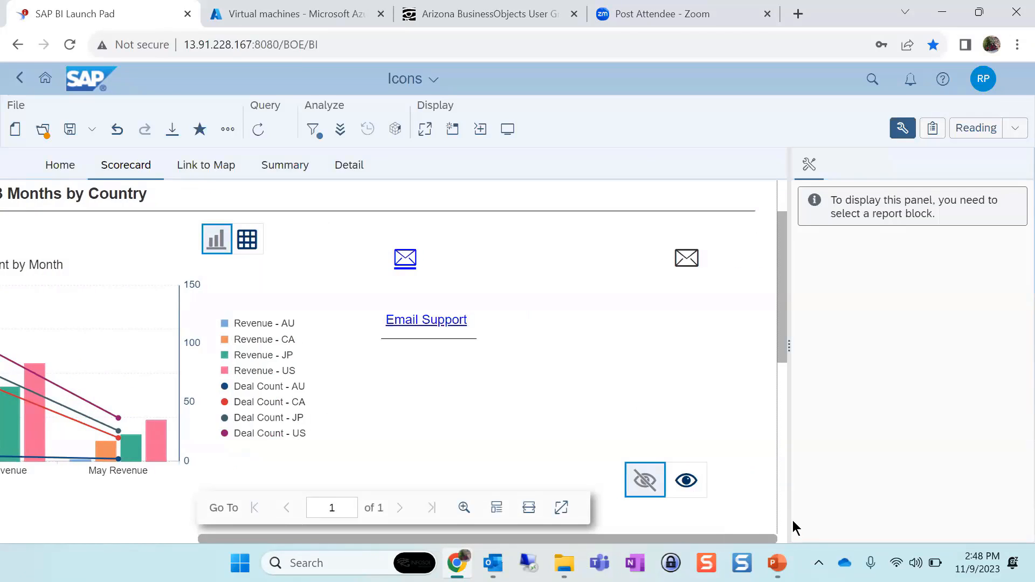
{"action": "scroll", "coordinate": [746, 474], "scroll_direction": "down", "scroll_amount": 3}
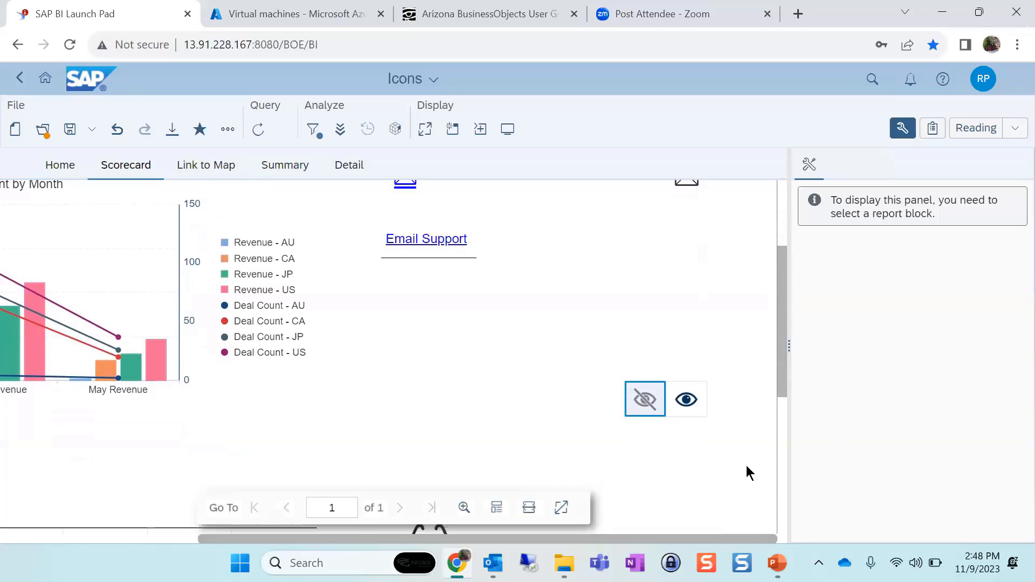
{"action": "scroll", "coordinate": [746, 387], "scroll_direction": "down", "scroll_amount": 1}
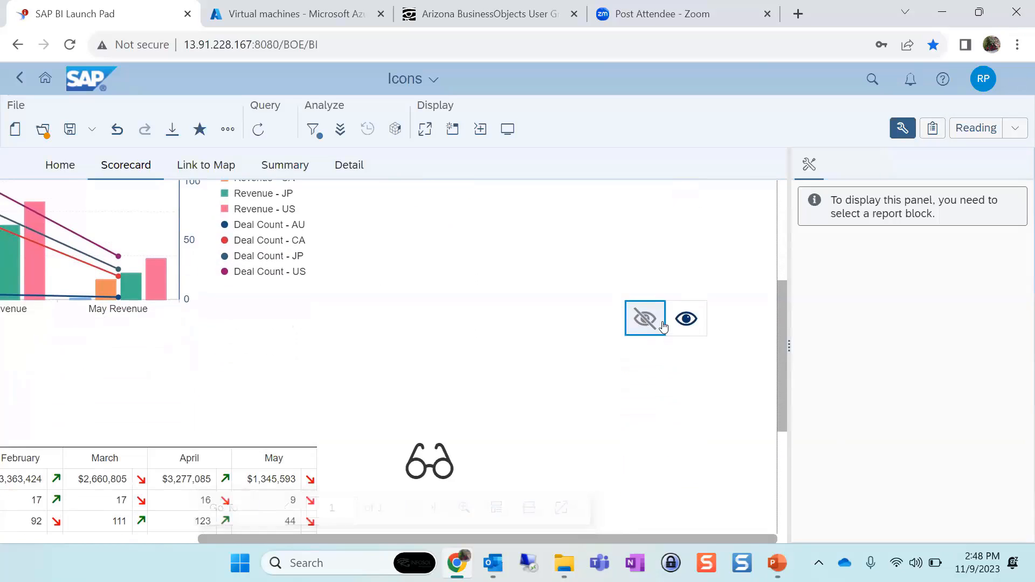
{"action": "left_click", "coordinate": [686, 318]}
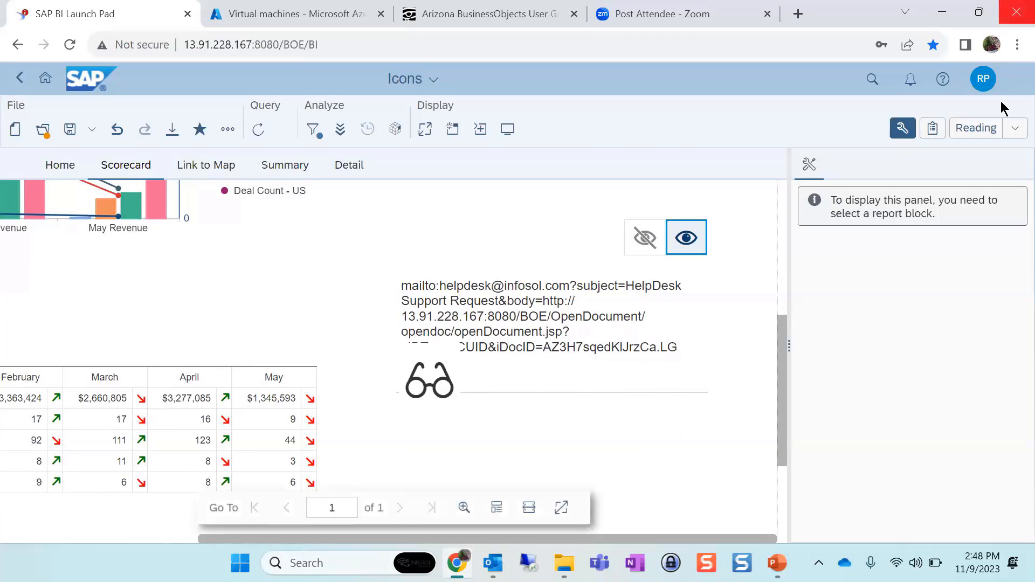
Switch to Design mode and move the glasses icon down, clear of the mailto link text.
{"action": "left_click", "coordinate": [975, 132]}
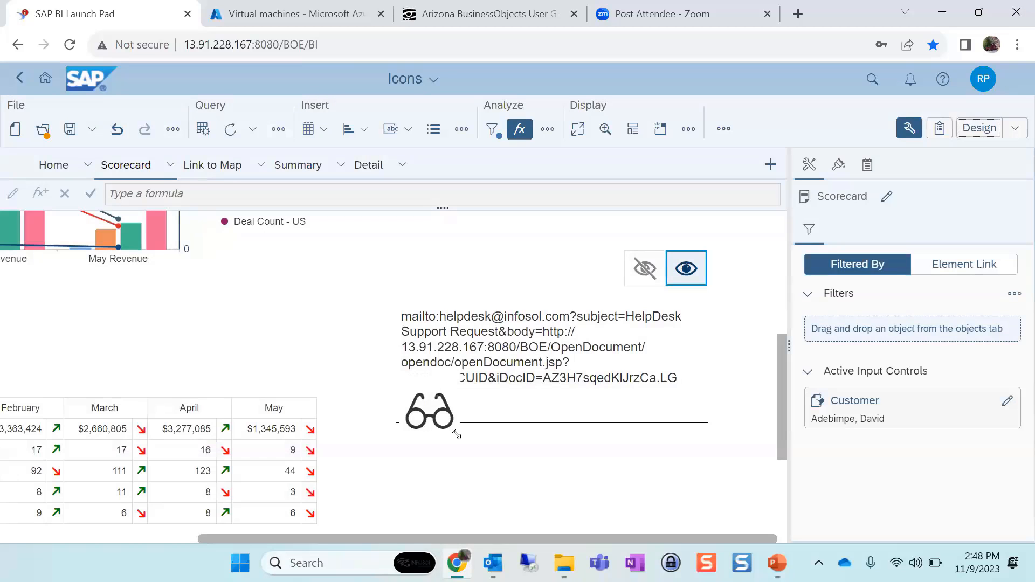
{"action": "left_click", "coordinate": [430, 413]}
{"action": "left_click", "coordinate": [438, 490]}
{"action": "left_click_drag", "start_coordinate": [438, 490], "coordinate": [439, 486]}
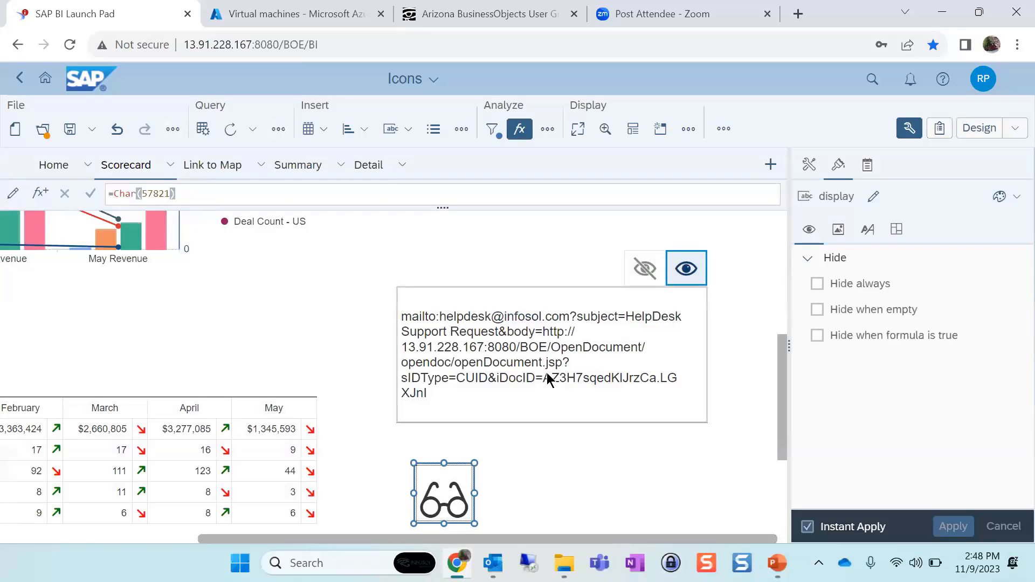
Show the hide condition of the mailto link cell and move the cell slightly down below the eye icons.
{"action": "left_click", "coordinate": [549, 370]}
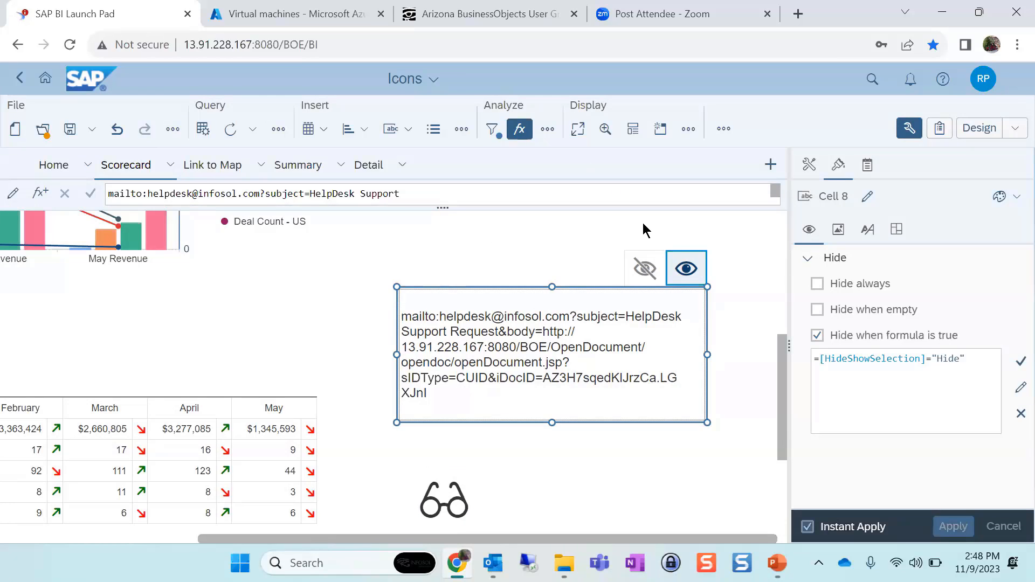
{"action": "scroll", "coordinate": [614, 334], "scroll_direction": "up", "scroll_amount": 3}
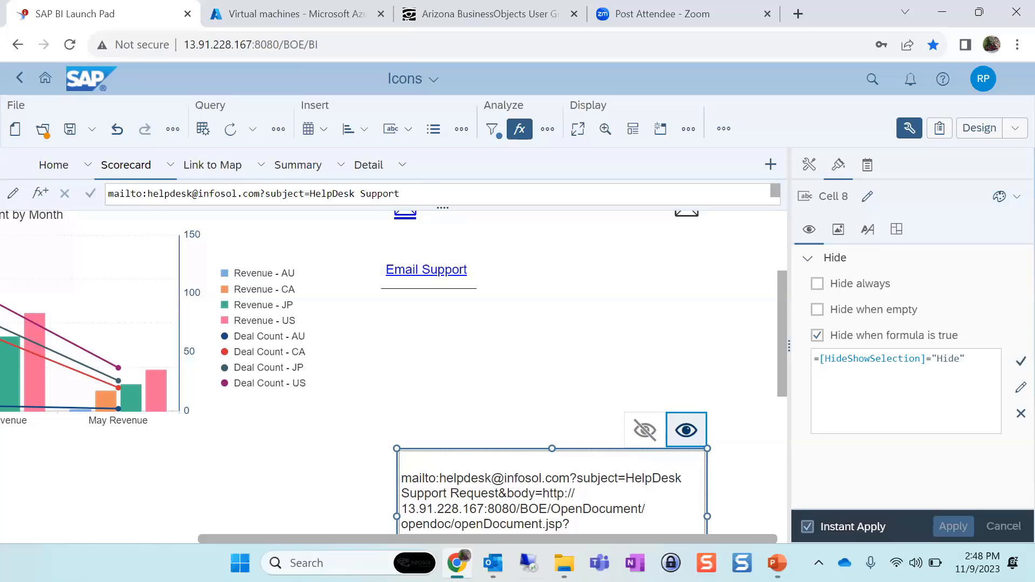
{"action": "scroll", "coordinate": [524, 376], "scroll_direction": "down", "scroll_amount": 3}
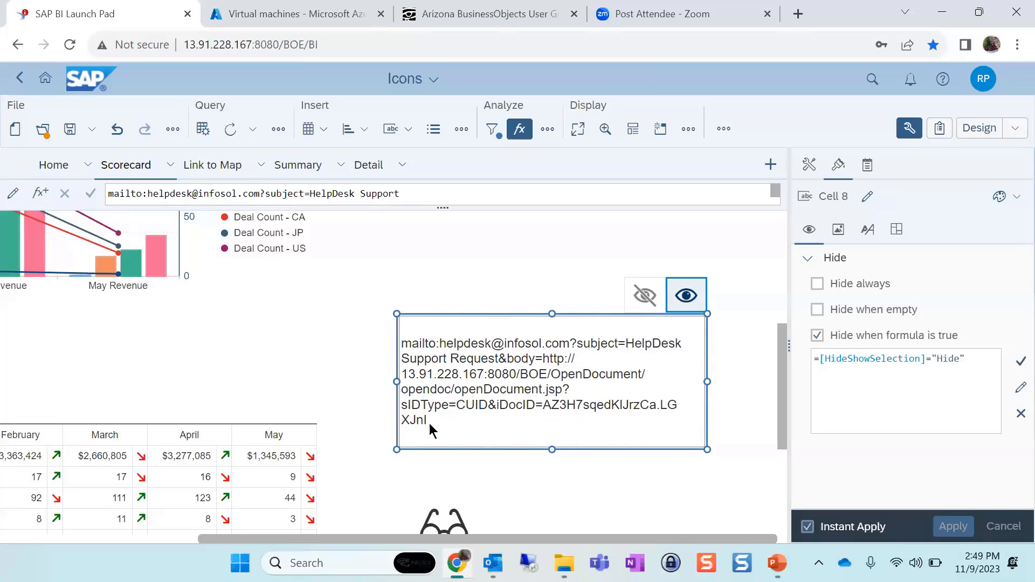
{"action": "mouse_move", "coordinate": [429, 422]}
{"action": "left_mouse_down"}
{"action": "mouse_move", "coordinate": [418, 407]}
{"action": "mouse_move", "coordinate": [430, 429]}
{"action": "left_mouse_up"}
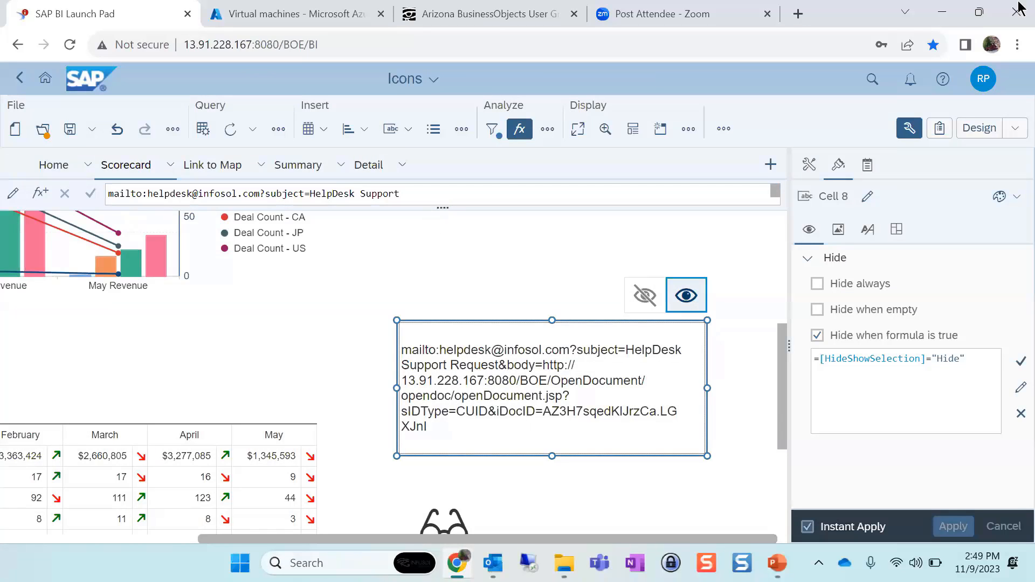
{"action": "scroll", "coordinate": [372, 221], "scroll_direction": "up", "scroll_amount": 1}
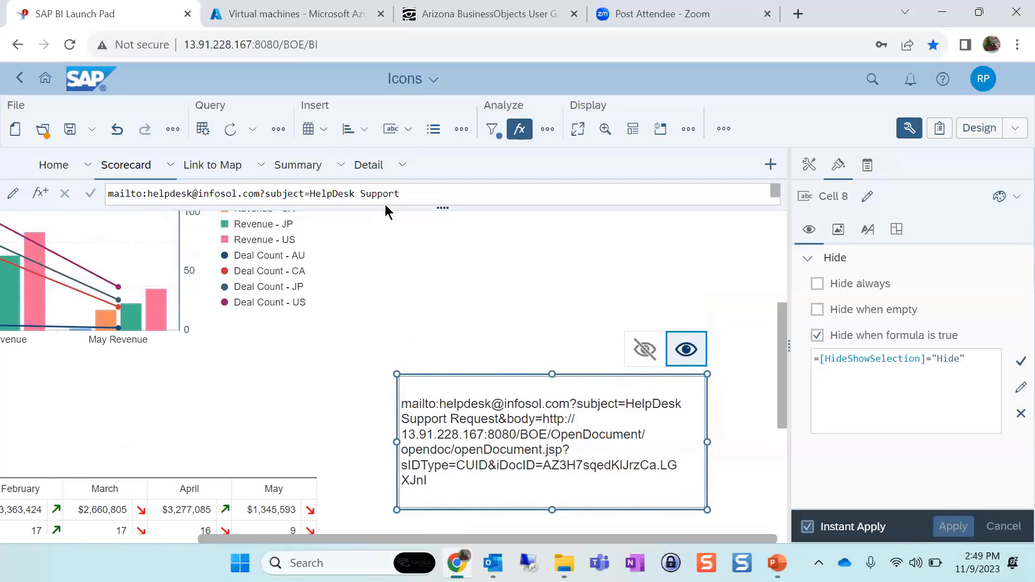
Expand the formula bar and copy the full mailto link text of the selected cell.
{"action": "left_click", "coordinate": [443, 209]}
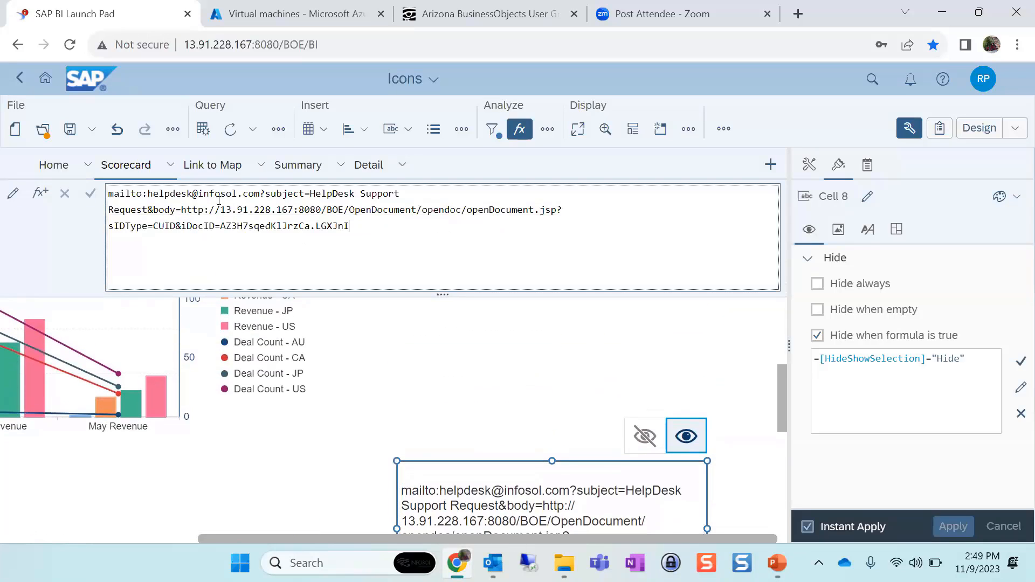
{"action": "triple_click", "coordinate": [198, 222]}
{"action": "right_click", "coordinate": [197, 222]}
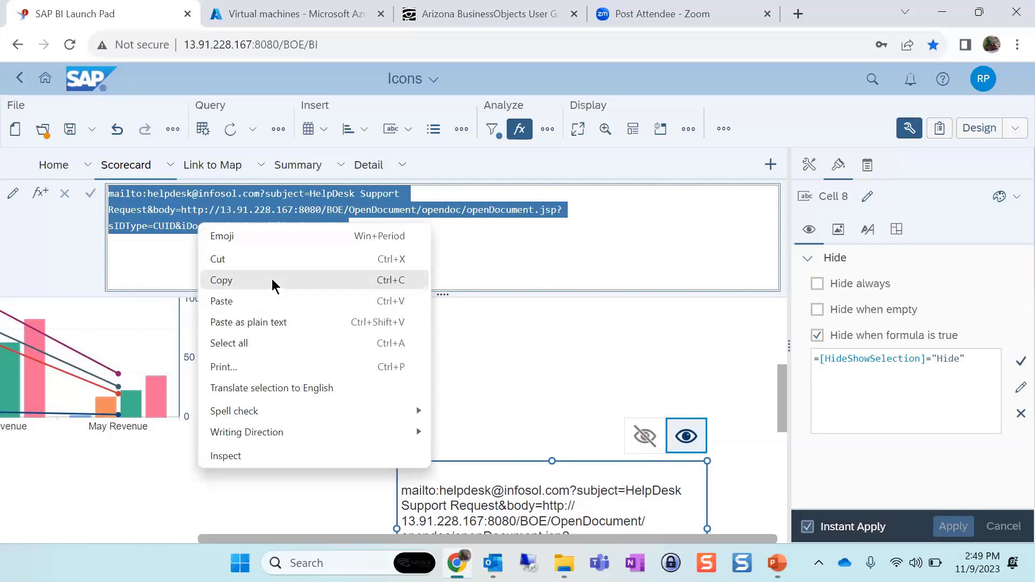
{"action": "left_click", "coordinate": [289, 280]}
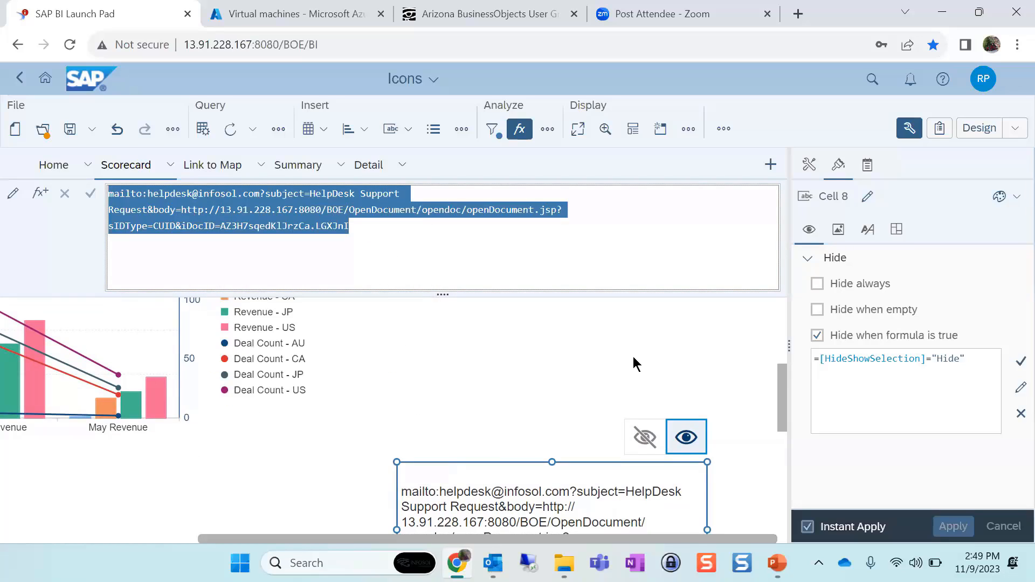
Add a URL hyperlink to the unlinked envelope icon on the Scorecard, using the copied mailto link as target.
{"action": "scroll", "coordinate": [635, 361], "scroll_direction": "up", "scroll_amount": 3}
{"action": "left_click", "coordinate": [683, 402]}
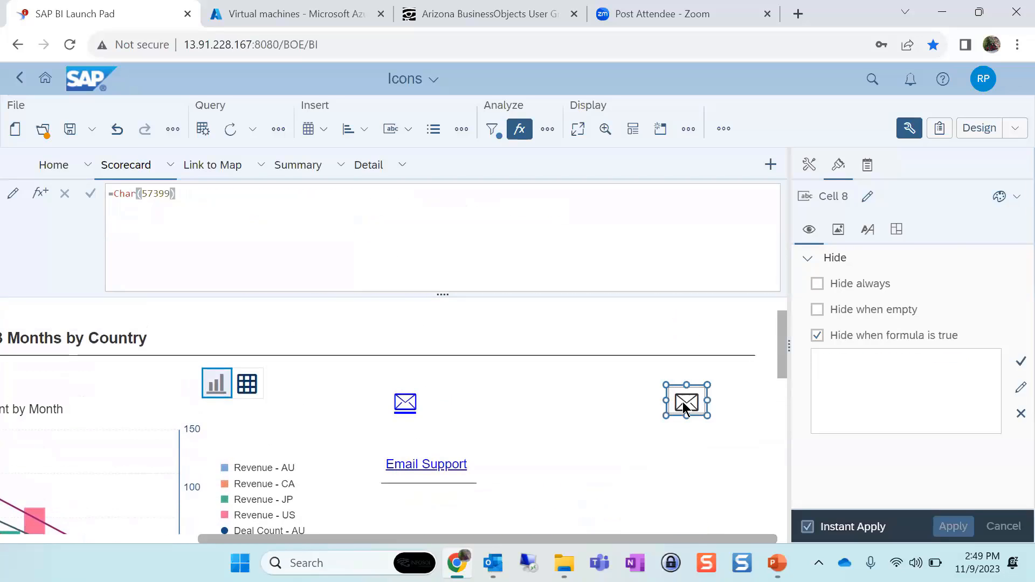
{"action": "right_click", "coordinate": [682, 402]}
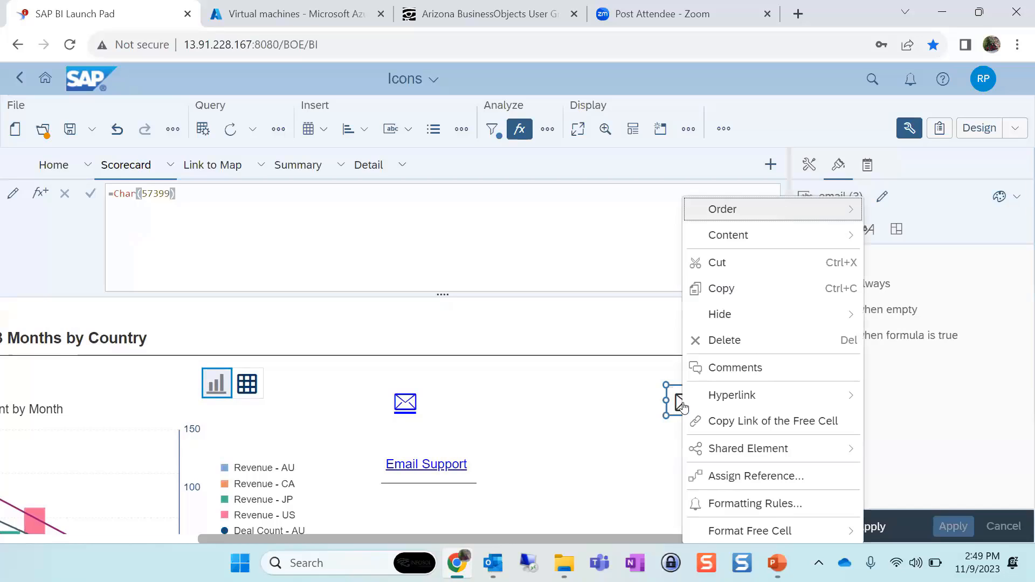
{"action": "mouse_move", "coordinate": [749, 397]}
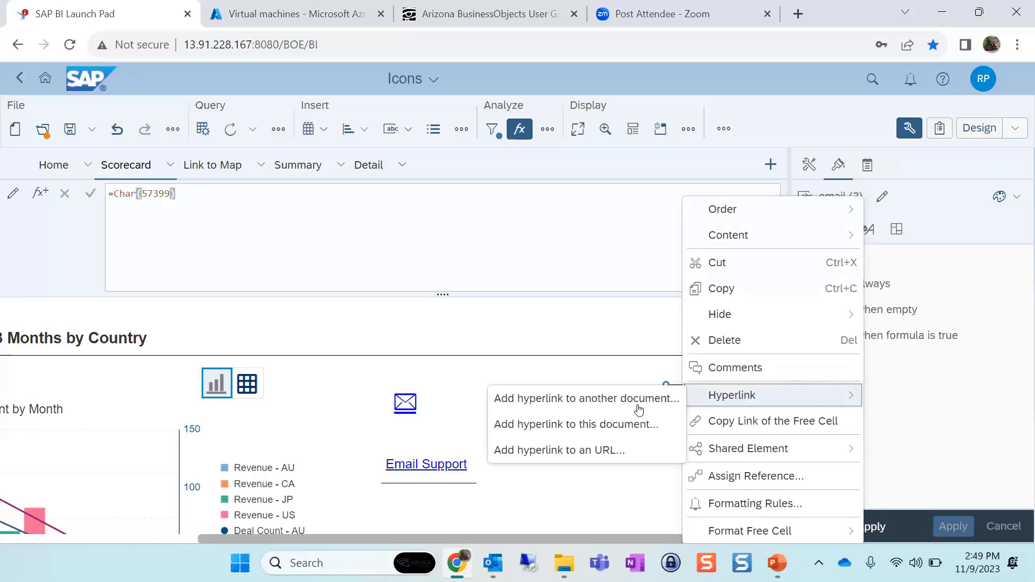
{"action": "left_click", "coordinate": [568, 450]}
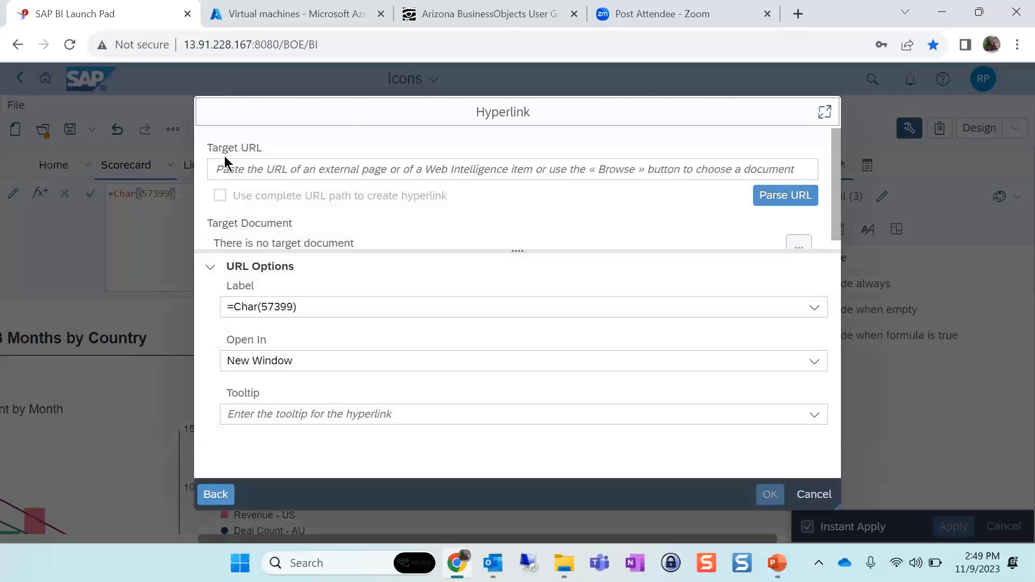
{"action": "left_click", "coordinate": [225, 160]}
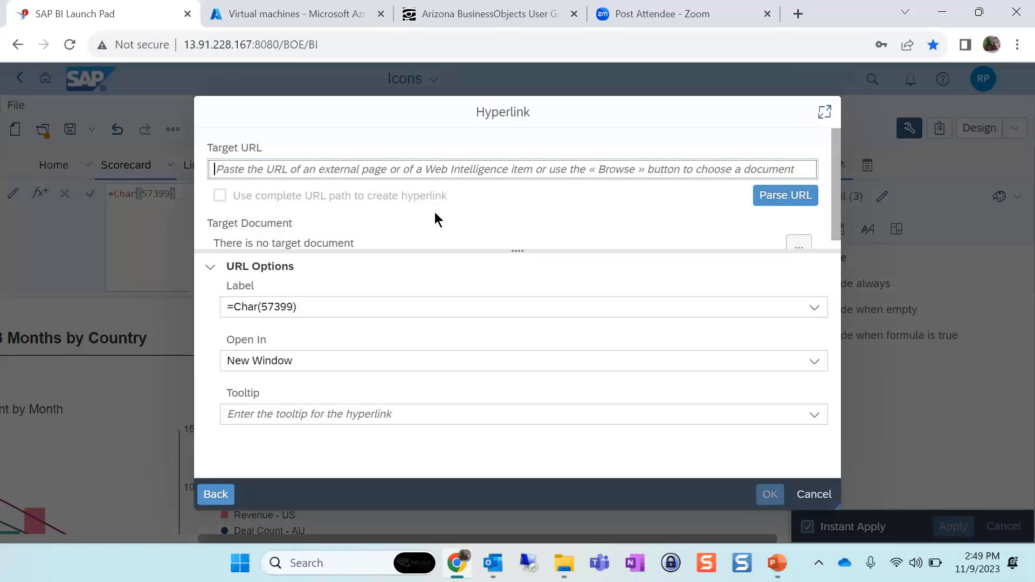
{"action": "key", "text": "ctrl+v"}
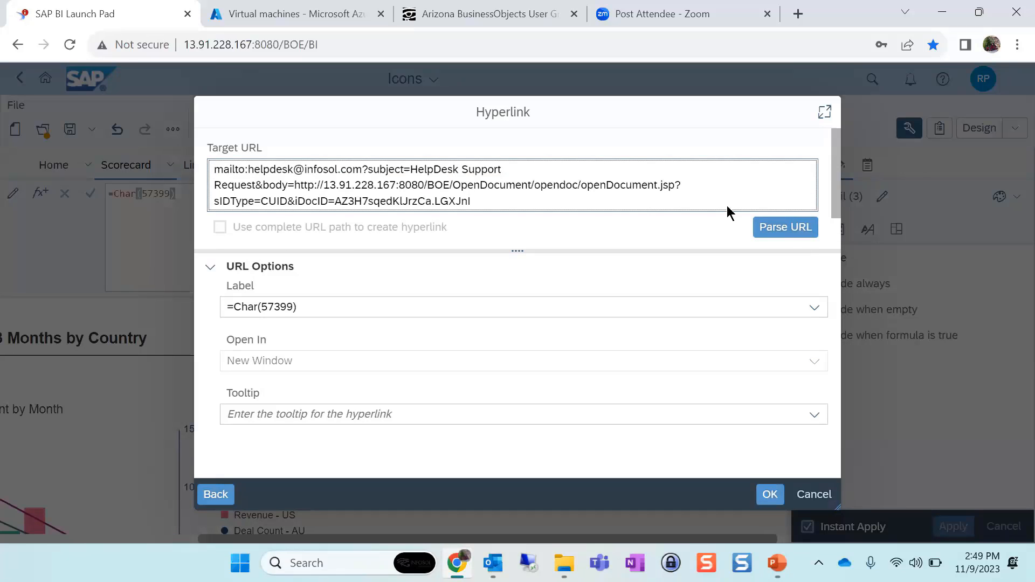
{"action": "left_click", "coordinate": [768, 494]}
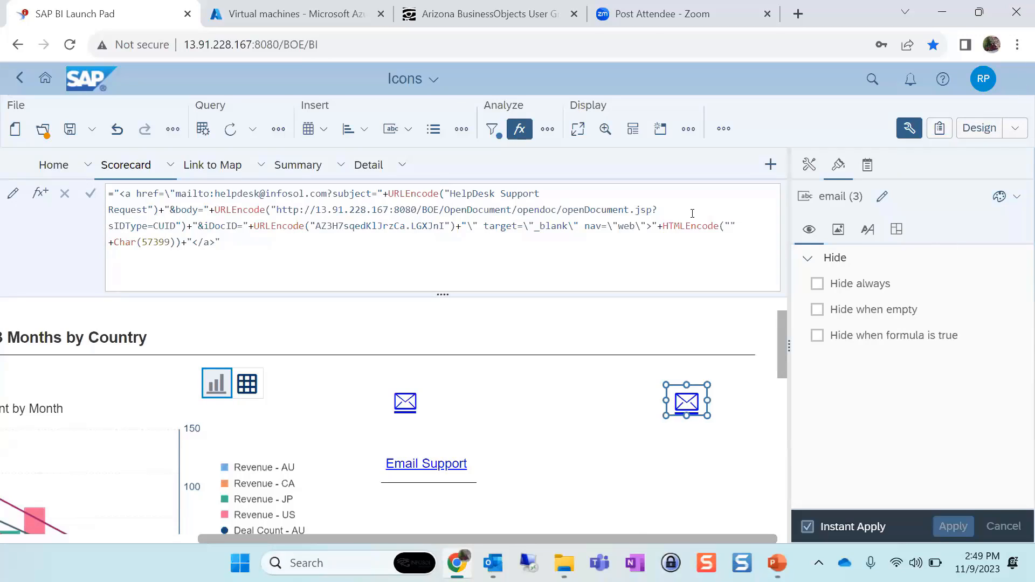
Test the newly linked envelope icon in Reading mode, then close the email draft and the blank browser tab.
{"action": "left_click", "coordinate": [964, 129]}
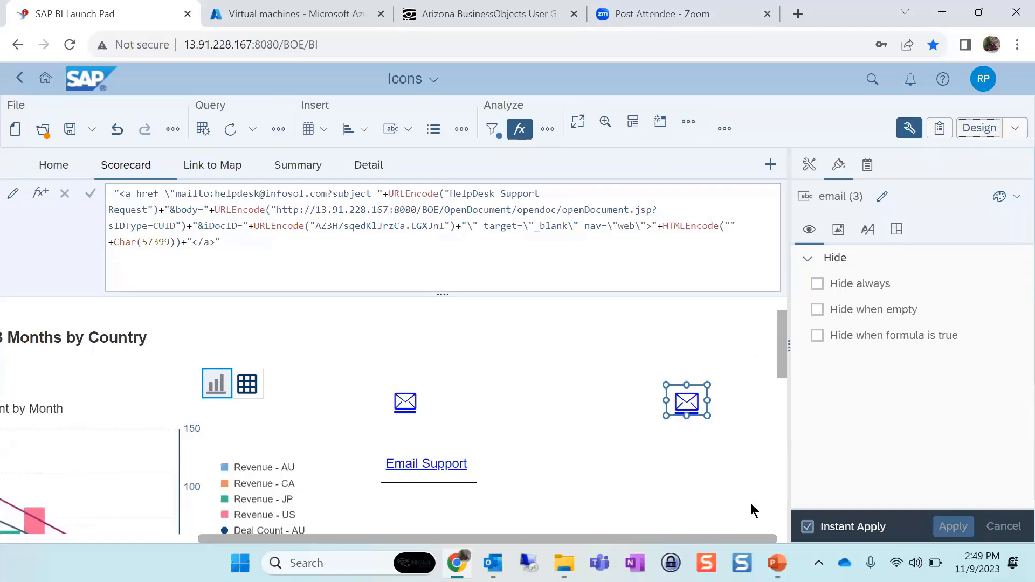
{"action": "left_click", "coordinate": [687, 285]}
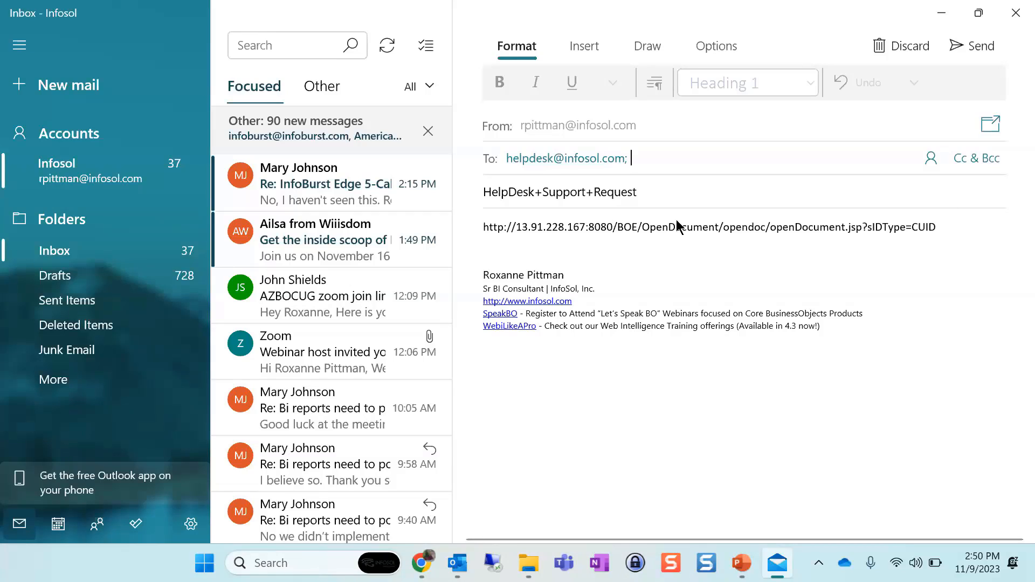
{"action": "left_click", "coordinate": [1015, 12]}
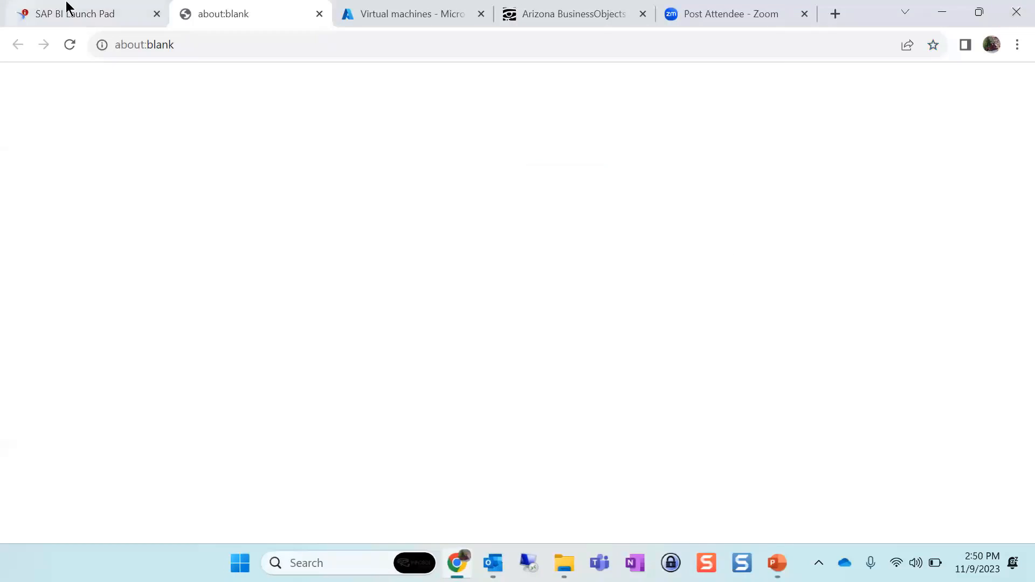
{"action": "left_click", "coordinate": [319, 15]}
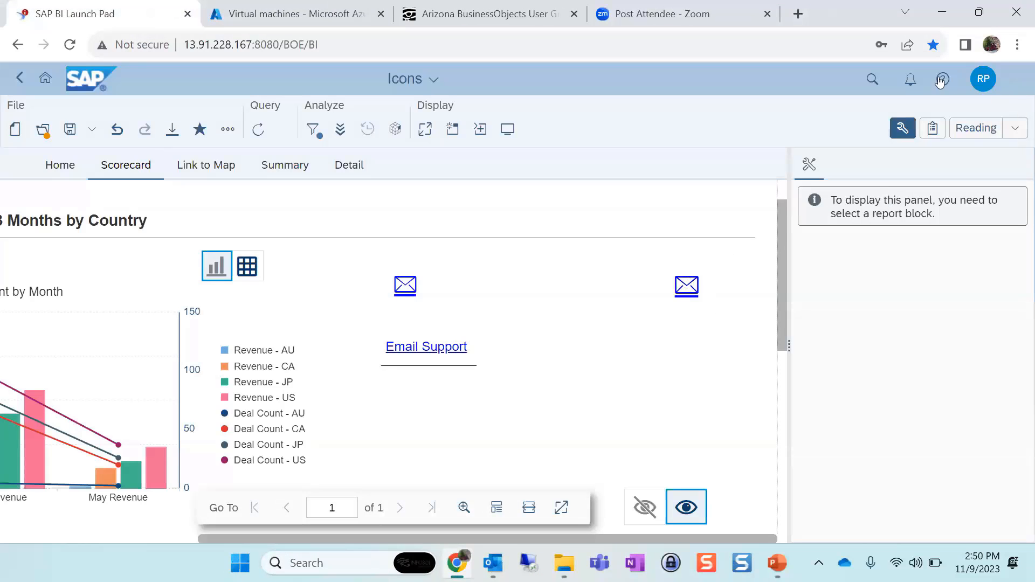
In Design mode, remove the URLEncode wrapper around "HelpDesk Support Request" in the rightmost envelope icon's formula and validate it.
{"action": "left_click", "coordinate": [970, 128]}
{"action": "left_click", "coordinate": [680, 315]}
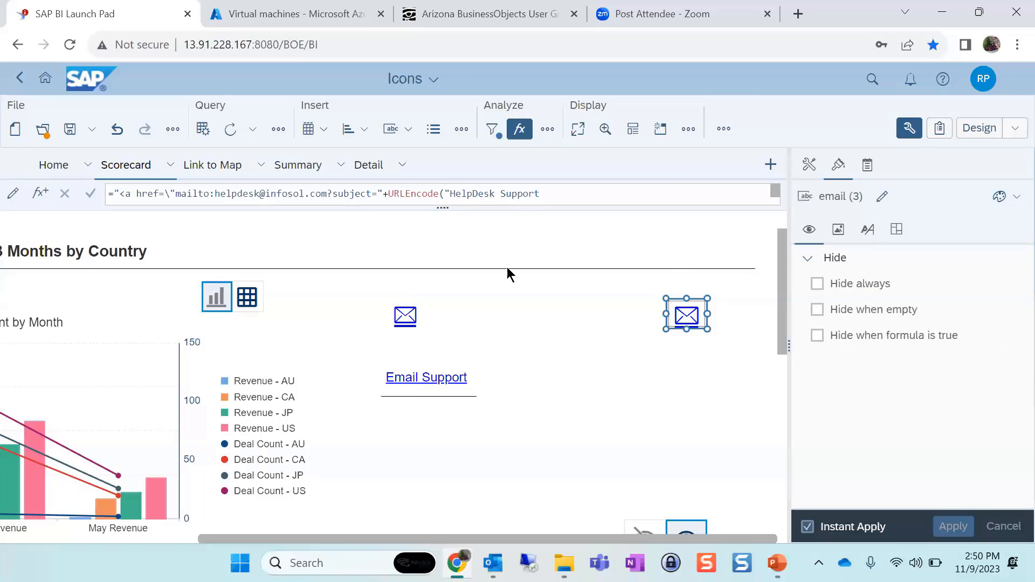
{"action": "left_click", "coordinate": [447, 208]}
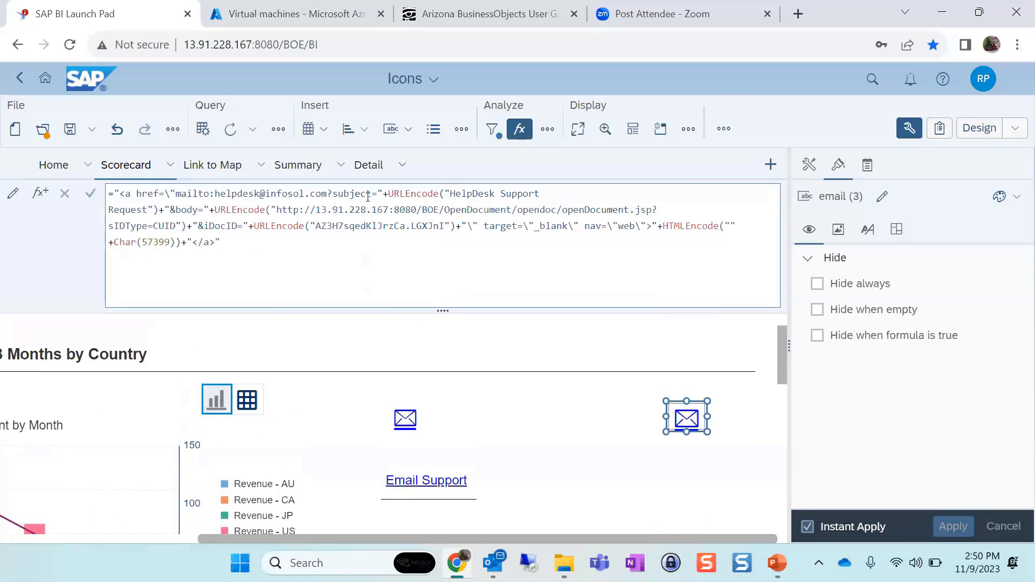
{"action": "left_click_drag", "start_coordinate": [377, 194], "coordinate": [449, 193]}
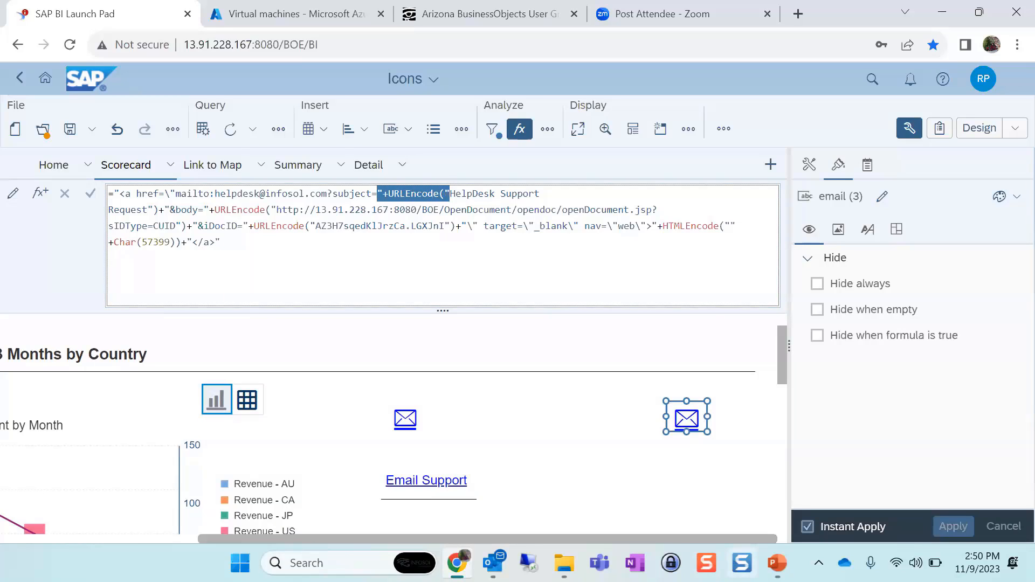
{"action": "key", "text": "Delete"}
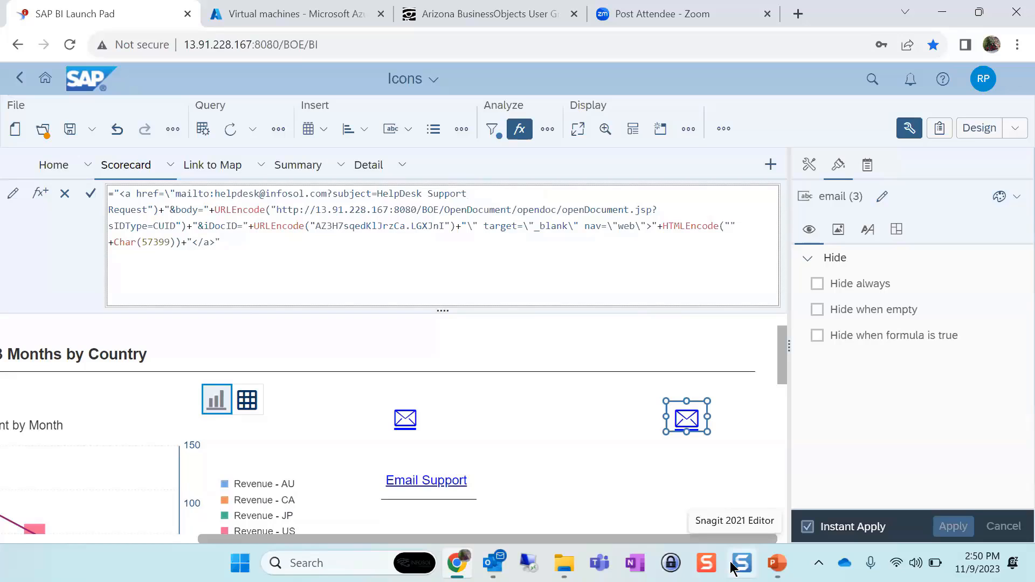
{"action": "left_click", "coordinate": [158, 210]}
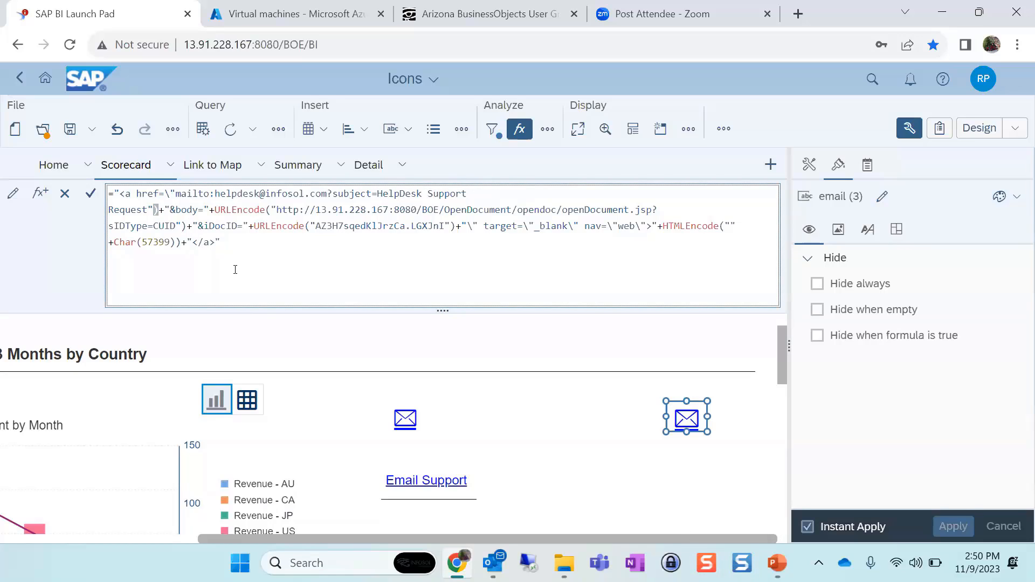
{"action": "key", "text": "Delete"}
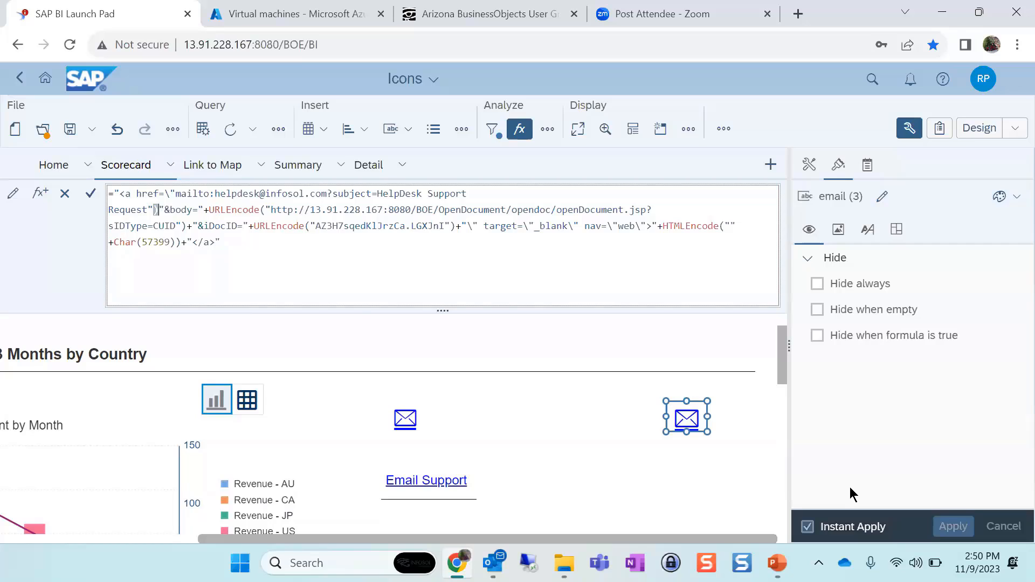
{"action": "key", "text": "BackSpace"}
{"action": "type", "text": "+"}
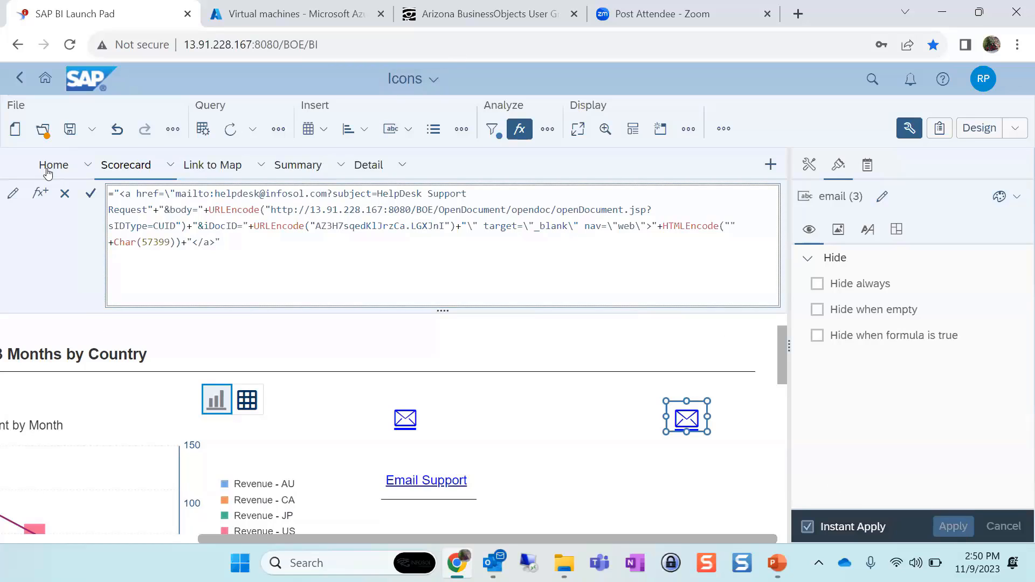
{"action": "left_click", "coordinate": [91, 193]}
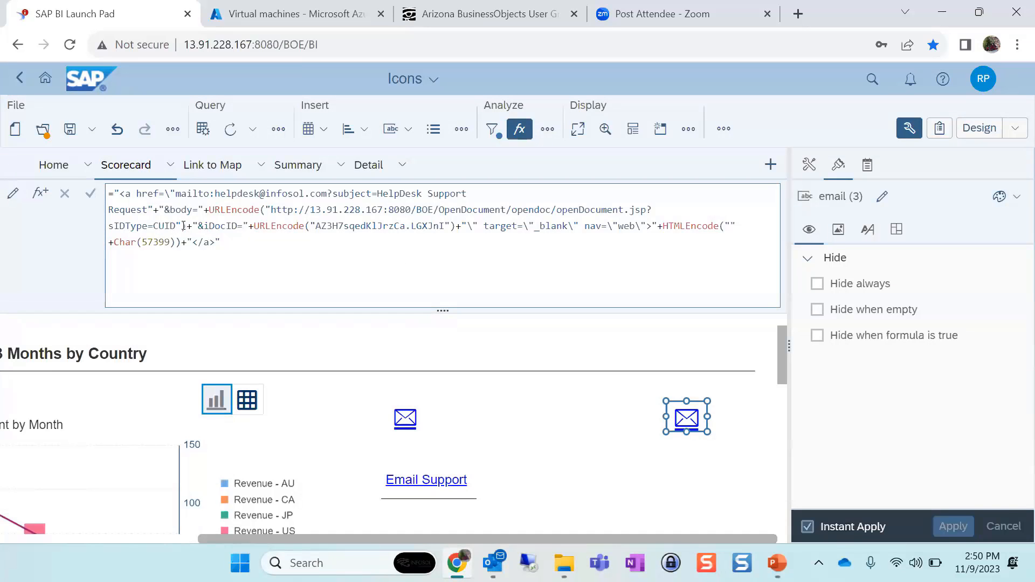
Merge the iDocID parameter into the body's encoded URL by removing its separate URLEncode call and surplus quotes, and validate the formula.
{"action": "mouse_move", "coordinate": [182, 225]}
{"action": "left_mouse_down"}
{"action": "mouse_move", "coordinate": [207, 226]}
{"action": "mouse_move", "coordinate": [196, 226]}
{"action": "left_mouse_up"}
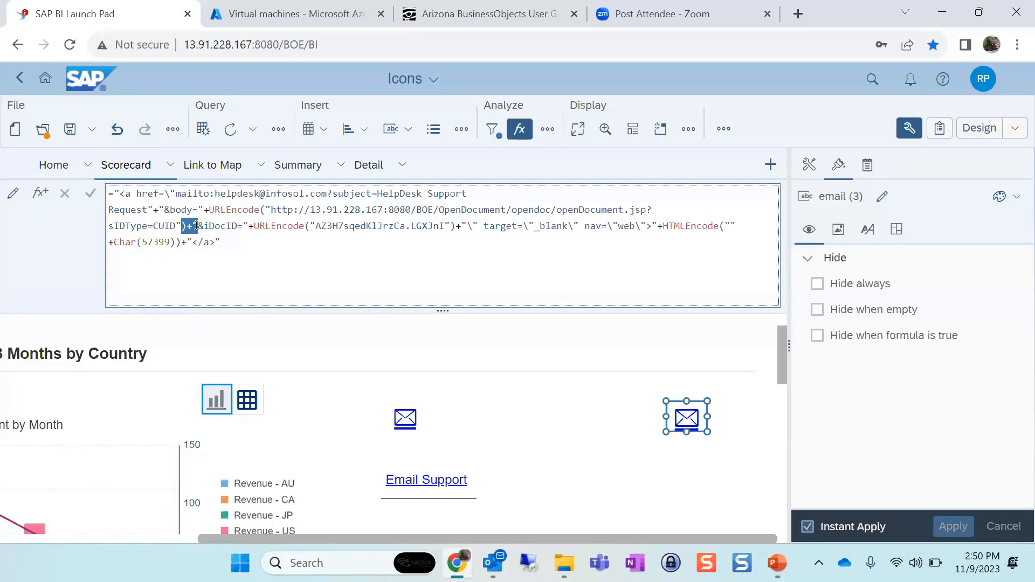
{"action": "key", "text": "BackSpace"}
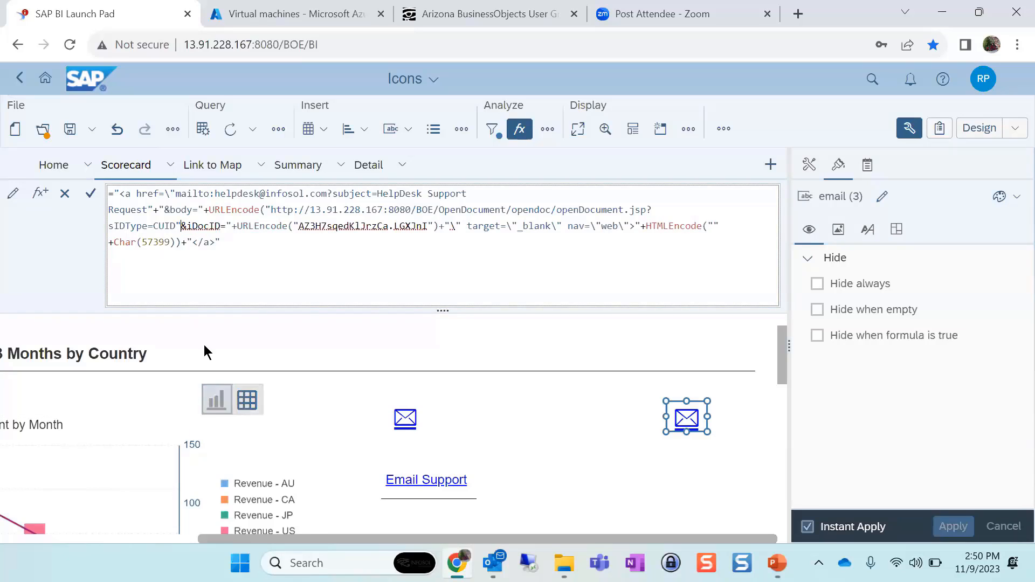
{"action": "left_click_drag", "start_coordinate": [226, 226], "coordinate": [300, 225]}
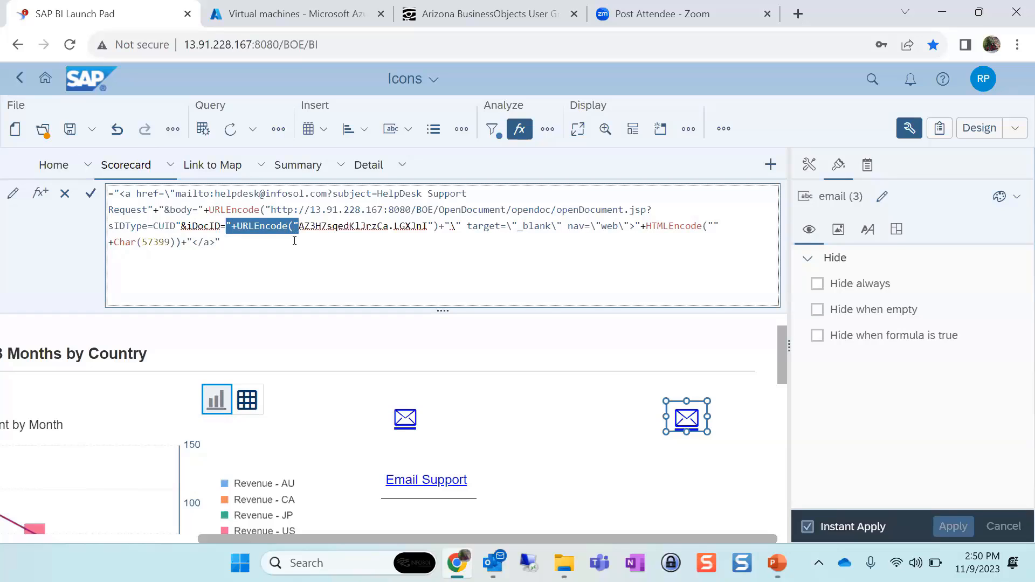
{"action": "key", "text": "BackSpace"}
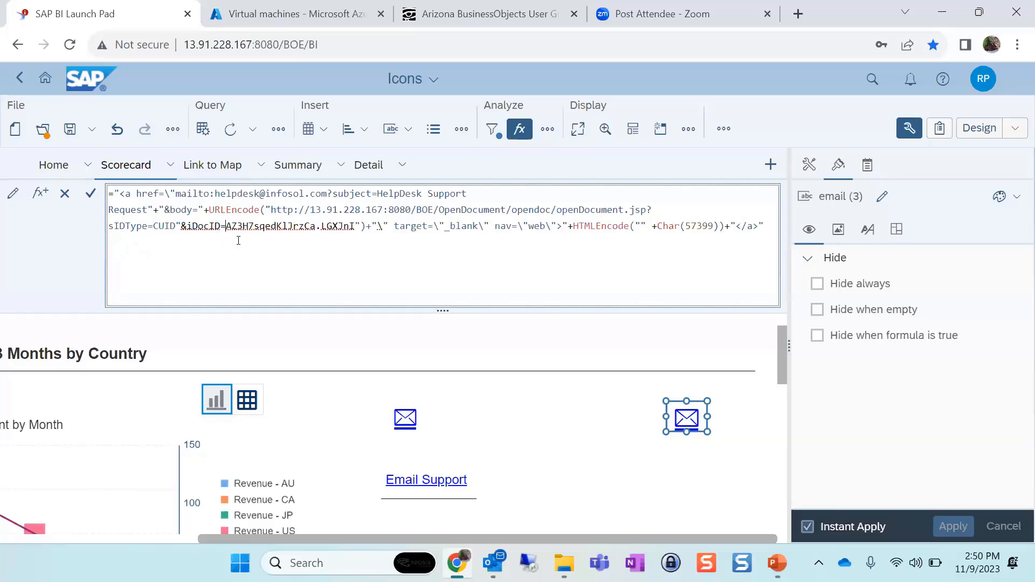
{"action": "left_click", "coordinate": [91, 193]}
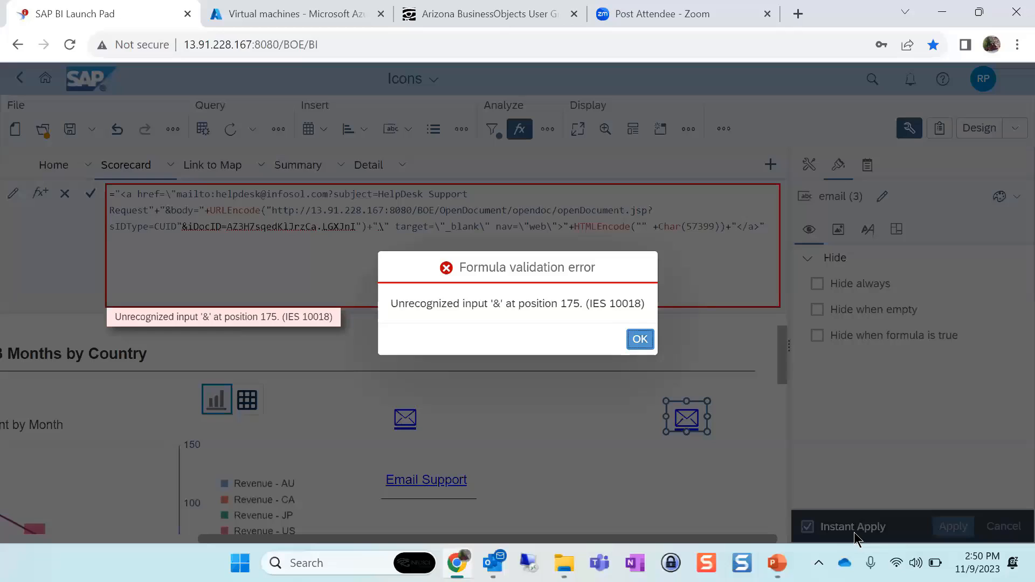
{"action": "left_click", "coordinate": [640, 339]}
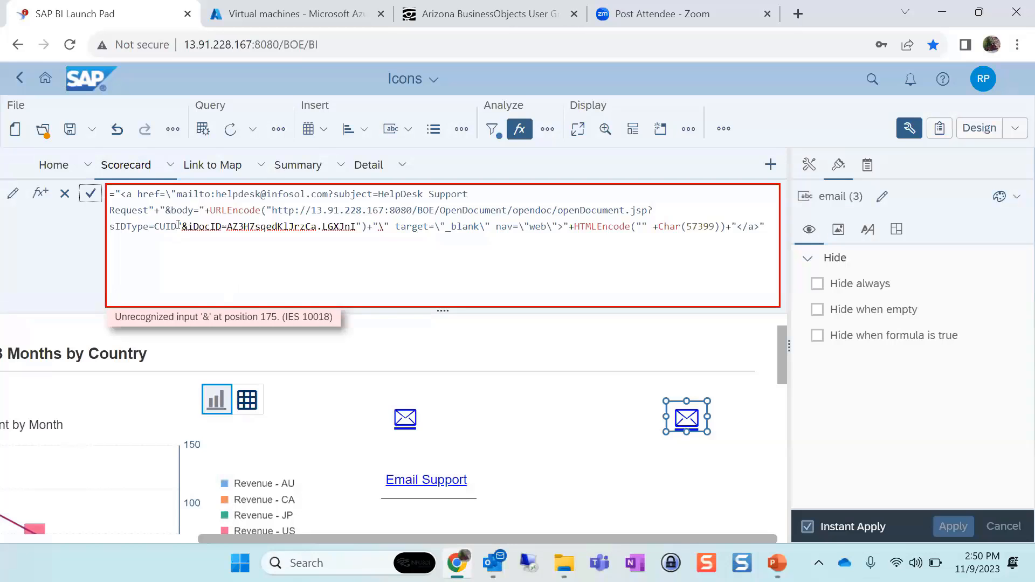
{"action": "left_click", "coordinate": [178, 225]}
{"action": "key", "text": "Delete"}
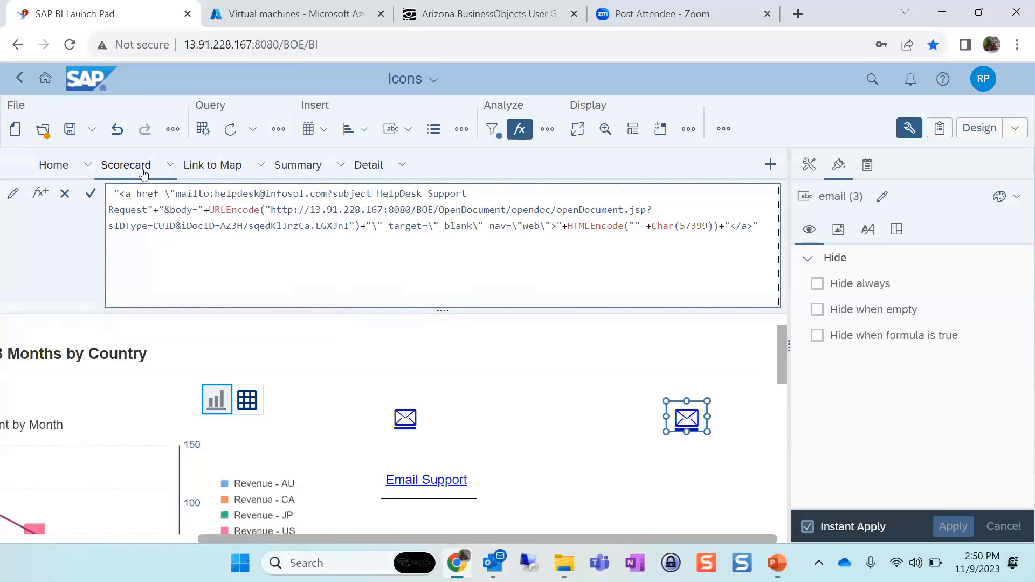
{"action": "left_click", "coordinate": [104, 195]}
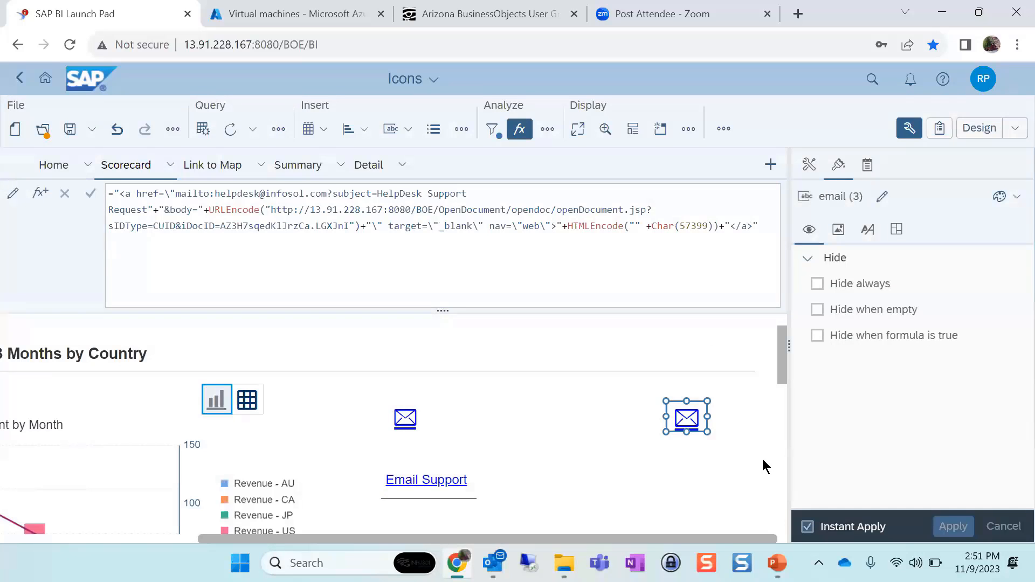
Retest the edited envelope link in Reading mode, checking the draft's subject and document URL, and close the draft and blank tab.
{"action": "left_click", "coordinate": [980, 129]}
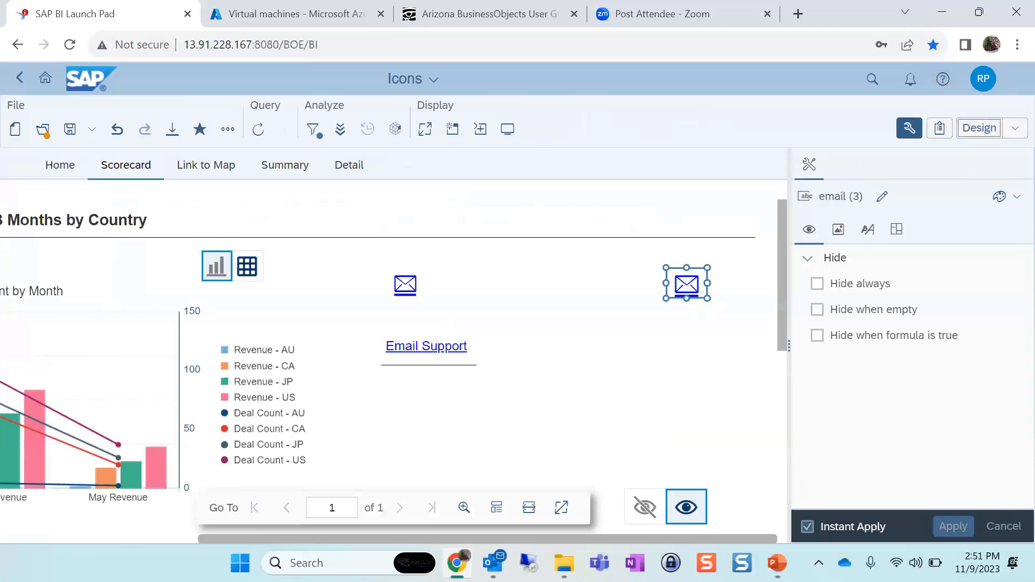
{"action": "left_click", "coordinate": [688, 291]}
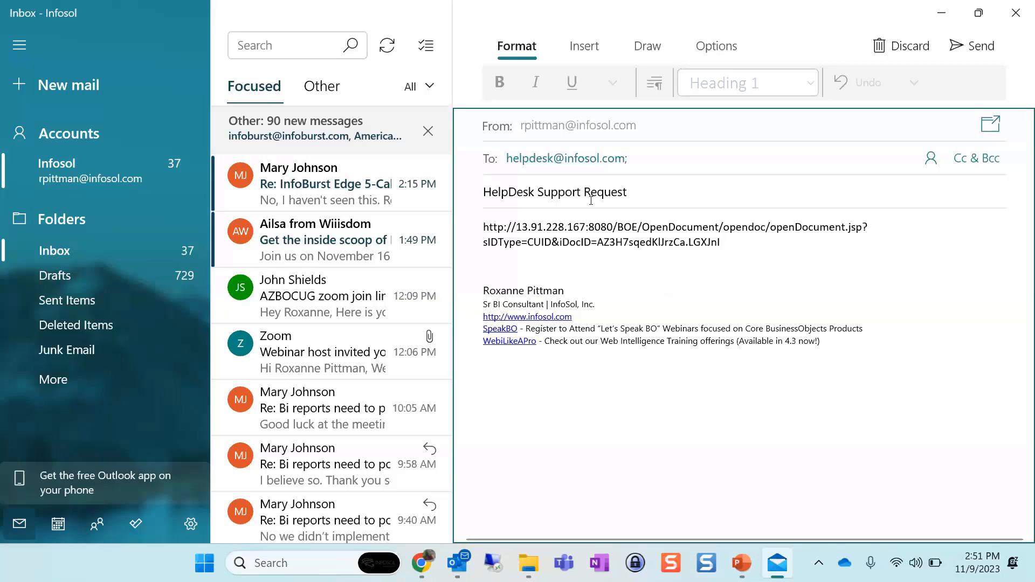
{"action": "left_click", "coordinate": [1017, 15]}
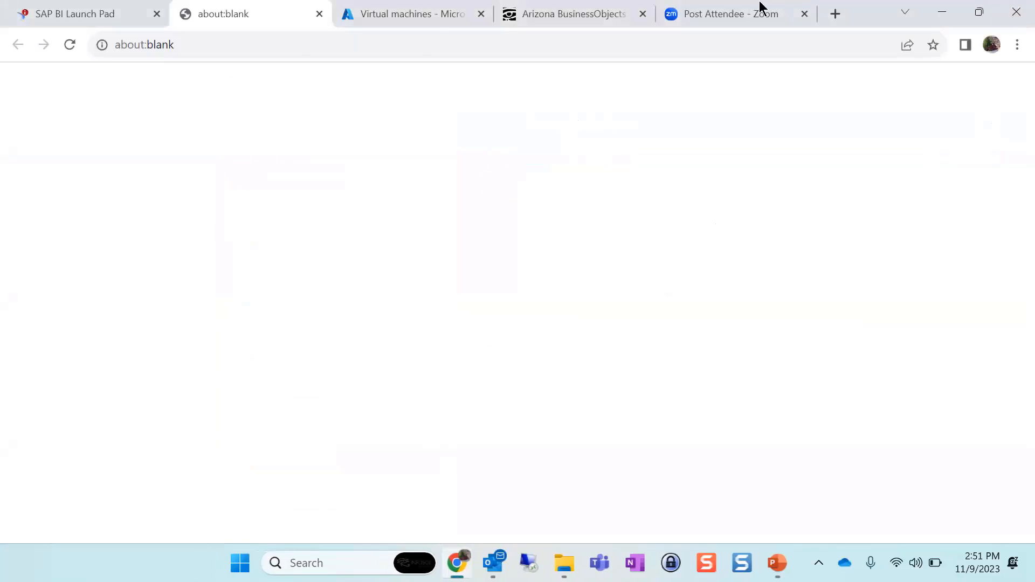
{"action": "left_click", "coordinate": [319, 14]}
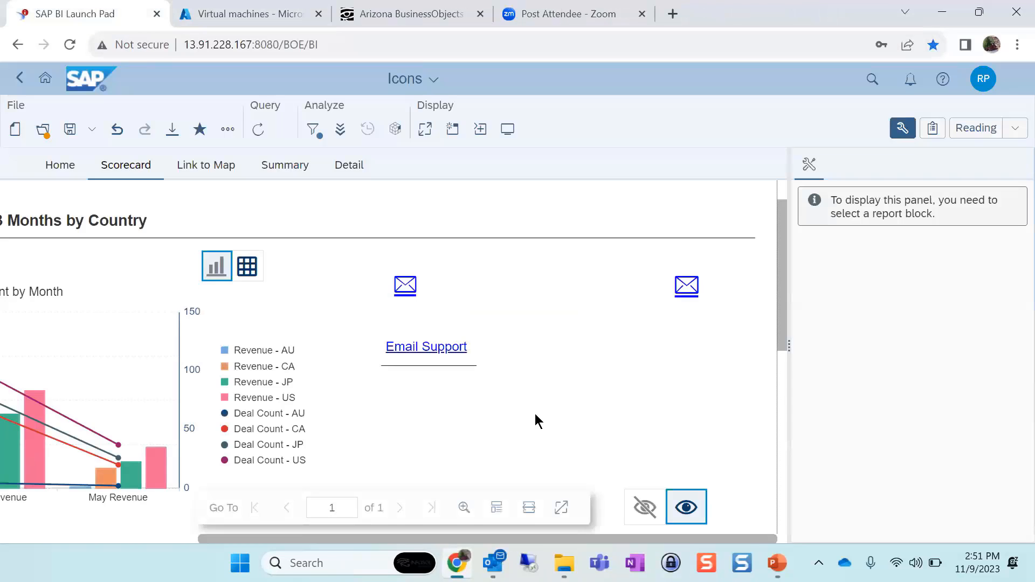
Switch the Scorecard report to Design mode and highlight the glasses icon's Char(57821) formula for inspection.
{"action": "scroll", "coordinate": [550, 383], "scroll_direction": "down", "scroll_amount": 3}
{"action": "scroll", "coordinate": [552, 377], "scroll_direction": "down", "scroll_amount": 5}
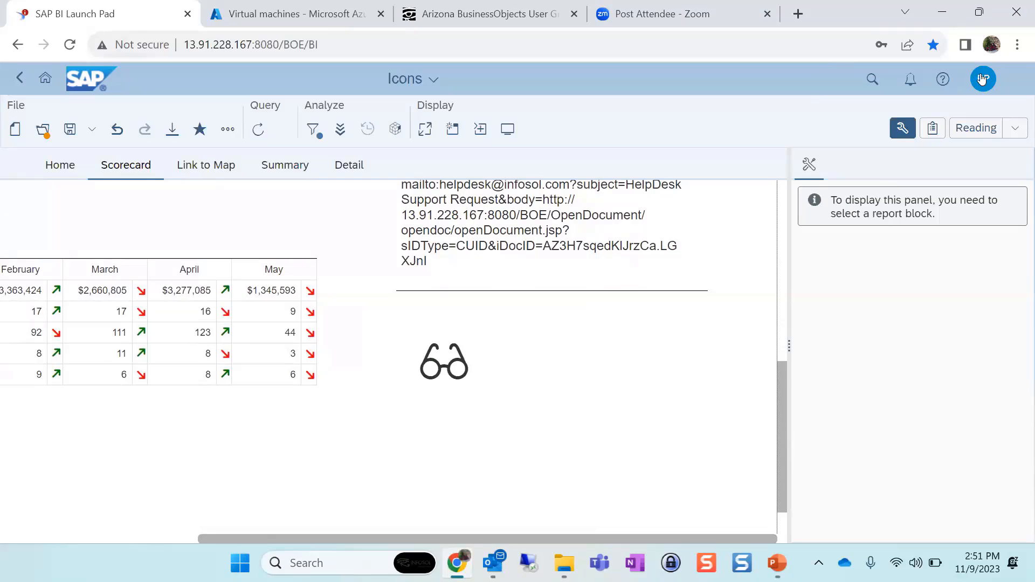
{"action": "left_click", "coordinate": [977, 137]}
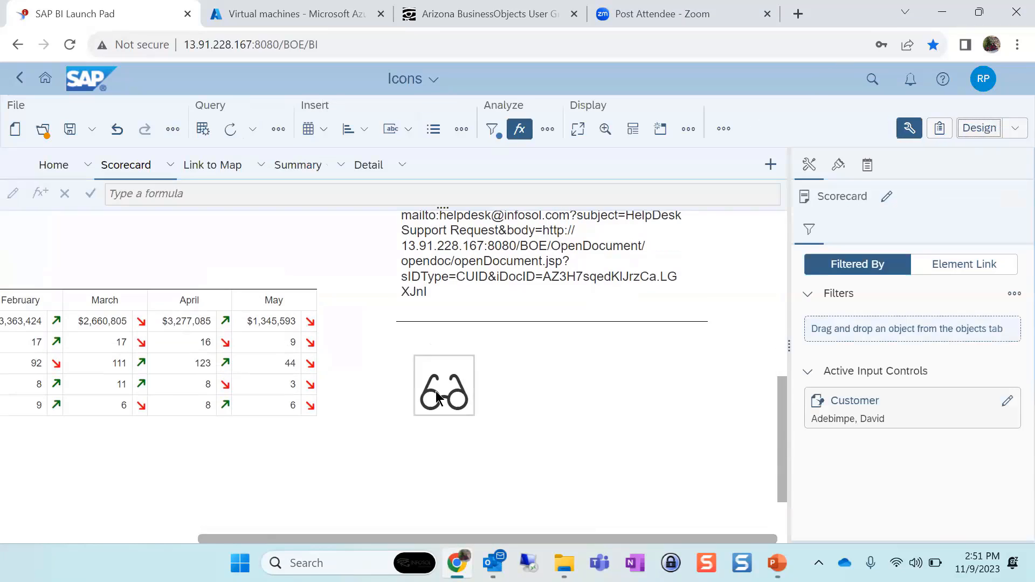
{"action": "left_click", "coordinate": [442, 396]}
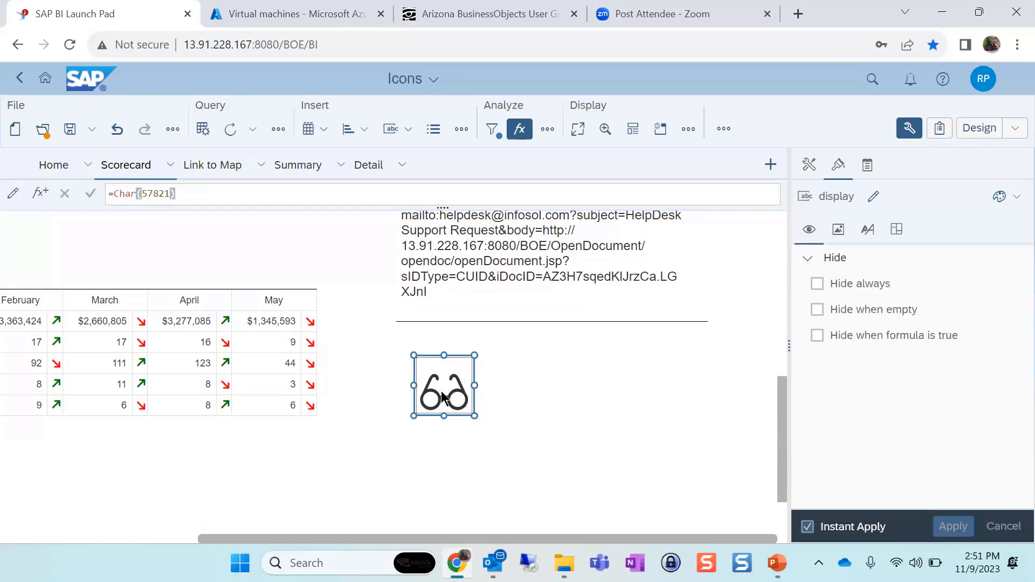
{"action": "left_click_drag", "start_coordinate": [191, 198], "coordinate": [41, 184]}
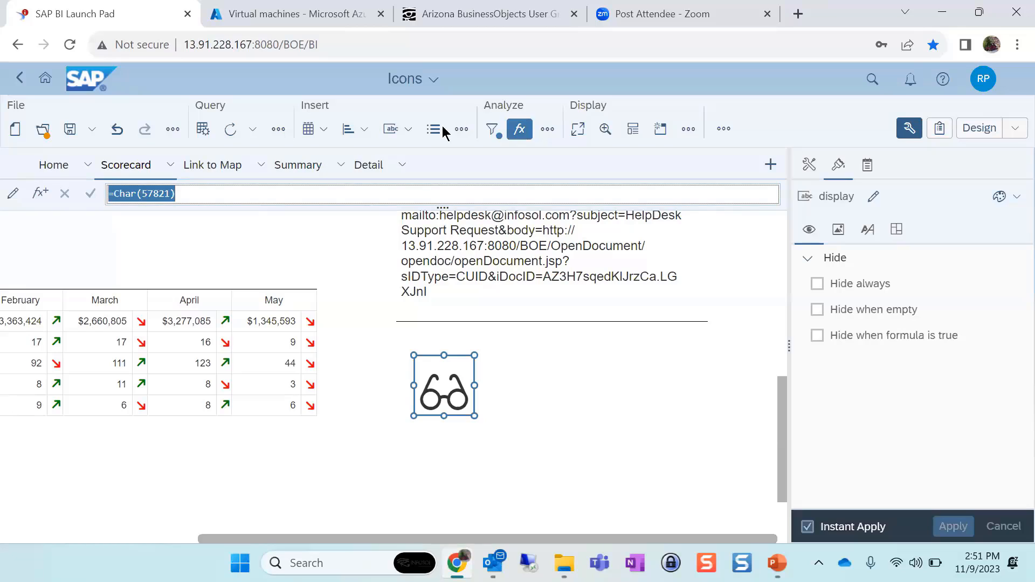
Open the built-in icon library to check the add-process icon's code, and cancel without inserting an icon.
{"action": "left_click", "coordinate": [404, 134]}
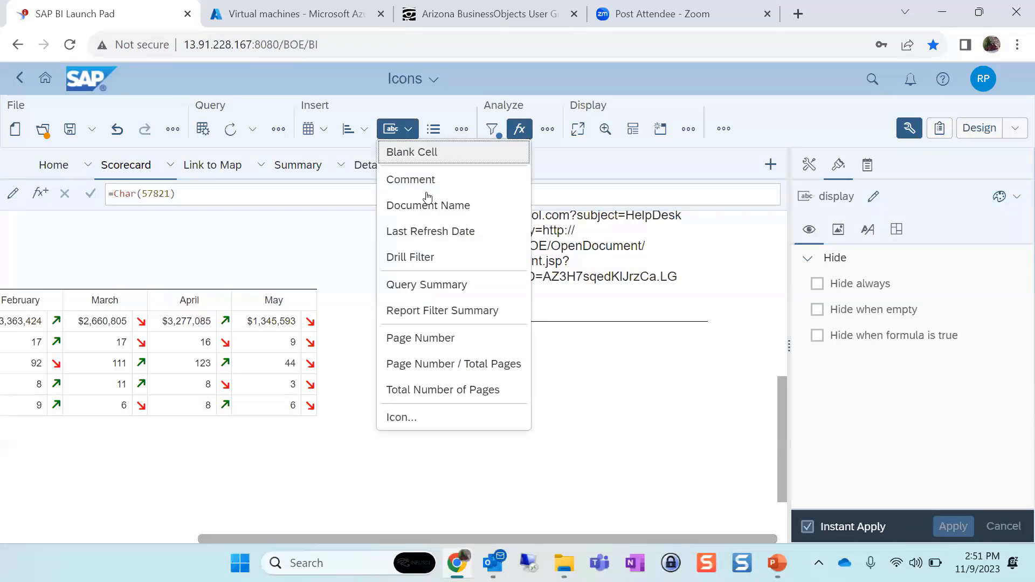
{"action": "left_click", "coordinate": [448, 420]}
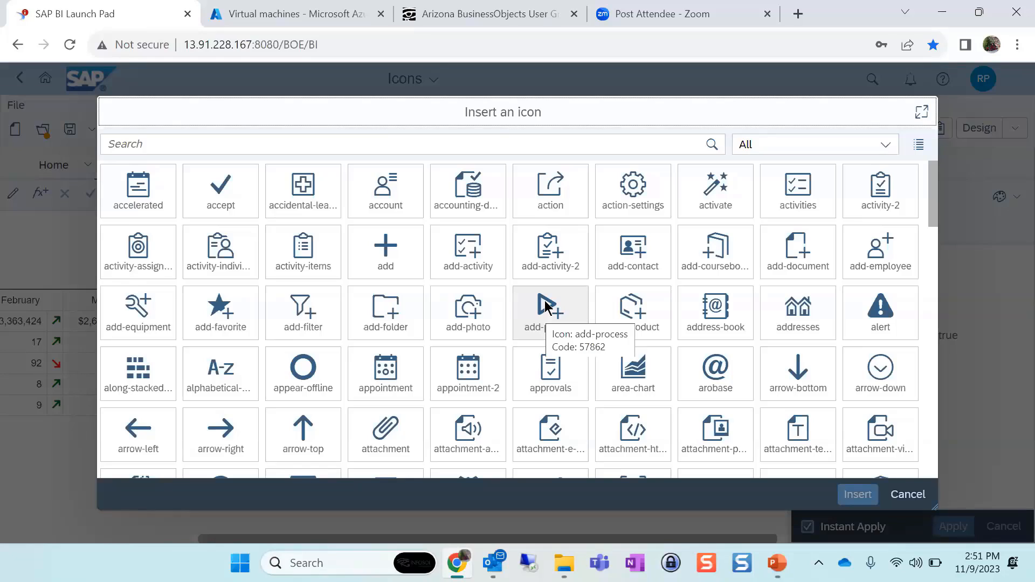
{"action": "left_click", "coordinate": [916, 496]}
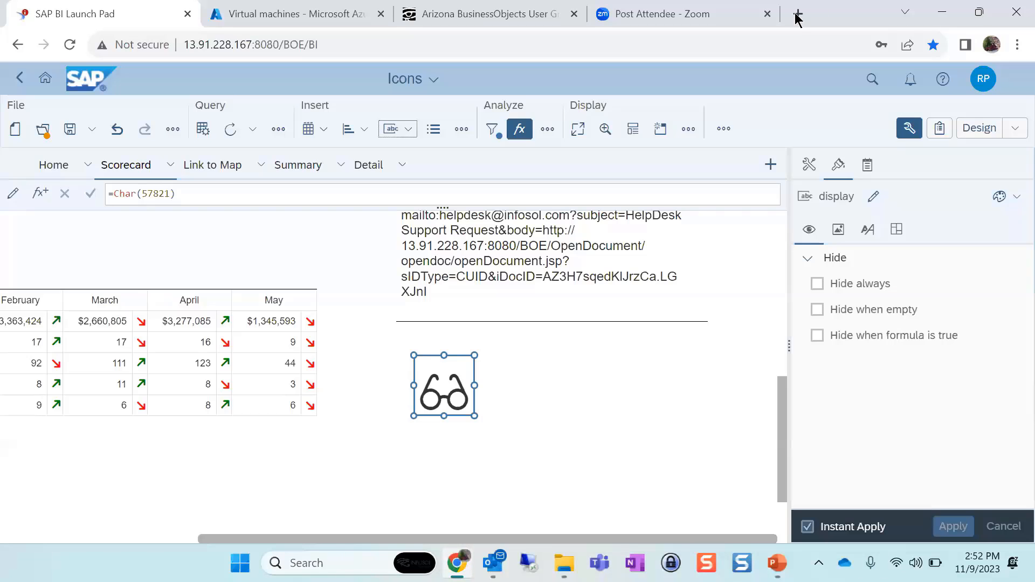
Return to Reading mode and open the Link to Map report to view its fleet table icons and customer address row.
{"action": "scroll", "coordinate": [592, 419], "scroll_direction": "up", "scroll_amount": 5}
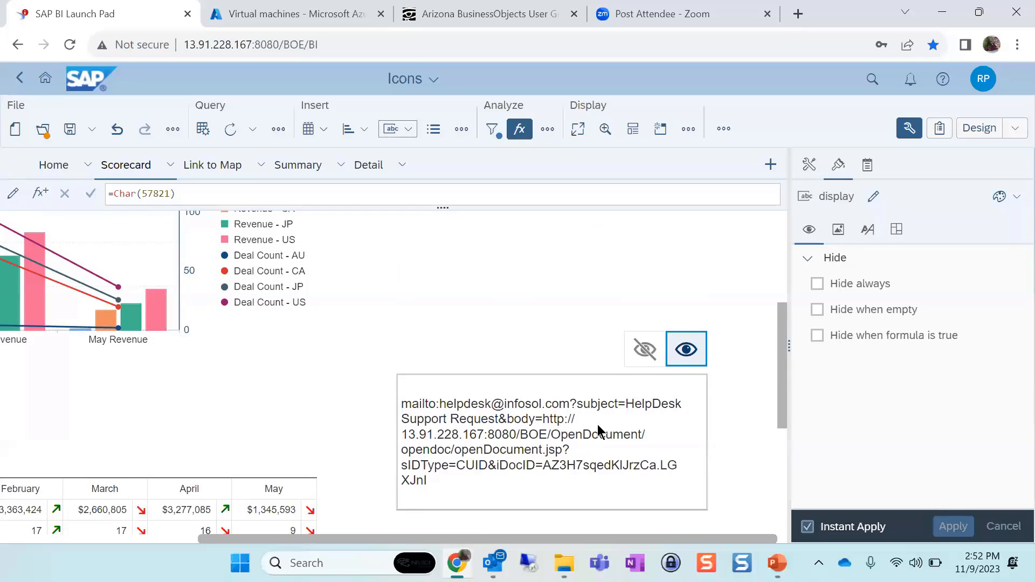
{"action": "scroll", "coordinate": [598, 425], "scroll_direction": "up", "scroll_amount": 3}
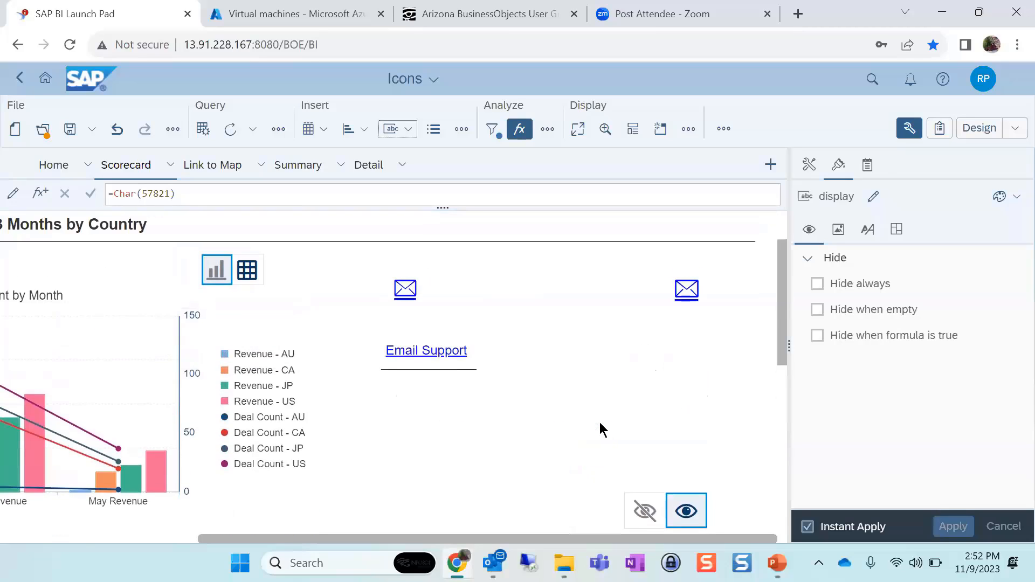
{"action": "scroll", "coordinate": [598, 424], "scroll_direction": "up", "scroll_amount": 1}
{"action": "left_click_drag", "start_coordinate": [486, 539], "coordinate": [82, 536]}
{"action": "scroll", "coordinate": [700, 436], "scroll_direction": "down", "scroll_amount": 2}
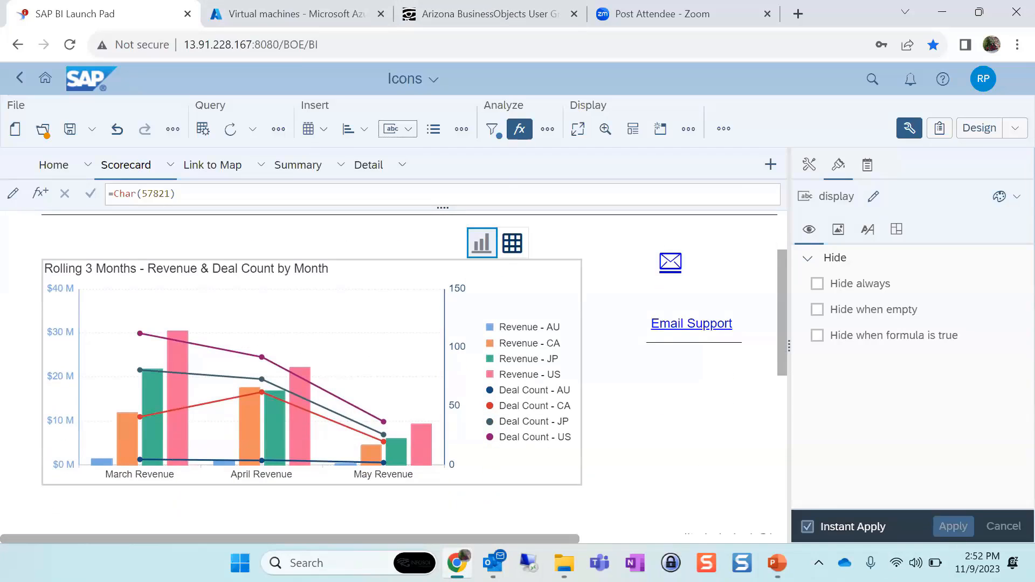
{"action": "left_click", "coordinate": [983, 136]}
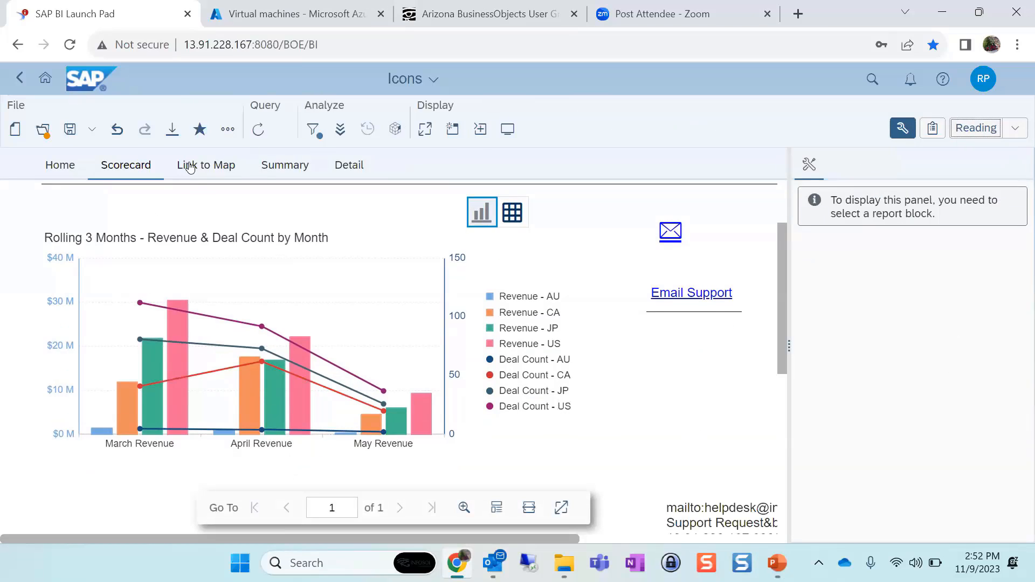
{"action": "left_click", "coordinate": [218, 165]}
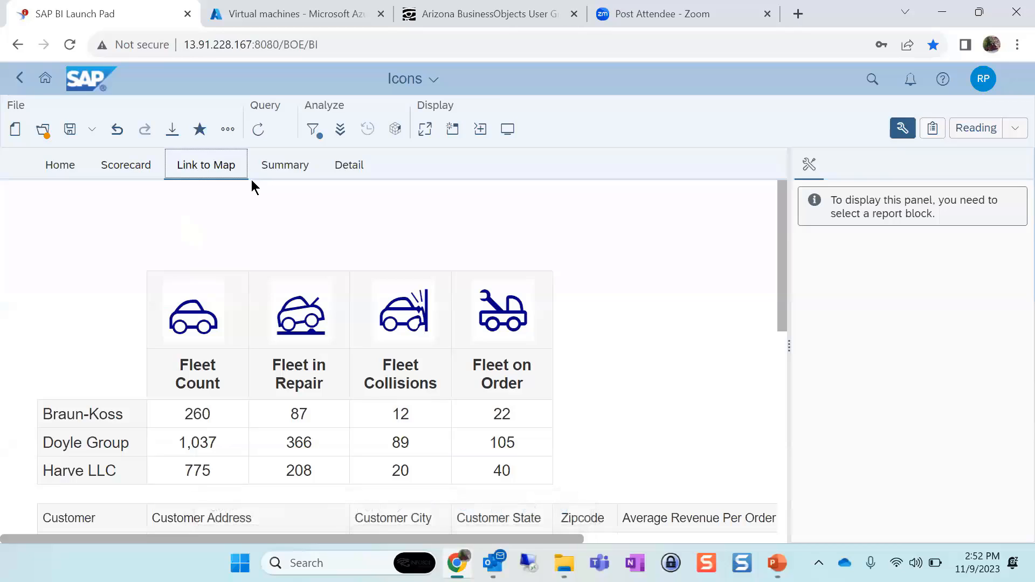
{"action": "scroll", "coordinate": [649, 315], "scroll_direction": "down", "scroll_amount": 1}
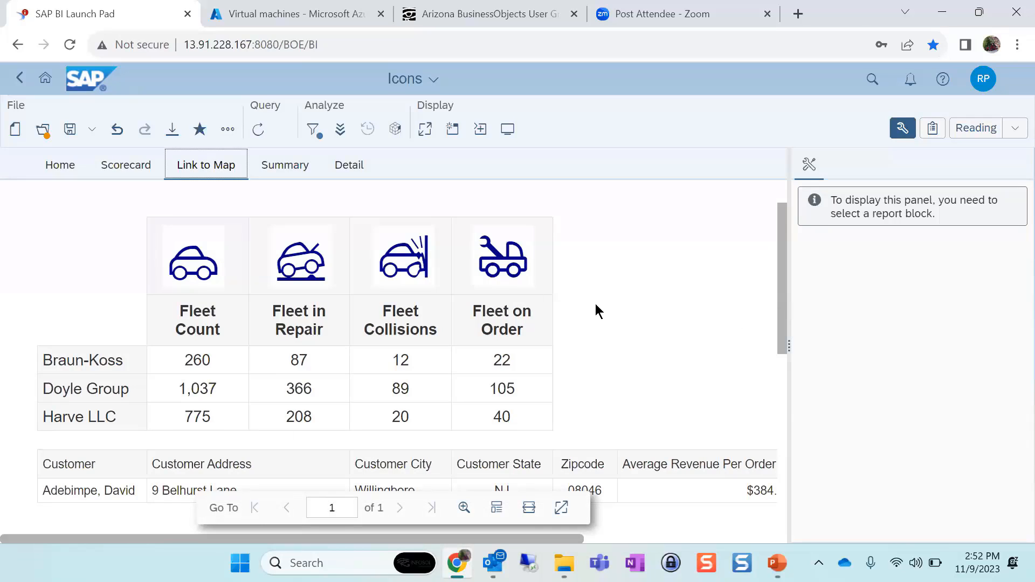
{"action": "scroll", "coordinate": [631, 295], "scroll_direction": "down", "scroll_amount": 1}
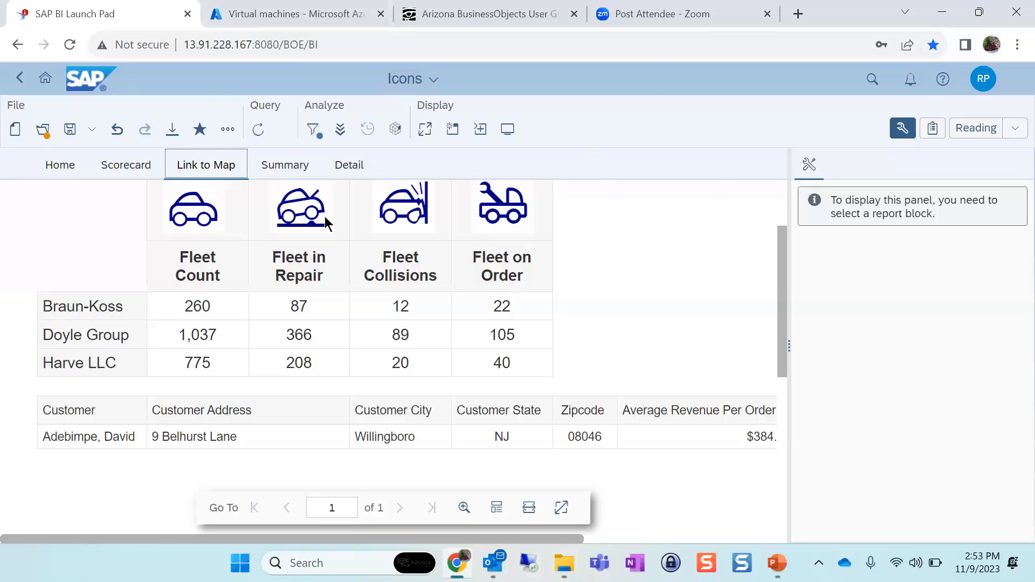
Show the filter bar and reduce the browser zoom to 90% to fit the customer row and its house icon.
{"action": "left_click", "coordinate": [312, 129]}
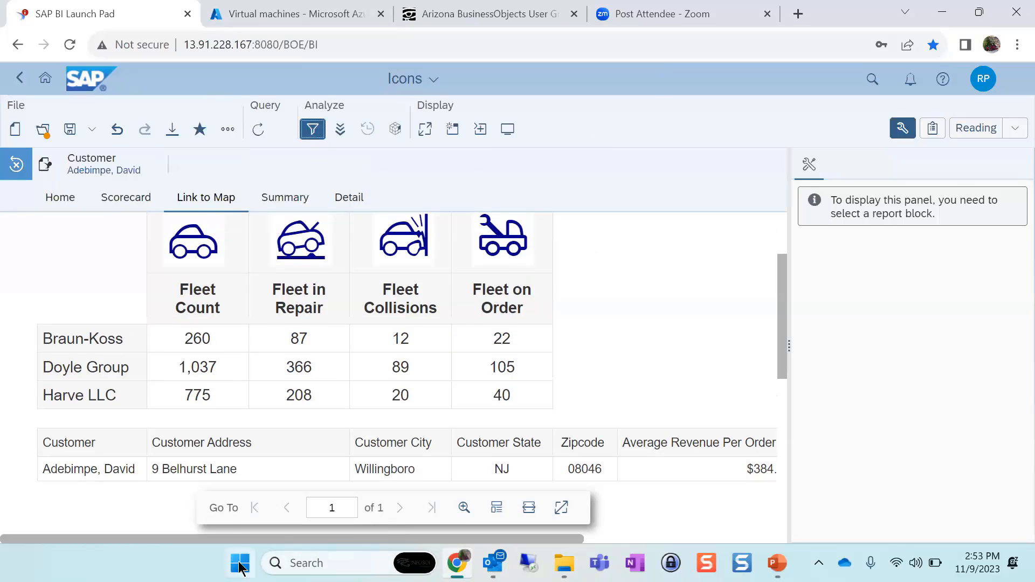
{"action": "left_click_drag", "start_coordinate": [191, 540], "coordinate": [388, 538]}
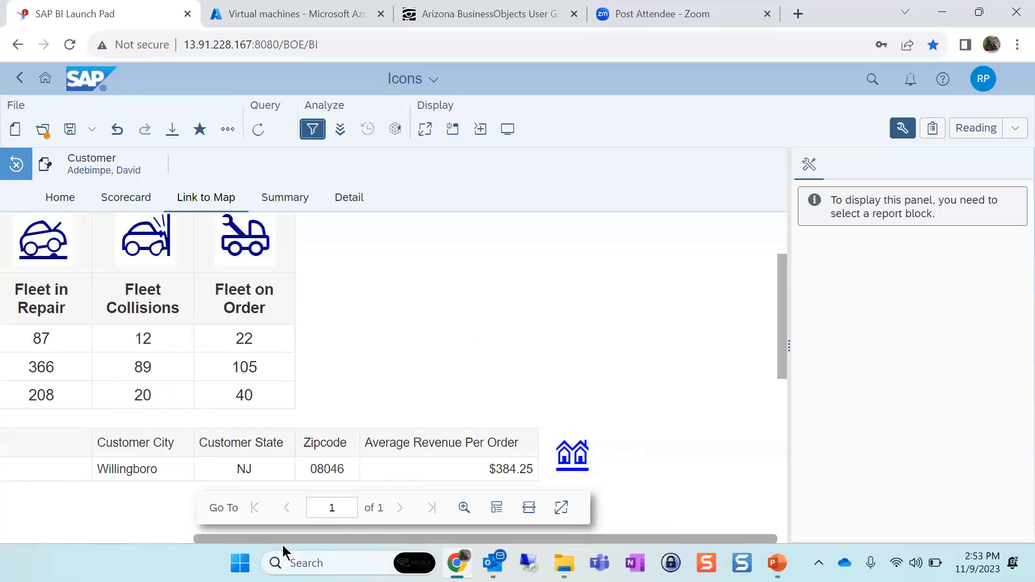
{"action": "left_click_drag", "start_coordinate": [283, 544], "coordinate": [147, 543]}
{"action": "left_click_drag", "start_coordinate": [214, 536], "coordinate": [127, 548]}
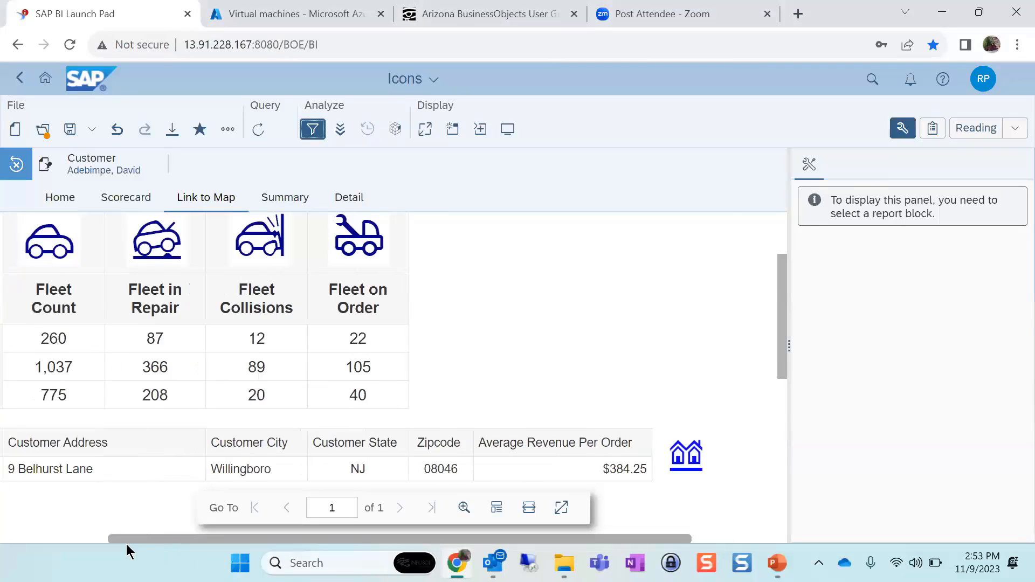
{"action": "left_click", "coordinate": [1017, 44]}
{"action": "left_click", "coordinate": [909, 240]}
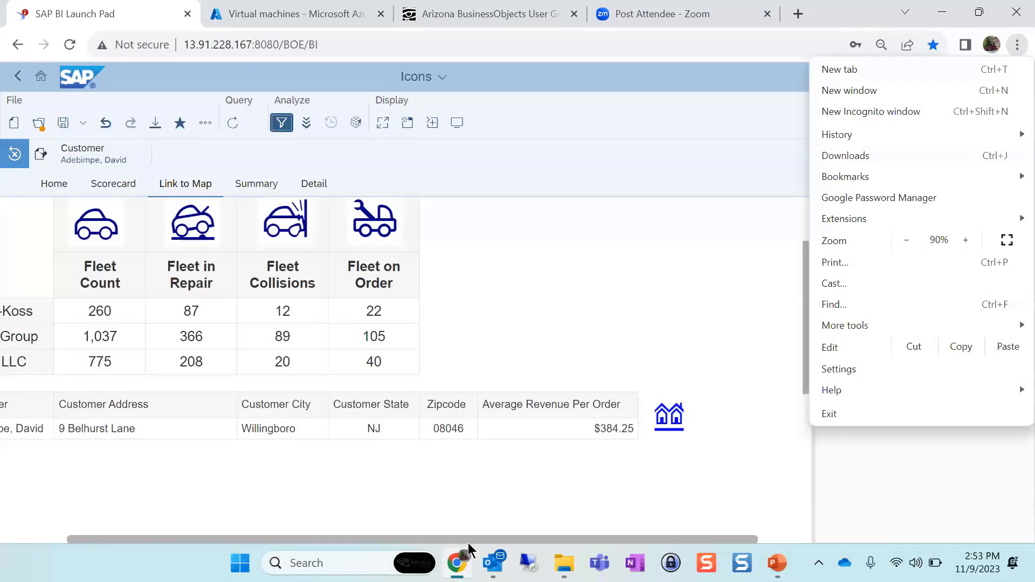
{"action": "left_click_drag", "start_coordinate": [468, 542], "coordinate": [387, 542]}
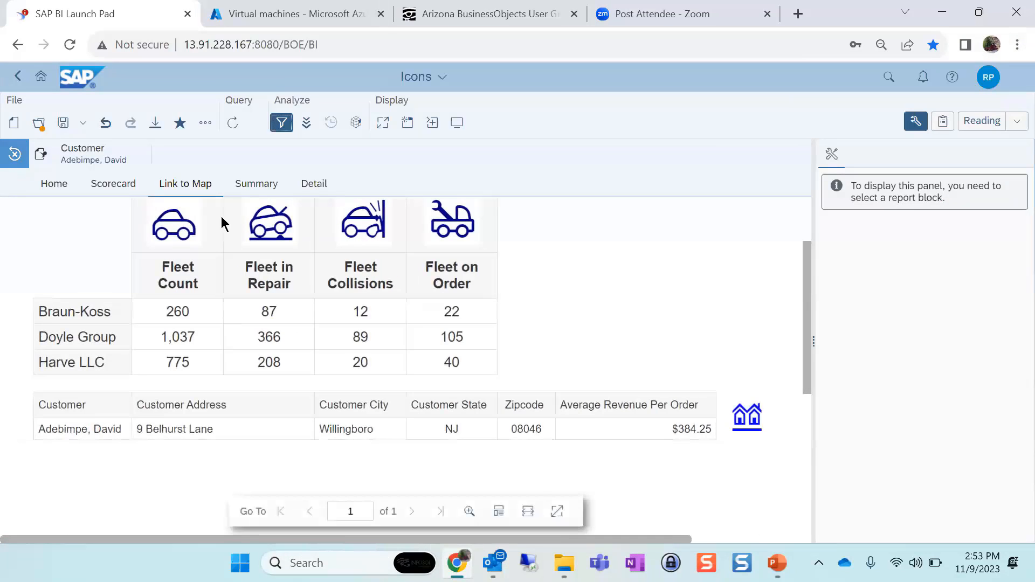
Filter by the customer listed just above the current one, test the house icon's Google Maps link, and close the map tab.
{"action": "left_click", "coordinate": [91, 161]}
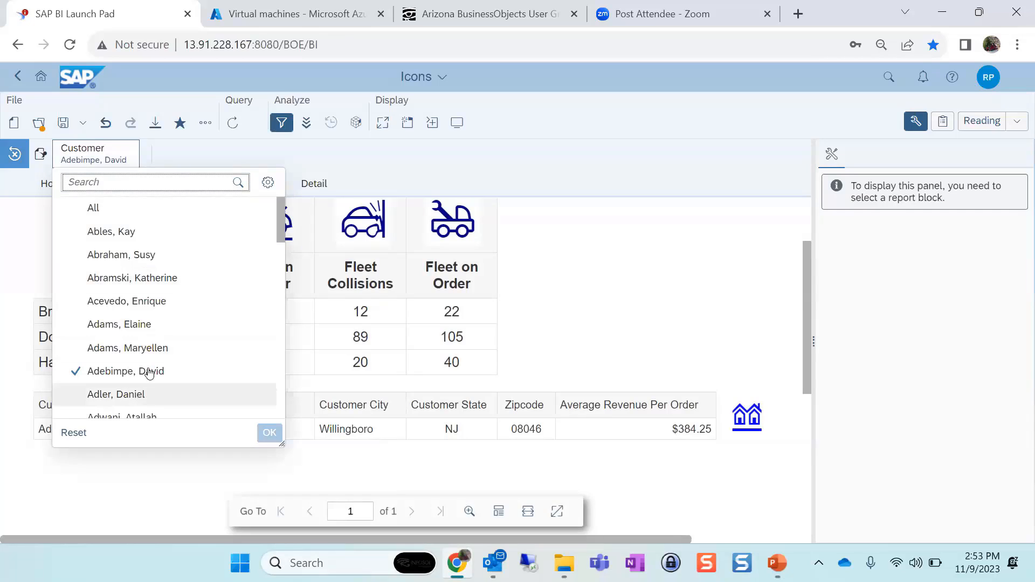
{"action": "left_click", "coordinate": [172, 348]}
{"action": "left_click", "coordinate": [269, 433]}
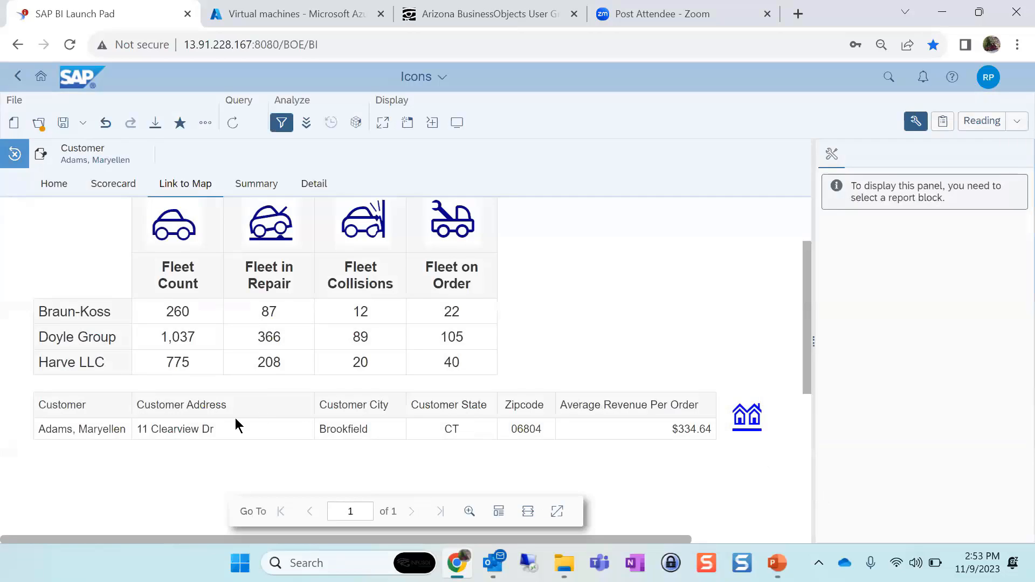
{"action": "left_click", "coordinate": [747, 416]}
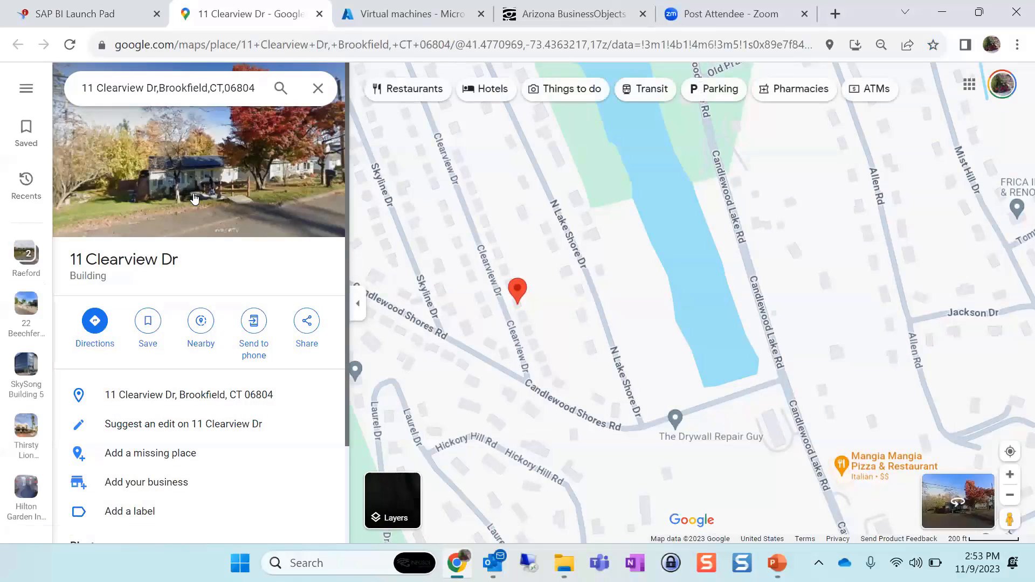
{"action": "left_click", "coordinate": [320, 14]}
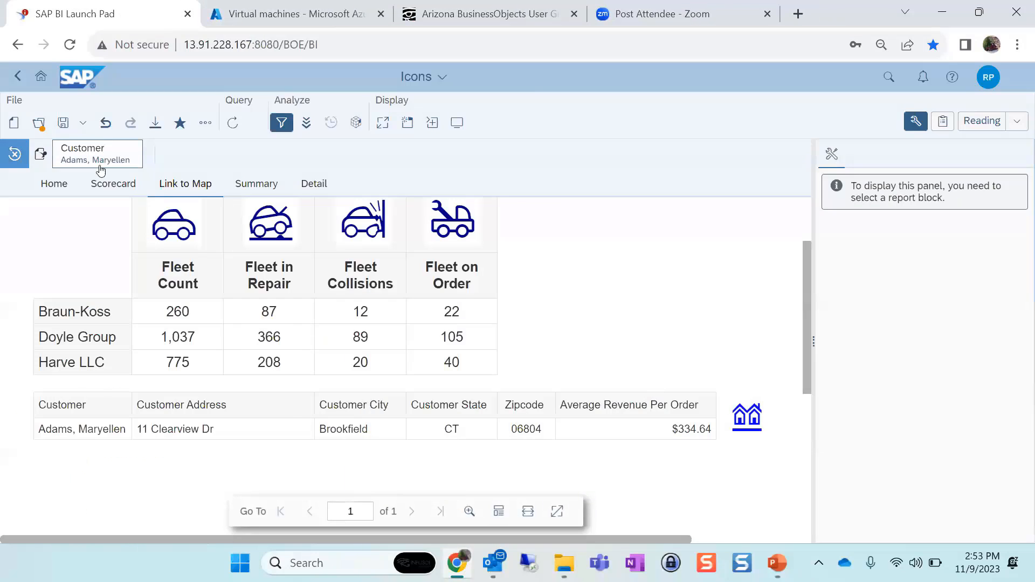
Change the Customer filter to a customer from further down the list, retest the house icon's map link, and close the map tab.
{"action": "left_click", "coordinate": [63, 156]}
{"action": "scroll", "coordinate": [276, 322], "scroll_direction": "down", "scroll_amount": 2}
{"action": "scroll", "coordinate": [276, 321], "scroll_direction": "down", "scroll_amount": 4}
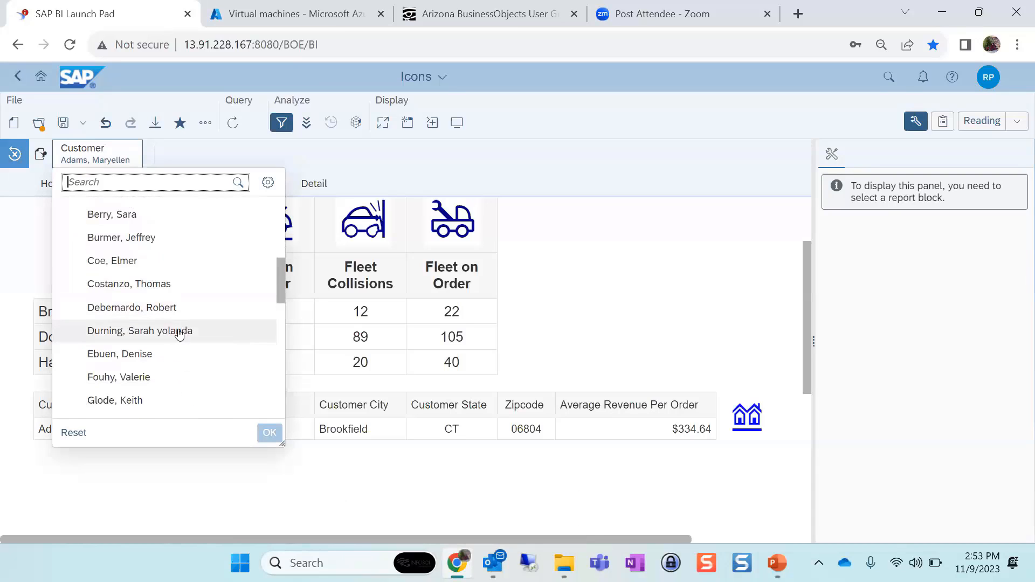
{"action": "left_click", "coordinate": [180, 331]}
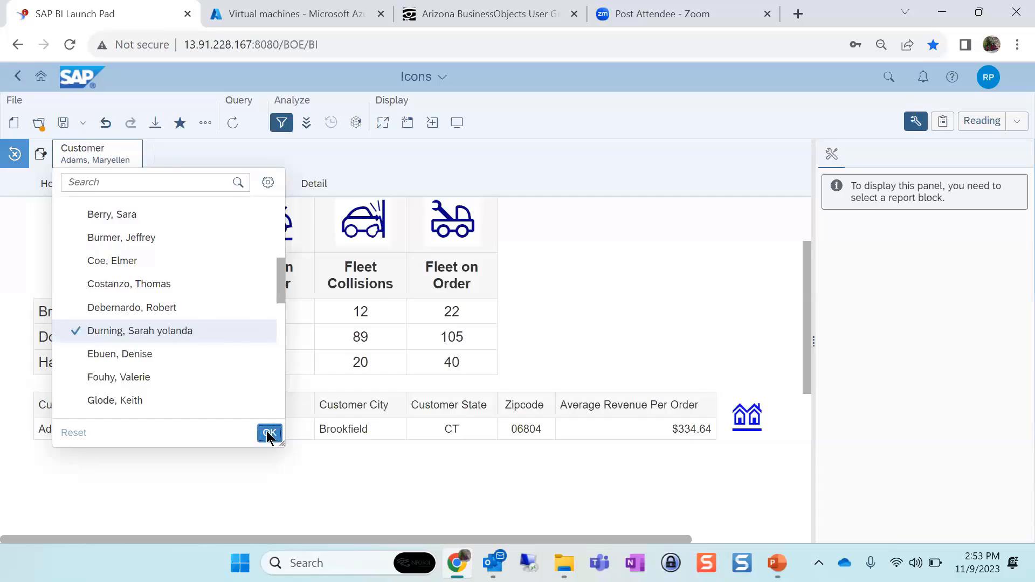
{"action": "left_click", "coordinate": [268, 432]}
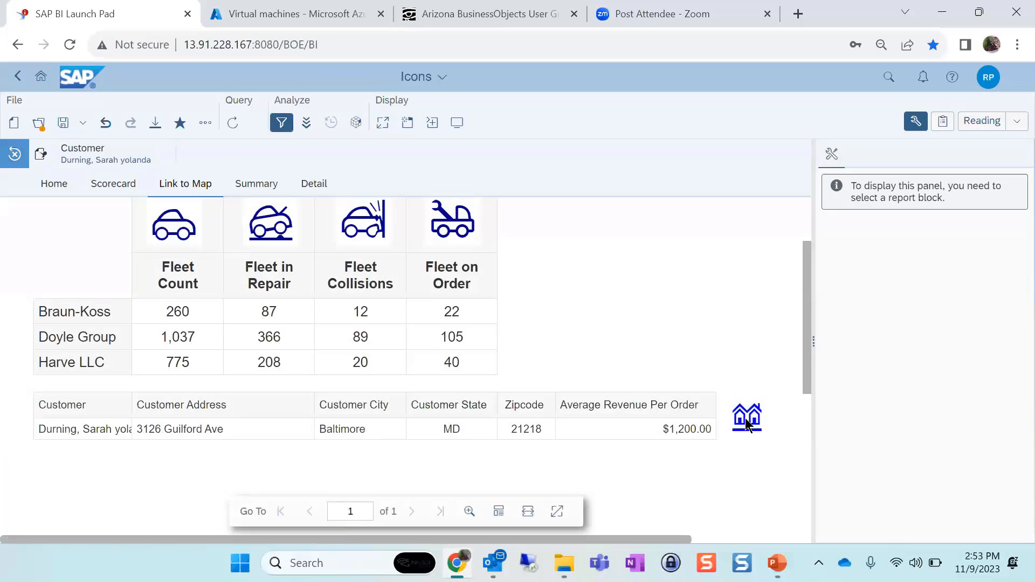
{"action": "left_click", "coordinate": [745, 419]}
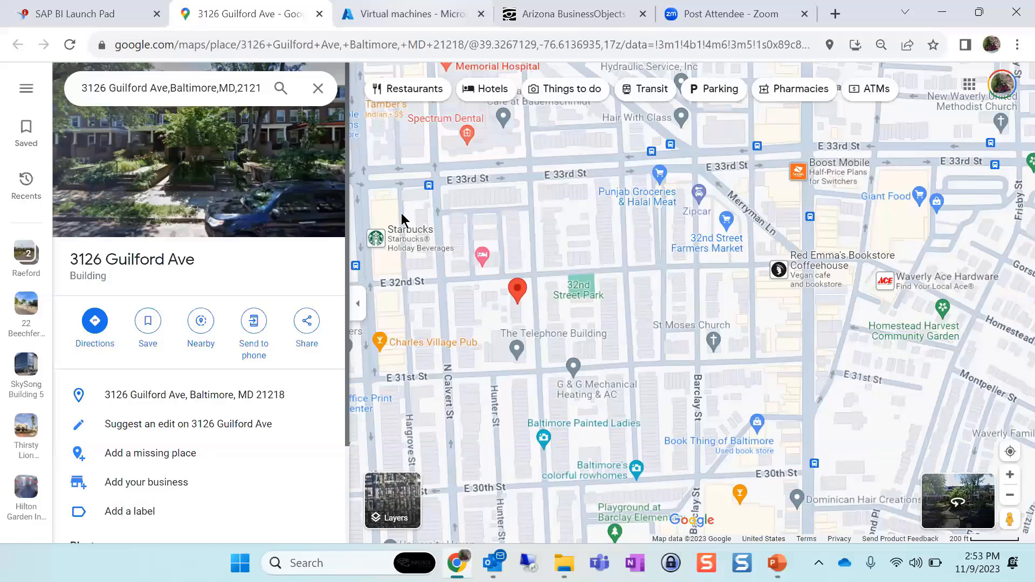
{"action": "left_click", "coordinate": [319, 15]}
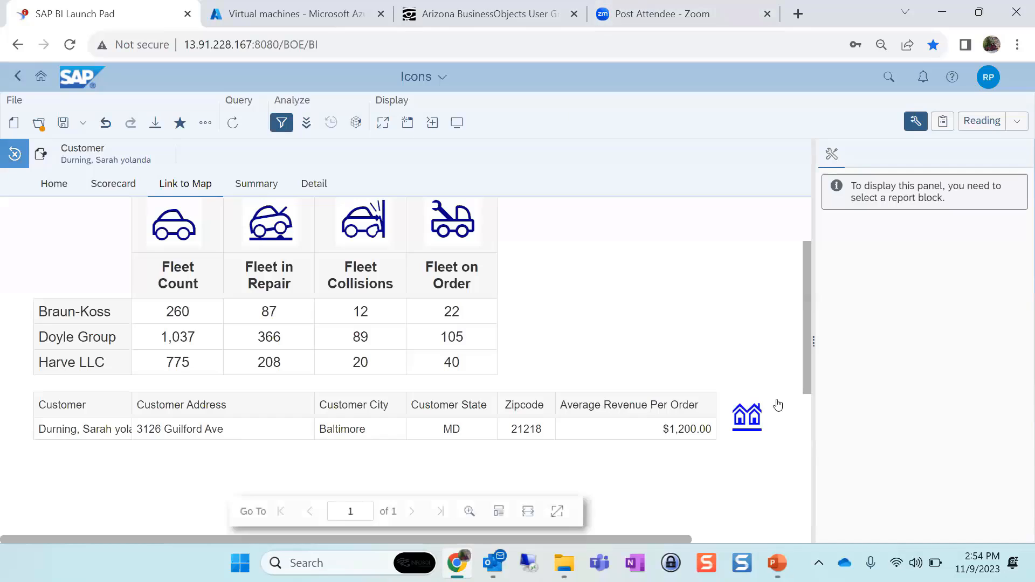
In Design mode, examine the house icon's hyperlink formula, highlighting the [Selected Address] variable and Char(57428), and deselect the icon.
{"action": "left_click", "coordinate": [982, 122]}
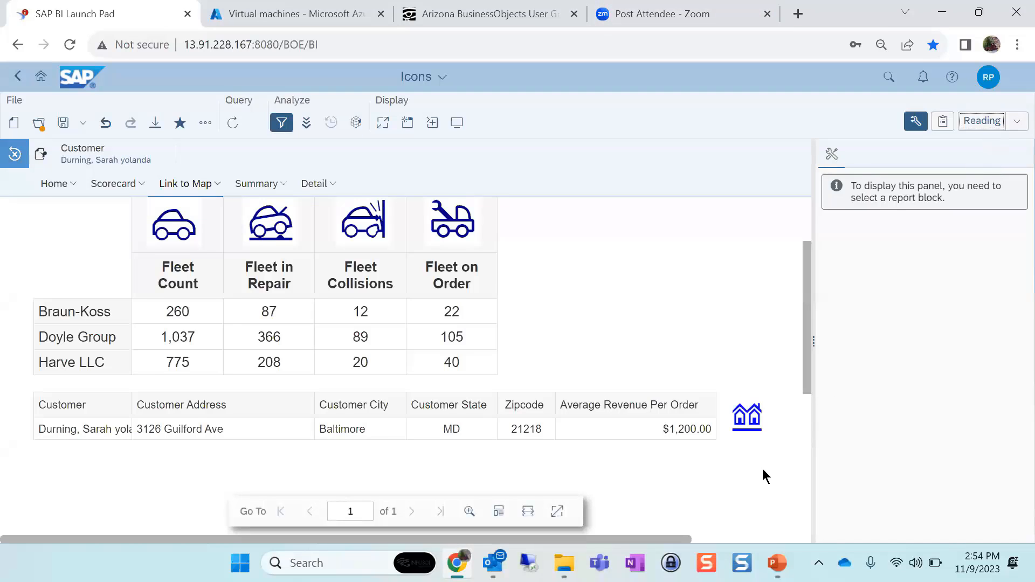
{"action": "left_click", "coordinate": [763, 445]}
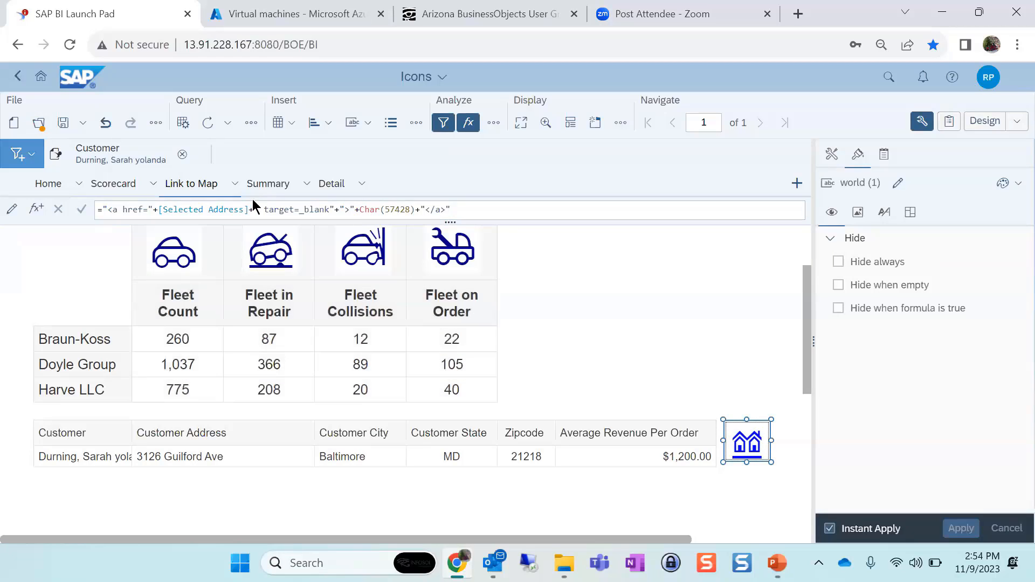
{"action": "left_click", "coordinate": [241, 210]}
{"action": "left_click_drag", "start_coordinate": [241, 210], "coordinate": [160, 212]}
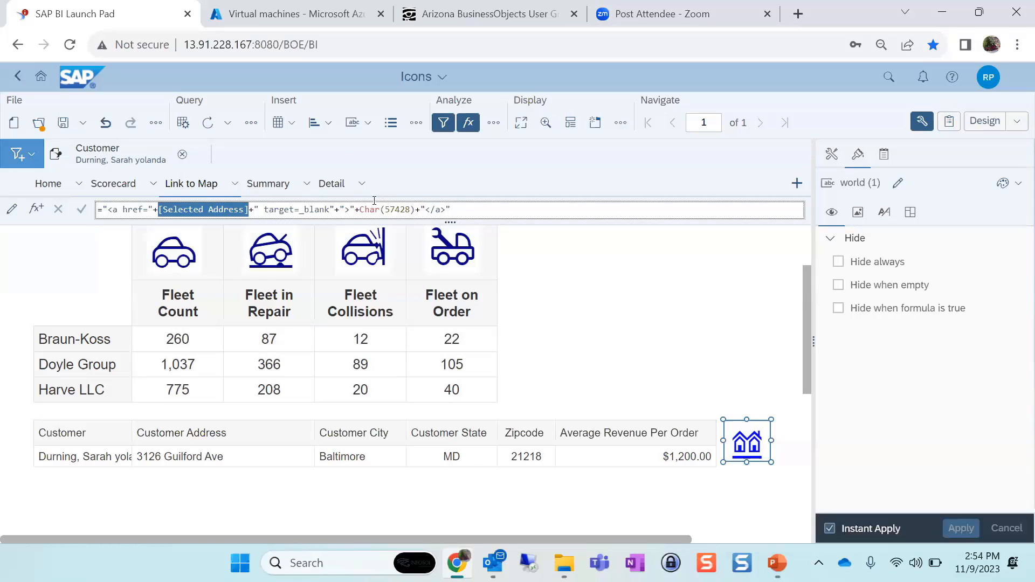
{"action": "left_click_drag", "start_coordinate": [415, 209], "coordinate": [360, 209]}
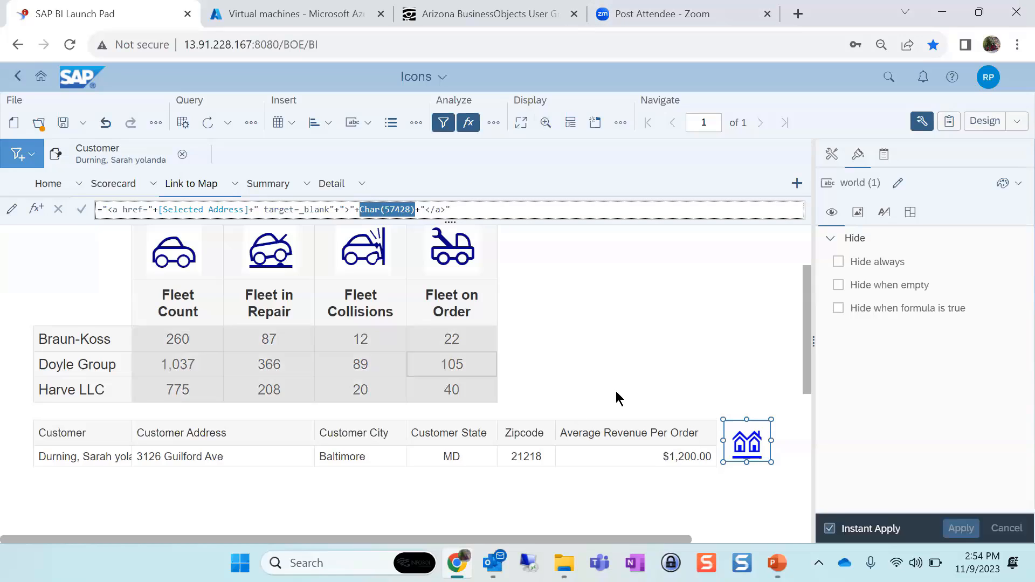
{"action": "left_click", "coordinate": [639, 355]}
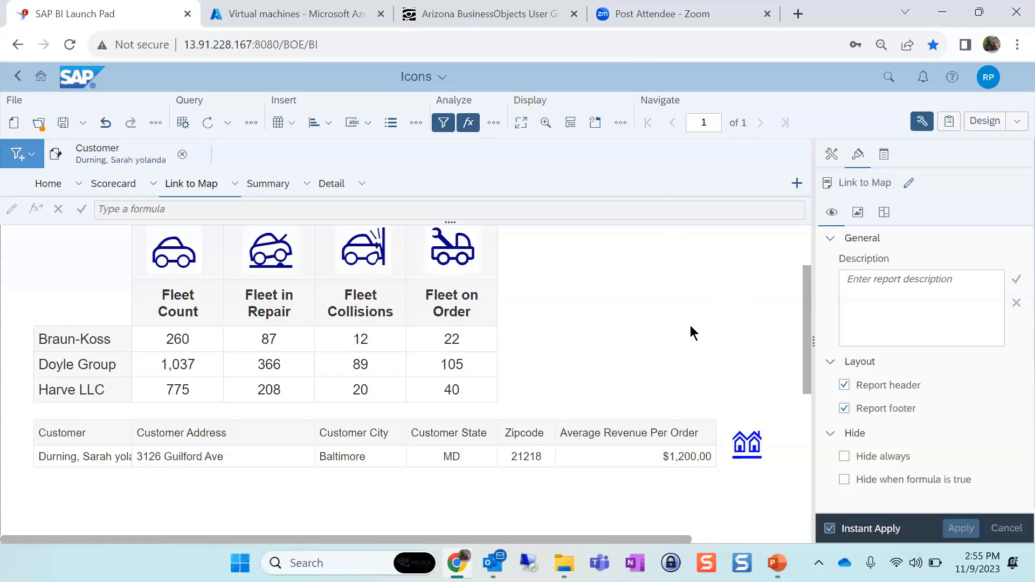
Insert the built-in appear-offline icon in the empty area beside the fleet table on the Link to Map report.
{"action": "left_click", "coordinate": [354, 124]}
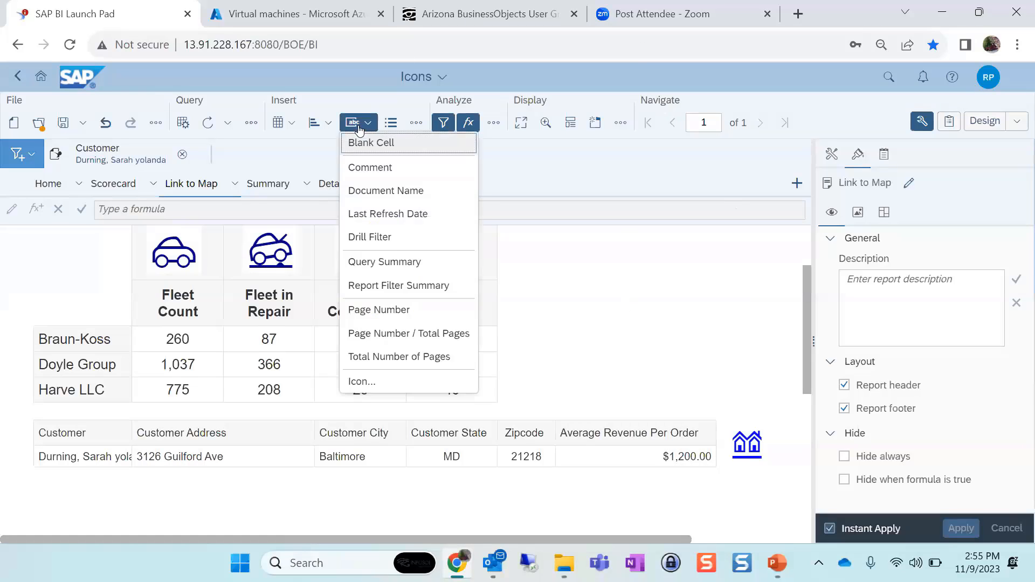
{"action": "left_click", "coordinate": [376, 384]}
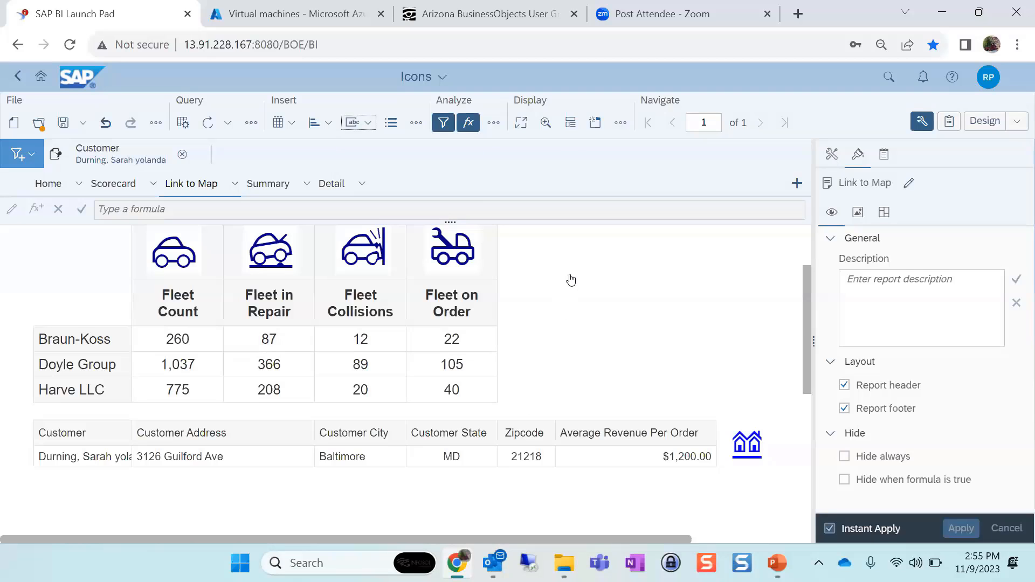
{"action": "left_click", "coordinate": [552, 280]}
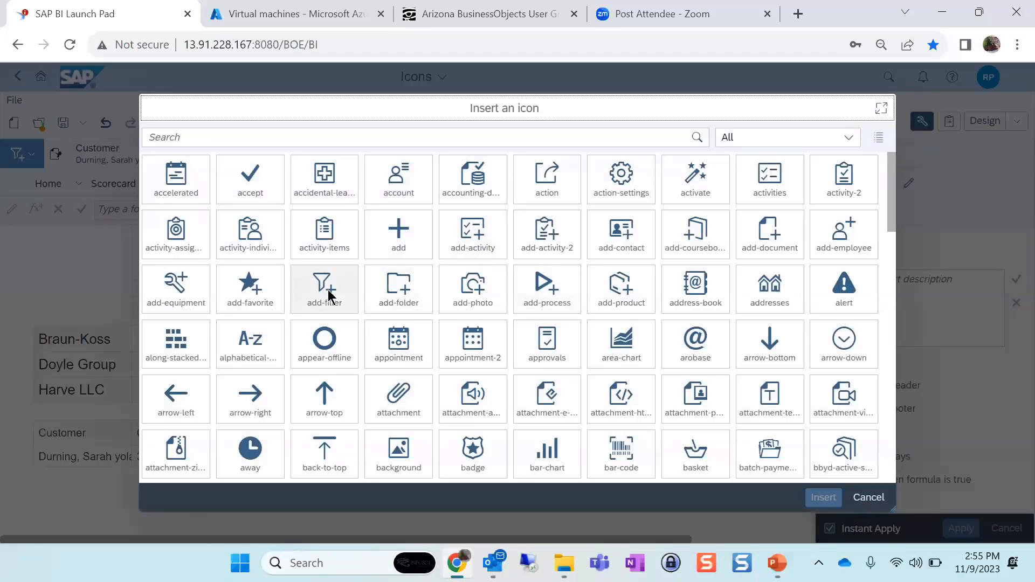
{"action": "left_click", "coordinate": [349, 345]}
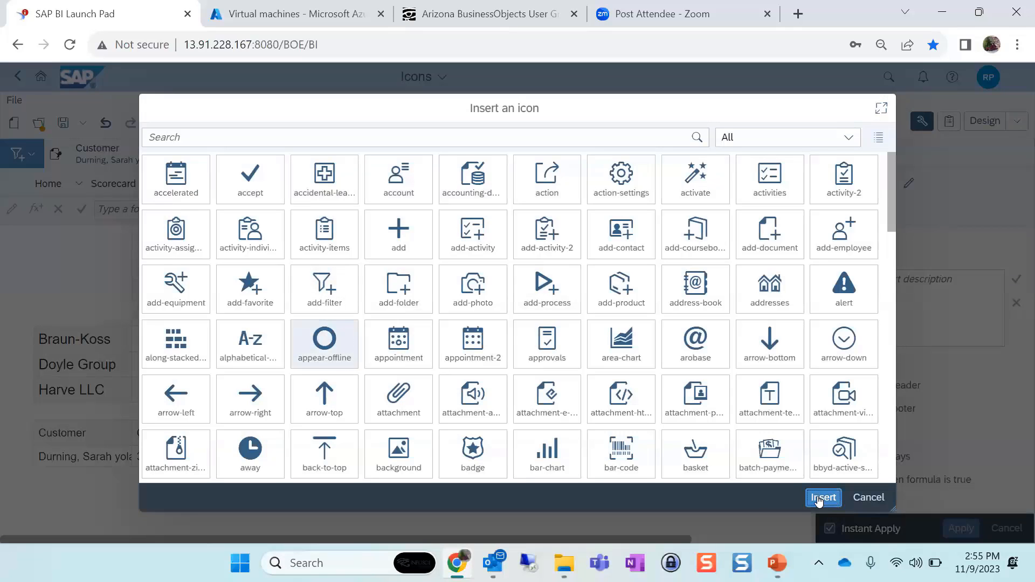
{"action": "left_click", "coordinate": [819, 499]}
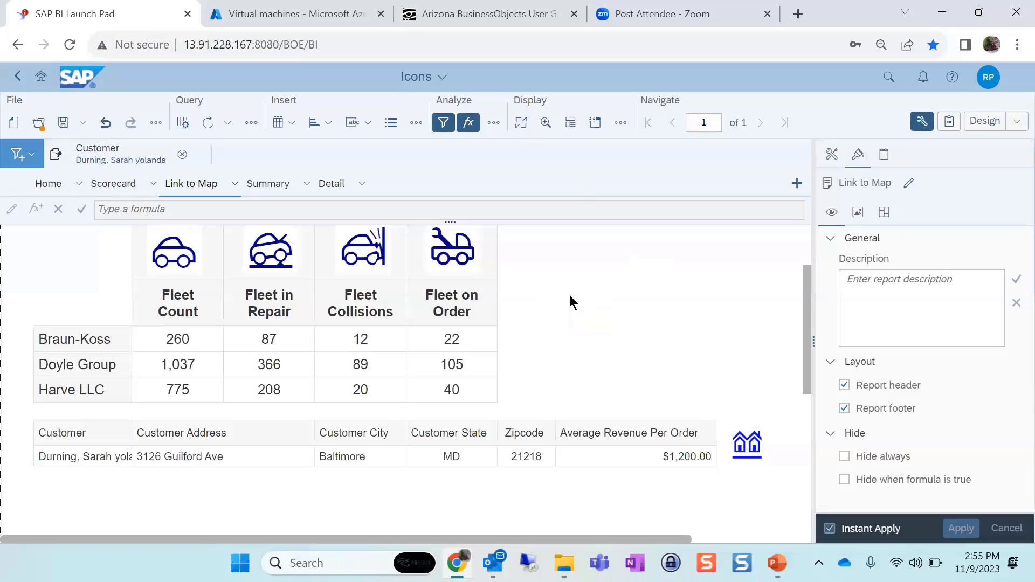
{"action": "left_click", "coordinate": [569, 296]}
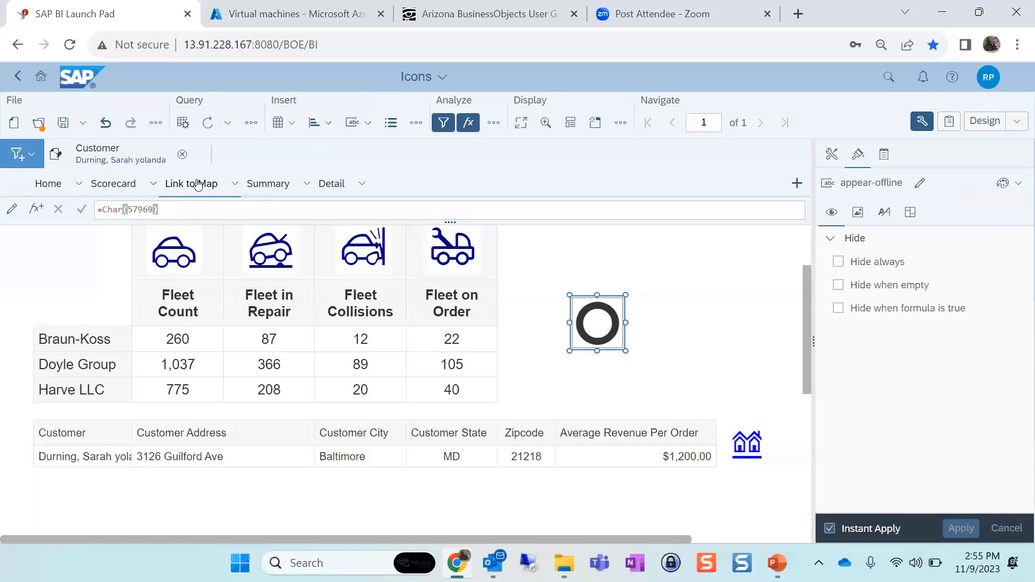
Look up the area-chart icon in the built-in icon library and close the library without inserting it.
{"action": "left_click", "coordinate": [359, 123]}
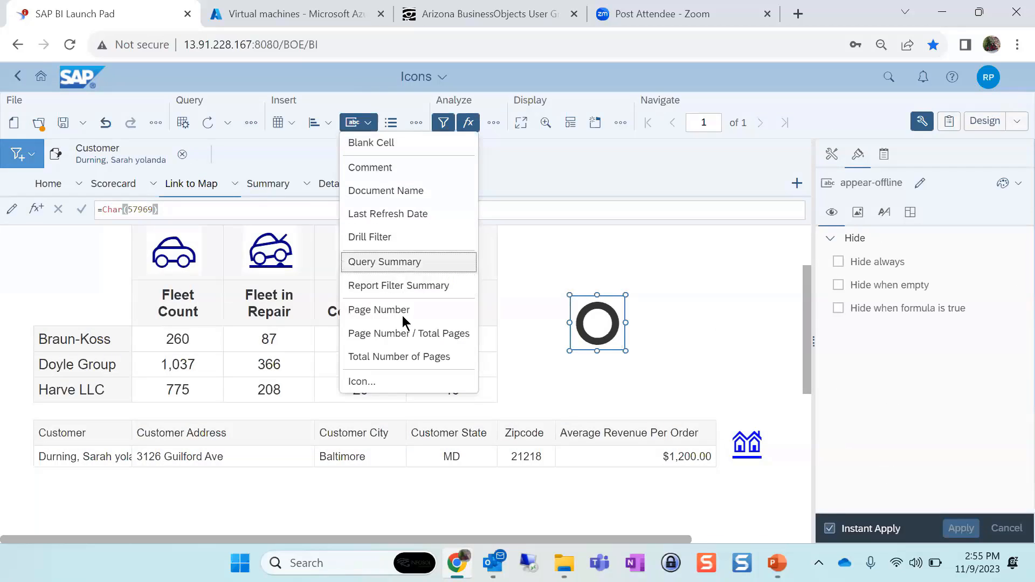
{"action": "left_click", "coordinate": [416, 377]}
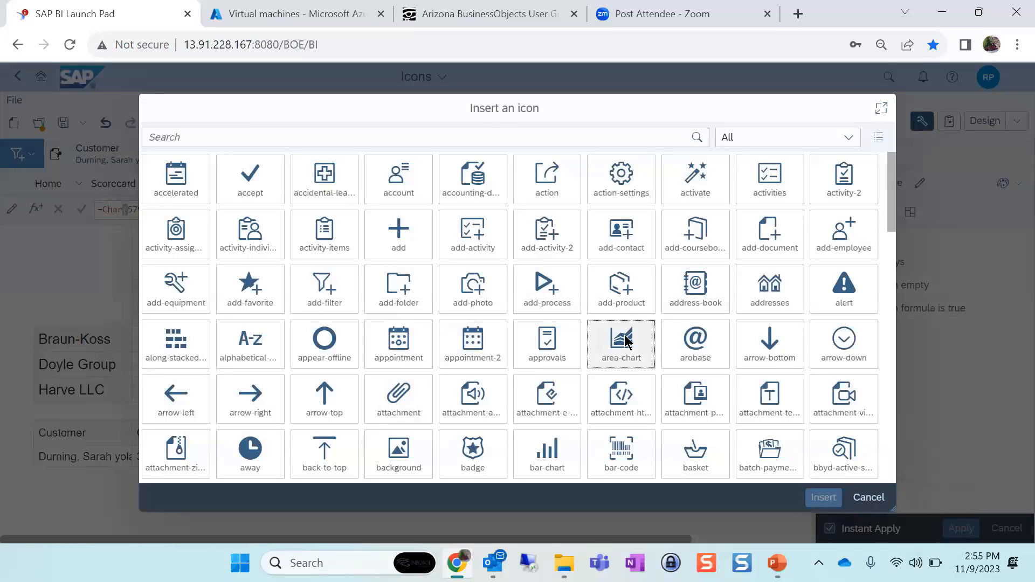
{"action": "left_click", "coordinate": [625, 343]}
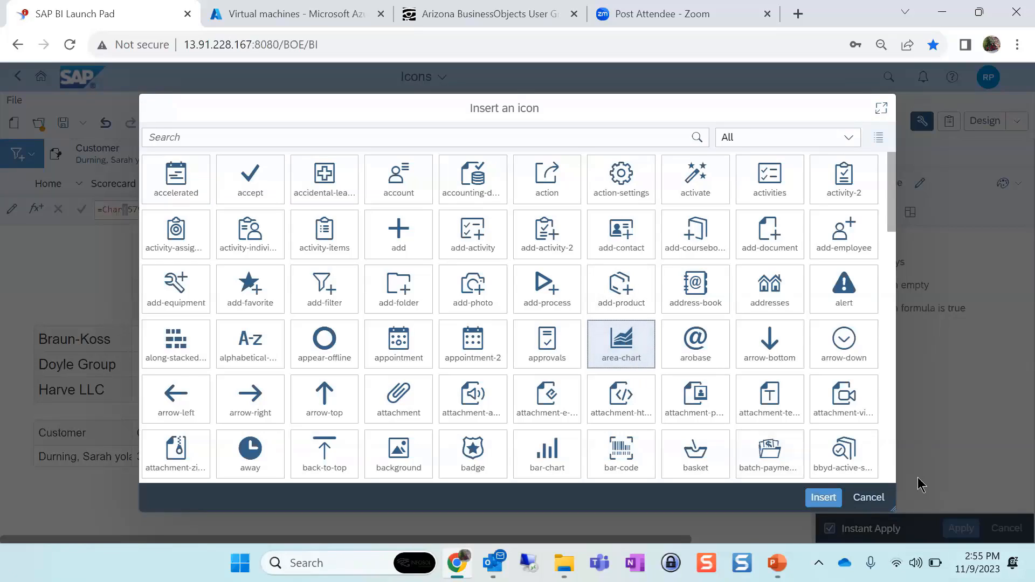
{"action": "left_click", "coordinate": [874, 502]}
{"action": "left_click", "coordinate": [868, 497]}
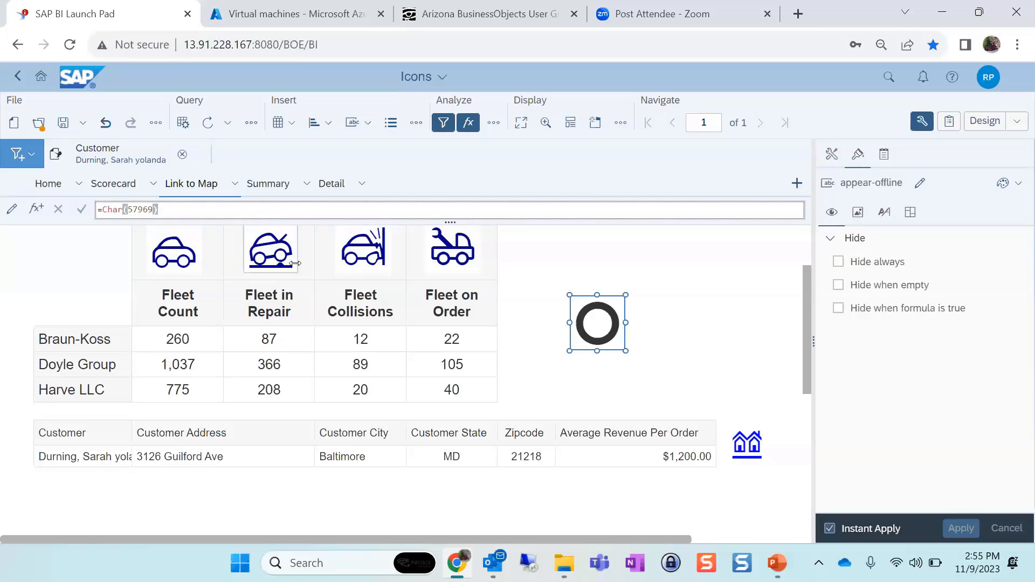
Change the inserted icon's formula to =Char(57969)+Char(57747) and widen its cell to fit both symbols.
{"action": "type", "text": "&"}
{"action": "key", "text": "BackSpace"}
{"action": "type", "text": "+Char("}
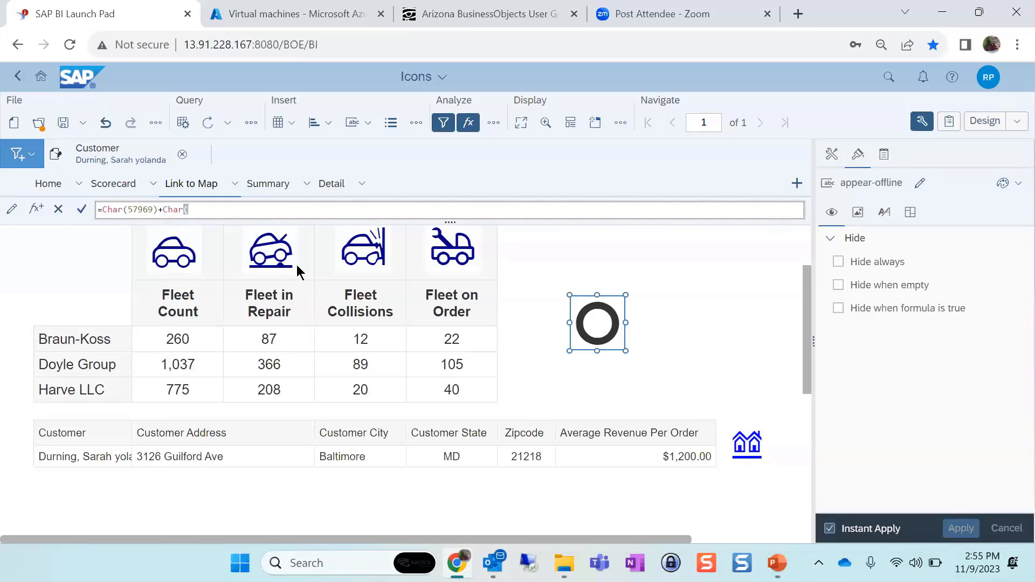
{"action": "type", "text": "57747)"}
{"action": "left_click", "coordinate": [75, 213]}
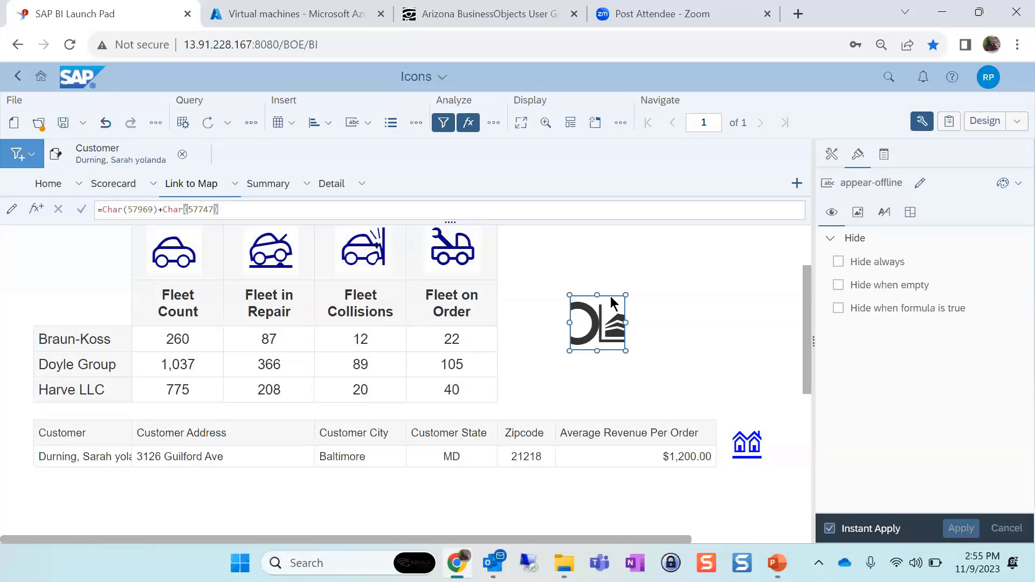
{"action": "left_click_drag", "start_coordinate": [624, 322], "coordinate": [683, 322]}
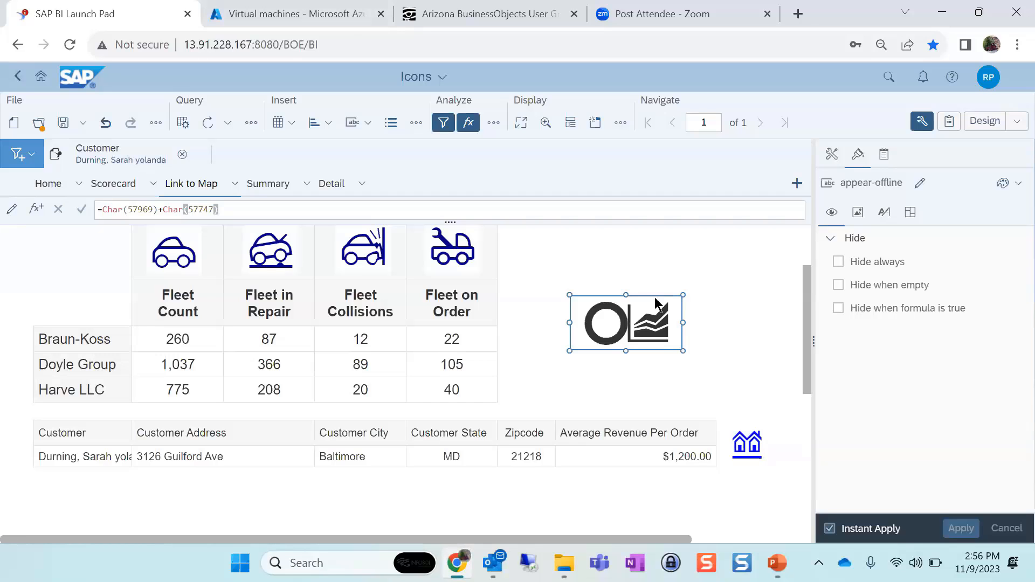
Examine the Summary report's linked table and the Detail report with its Stage and Month of Created Date filters, and return to Summary.
{"action": "left_click", "coordinate": [265, 184]}
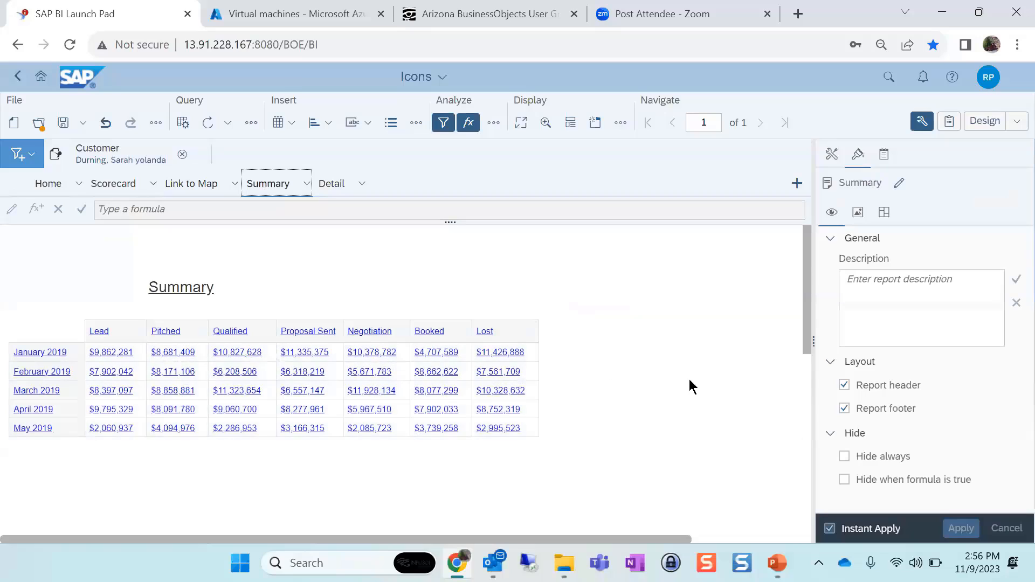
{"action": "scroll", "coordinate": [690, 380], "scroll_direction": "down", "scroll_amount": 1}
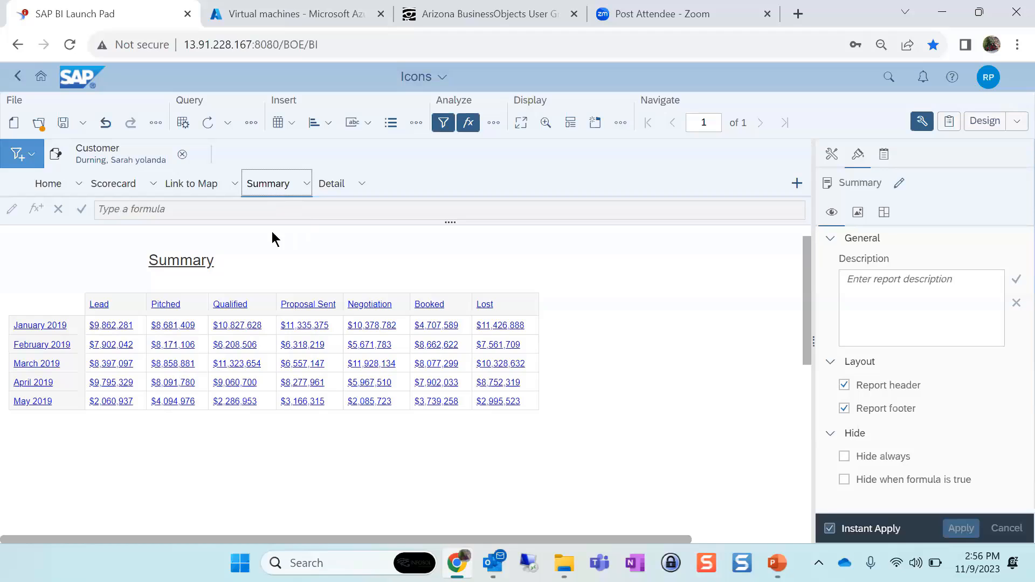
{"action": "left_click", "coordinate": [278, 256]}
{"action": "left_click", "coordinate": [330, 184]}
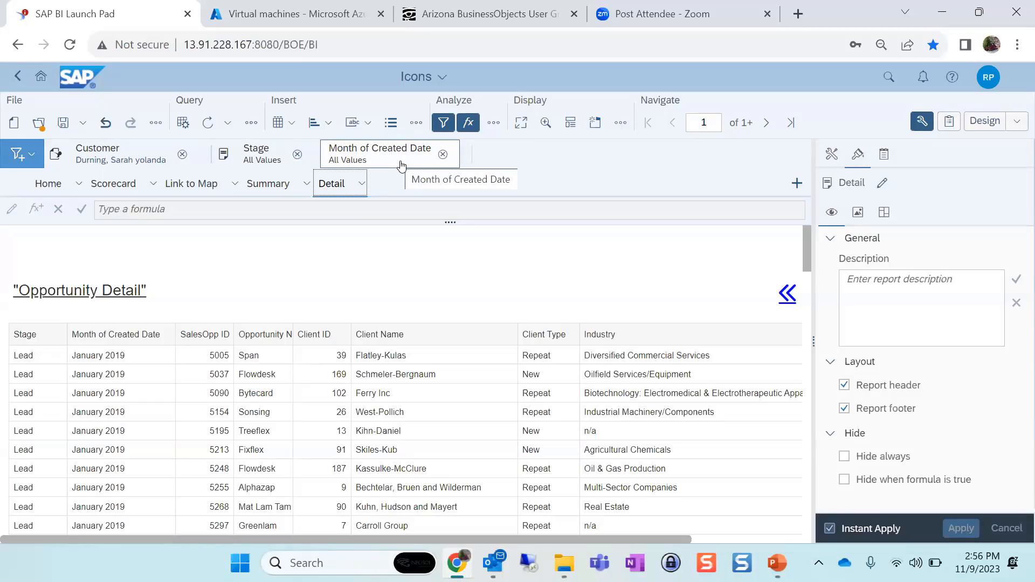
{"action": "left_click", "coordinate": [278, 182]}
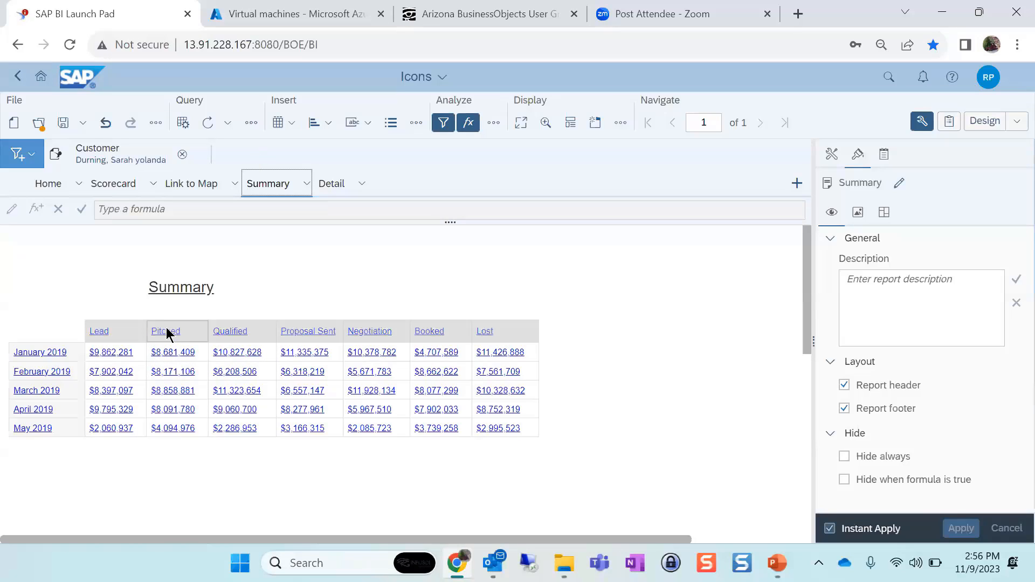
In Reading mode, test the Summary table's Lead link, look through the Opportunity Detail rows, and return with the double-arrow icon.
{"action": "left_click", "coordinate": [984, 121]}
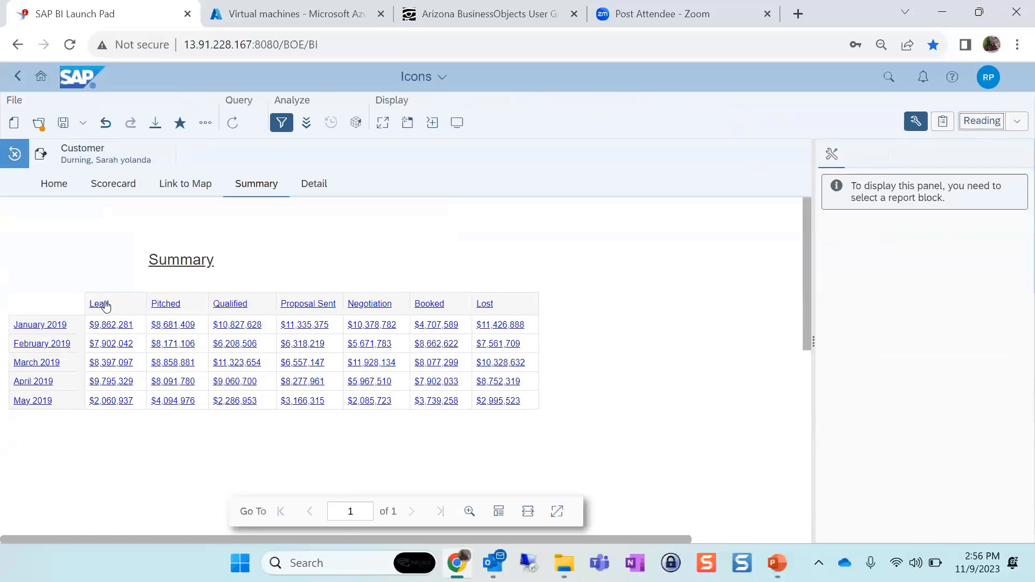
{"action": "left_click", "coordinate": [106, 305]}
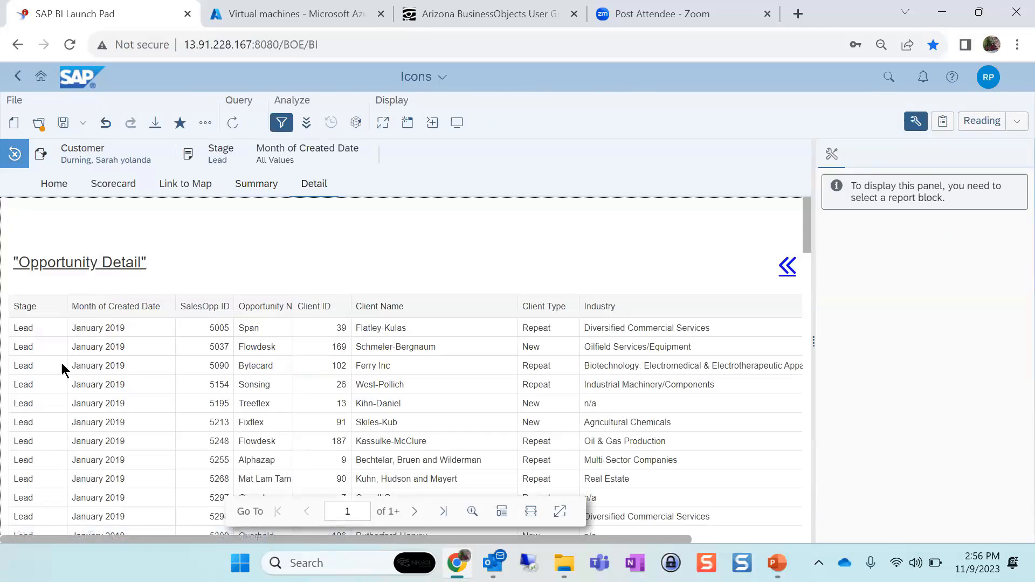
{"action": "scroll", "coordinate": [385, 421], "scroll_direction": "down", "scroll_amount": 3}
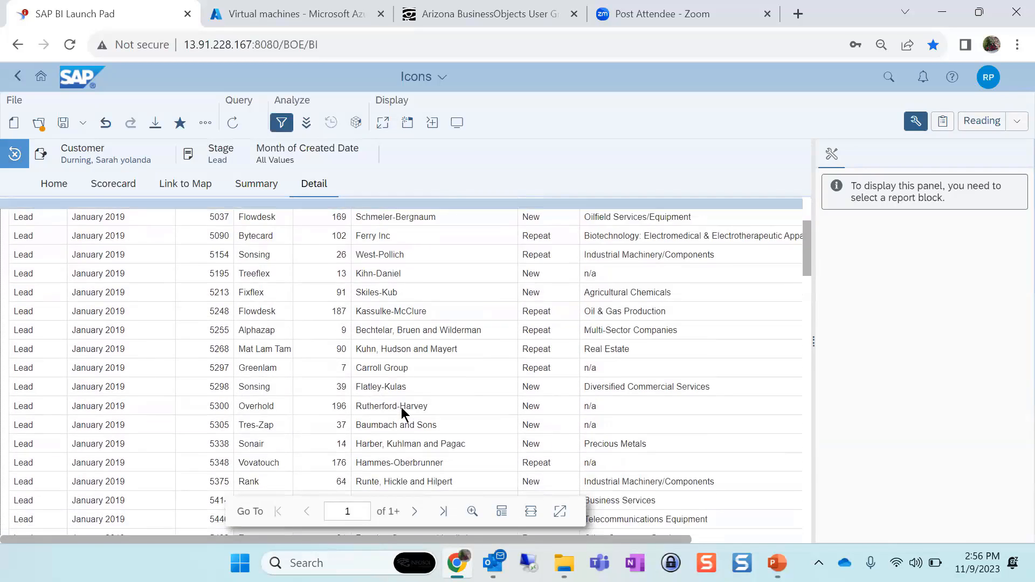
{"action": "scroll", "coordinate": [401, 408], "scroll_direction": "up", "scroll_amount": 3}
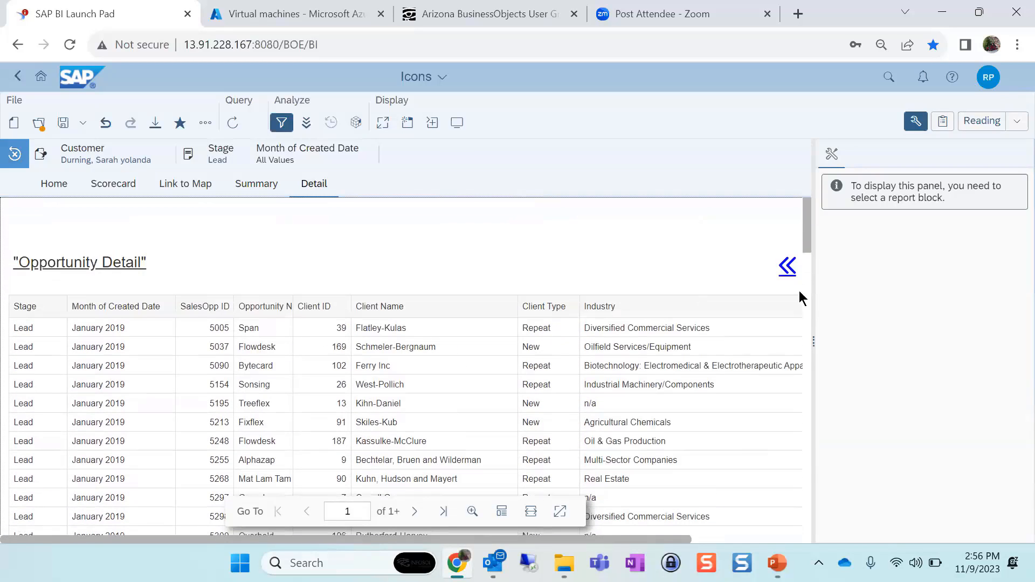
{"action": "left_click", "coordinate": [786, 266]}
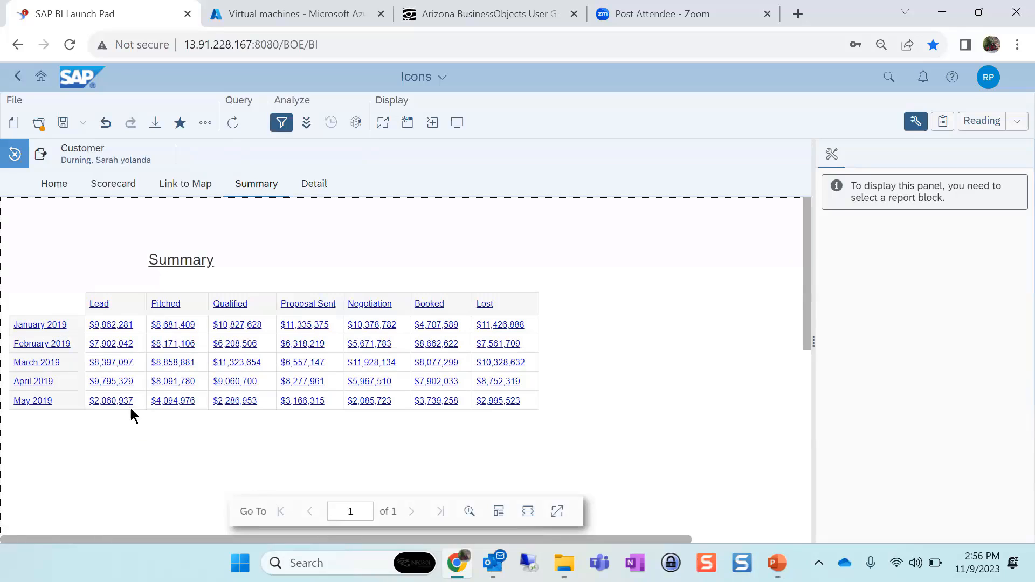
Test the Summary links for Qualified, Booked in April 2019 and Booked in March 2019, using the double-arrow icon to return between them.
{"action": "left_click", "coordinate": [235, 304]}
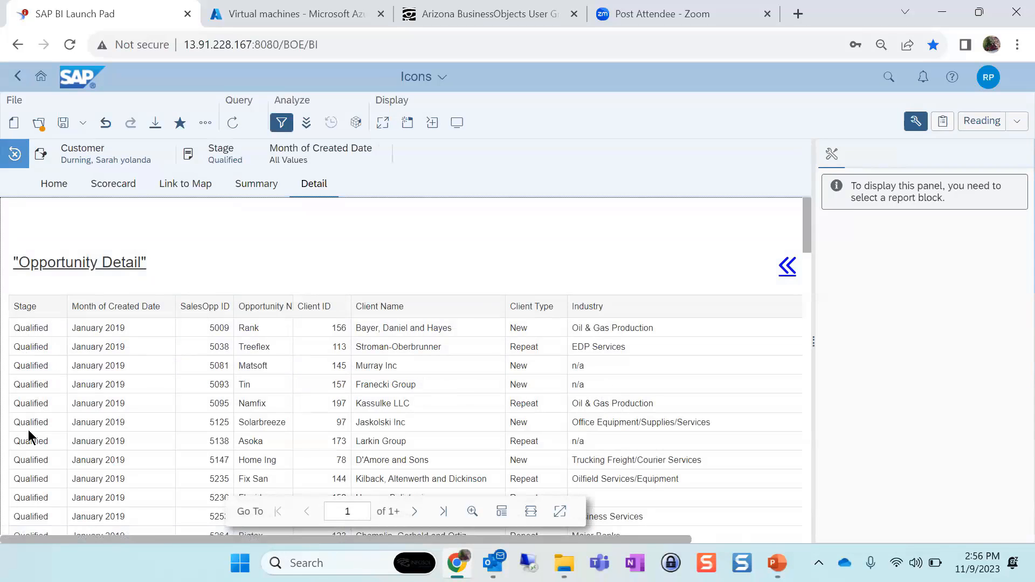
{"action": "left_click", "coordinate": [786, 267]}
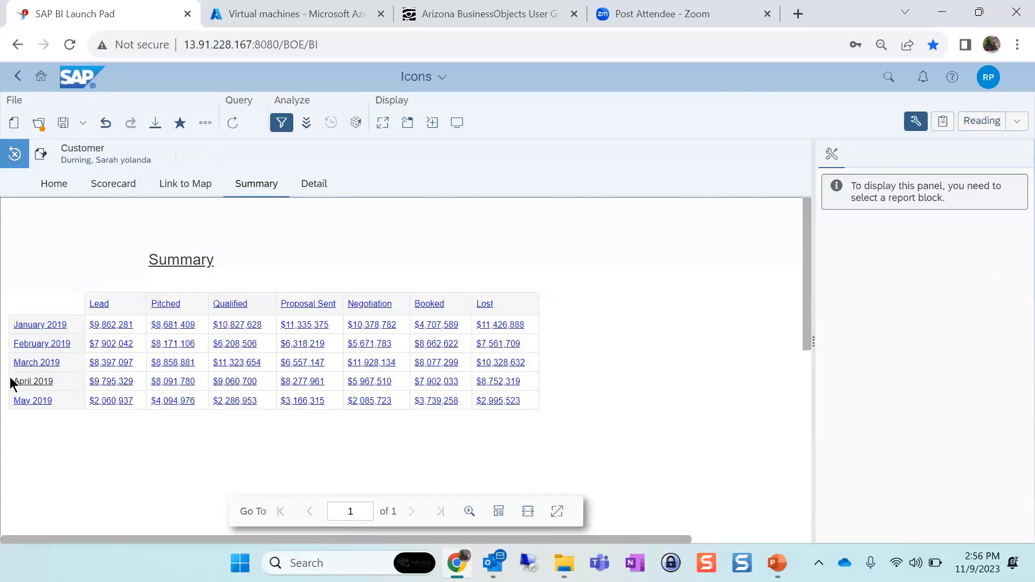
{"action": "left_click", "coordinate": [434, 383]}
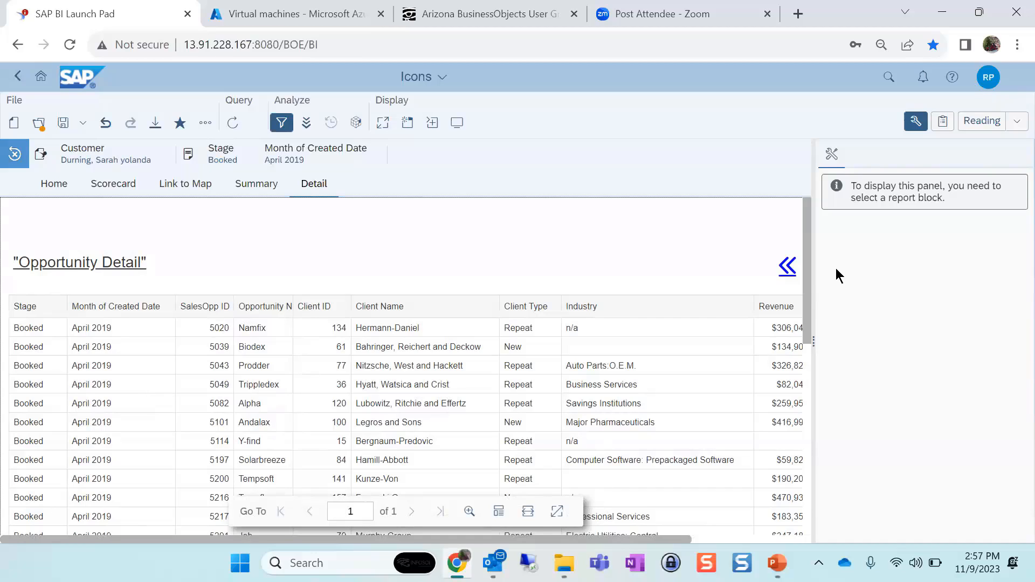
{"action": "left_click", "coordinate": [792, 266]}
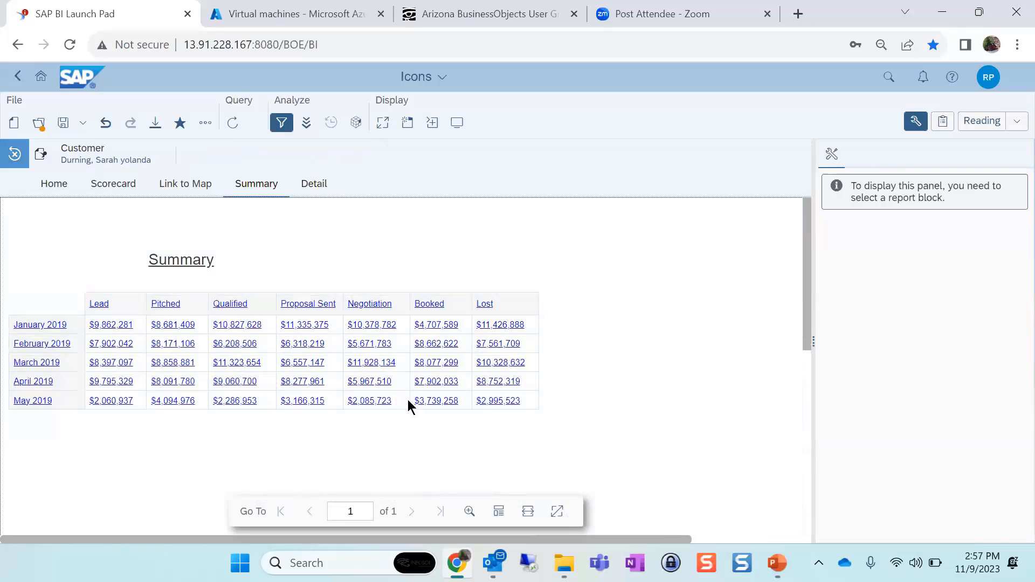
{"action": "left_click", "coordinate": [443, 361]}
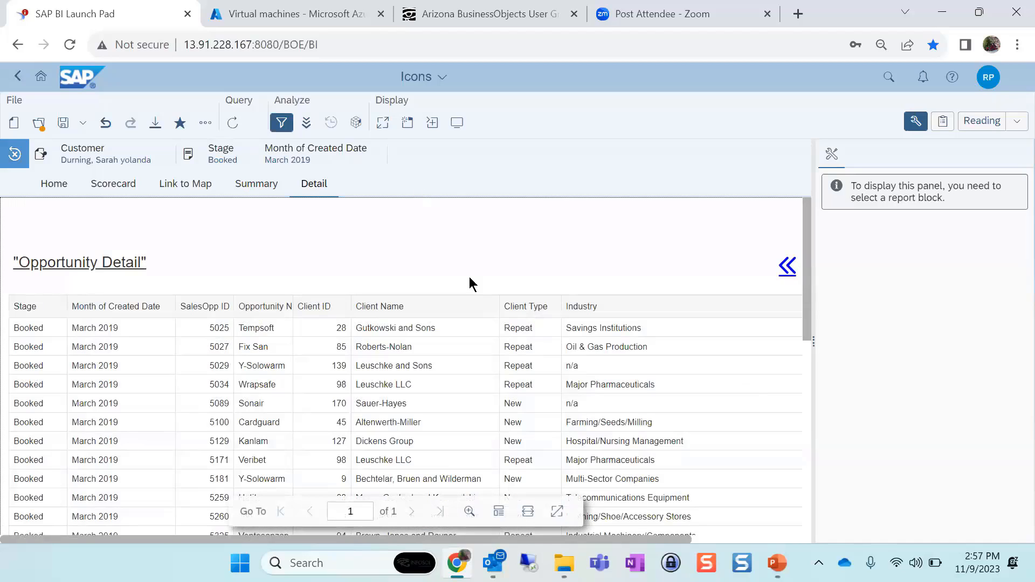
Go to the Home report and open the linked Opportunities Analysis document from its dashboard image.
{"action": "left_click", "coordinate": [51, 183]}
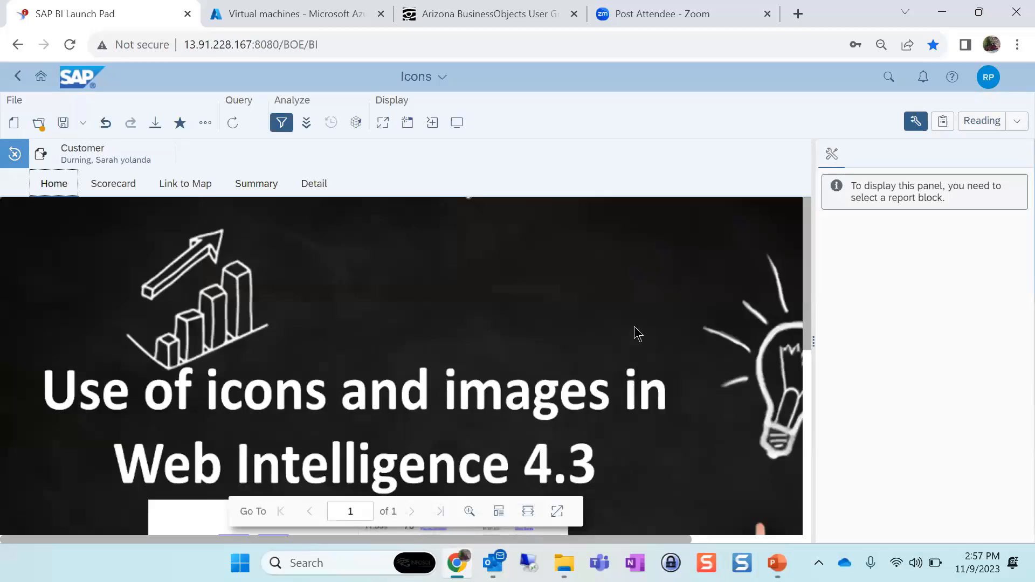
{"action": "scroll", "coordinate": [708, 294], "scroll_direction": "down", "scroll_amount": 4}
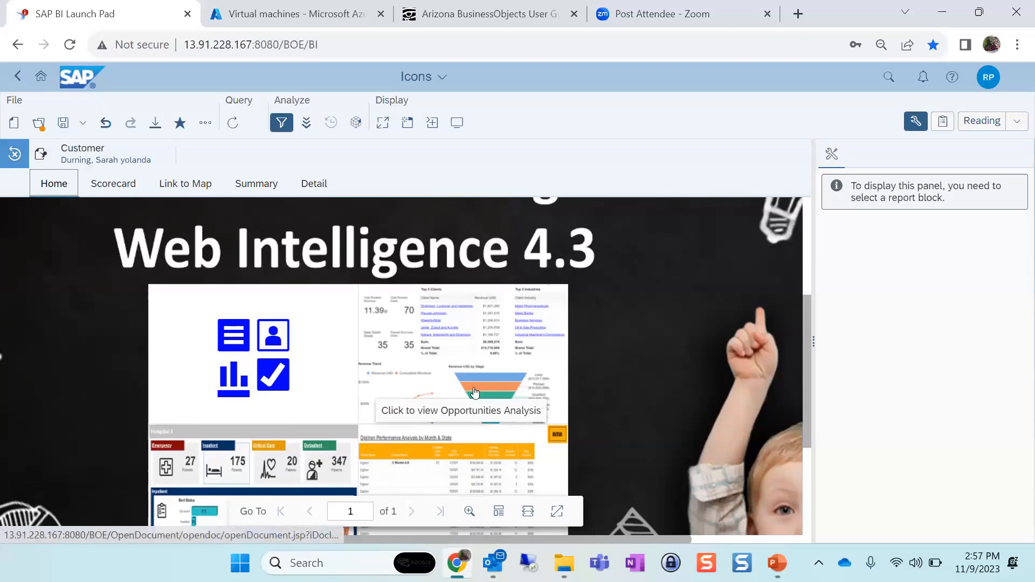
{"action": "left_click", "coordinate": [485, 378]}
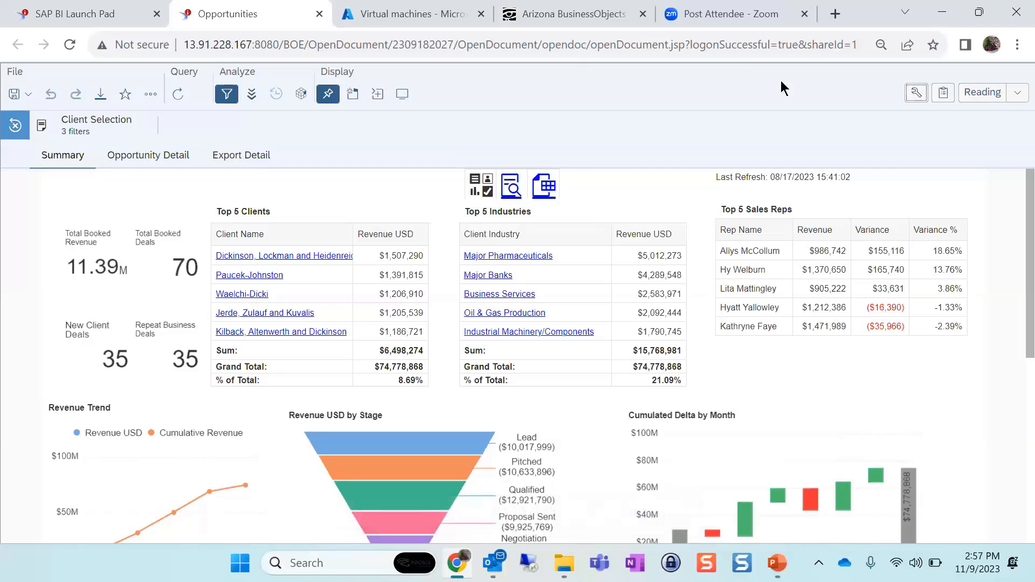
Test the icon navigation between the Summary, Export Detail and Opportunity Detail reports, and examine Opportunity Detail down to the CA section.
{"action": "left_click", "coordinate": [510, 189]}
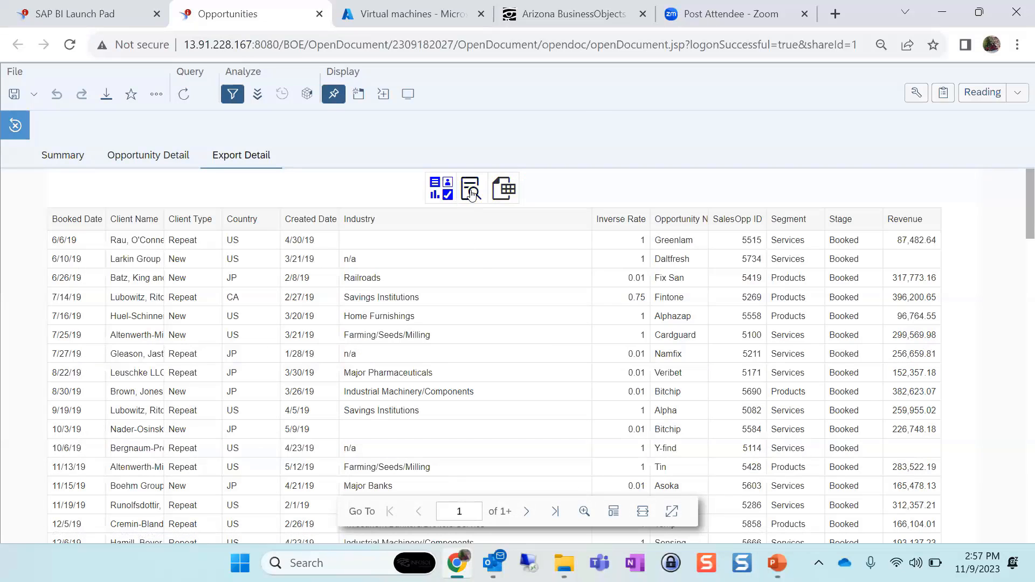
{"action": "left_click", "coordinate": [471, 194]}
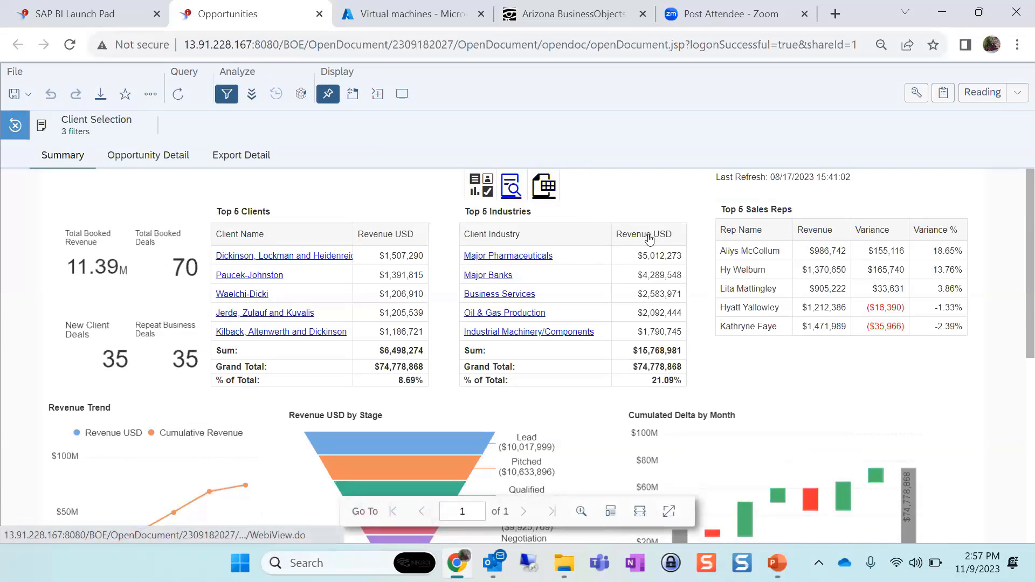
{"action": "left_click", "coordinate": [543, 186]}
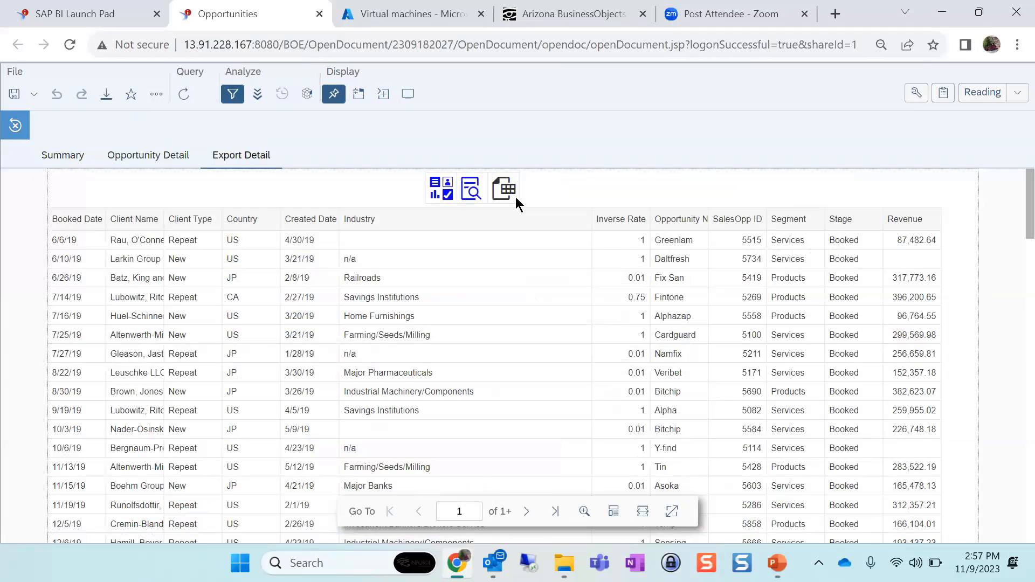
{"action": "left_click", "coordinate": [470, 188]}
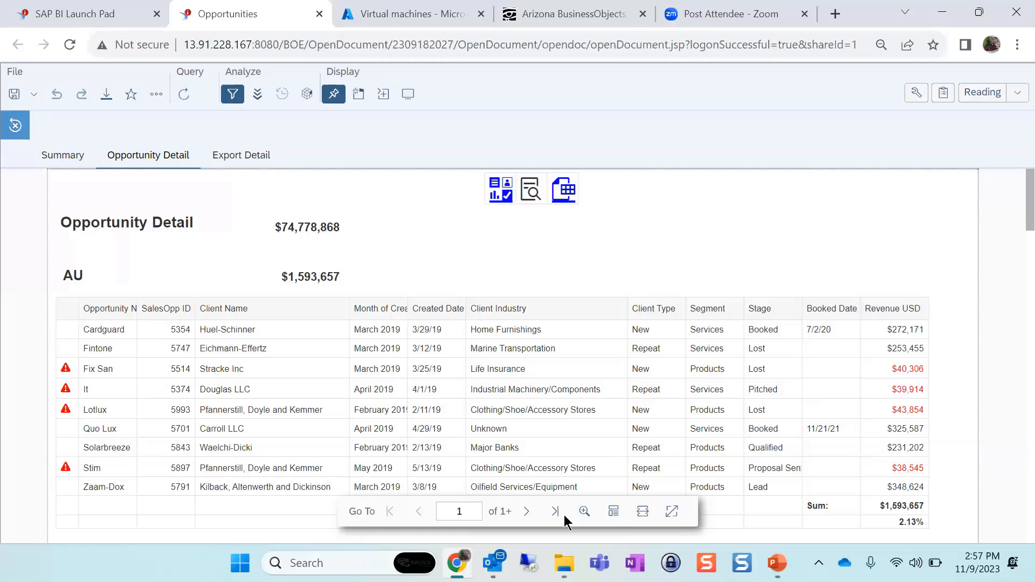
{"action": "scroll", "coordinate": [95, 377], "scroll_direction": "down", "scroll_amount": 3}
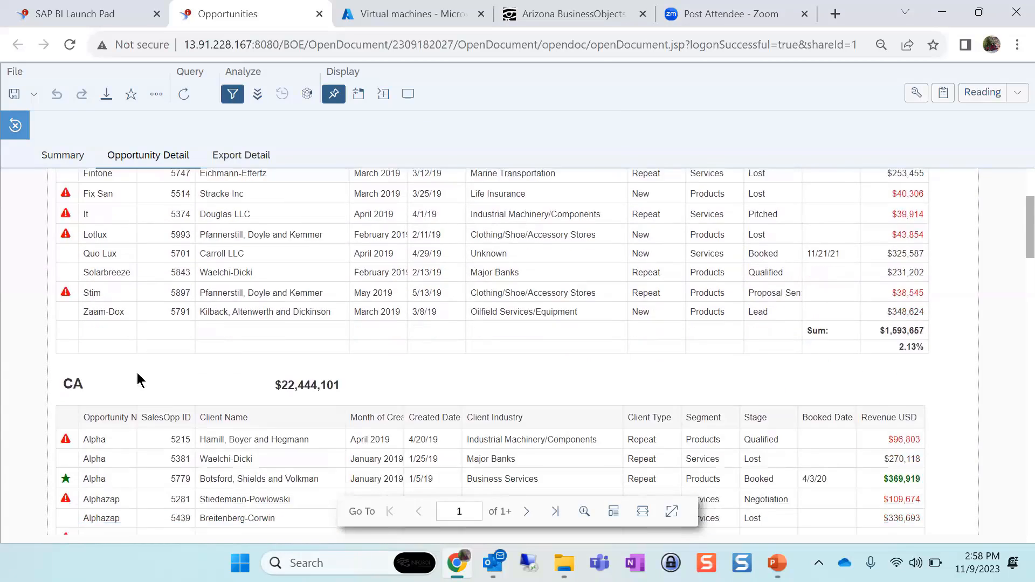
Look through the warning and star icons in Opportunity Detail's CA section, and close the Opportunities document.
{"action": "scroll", "coordinate": [138, 372], "scroll_direction": "down", "scroll_amount": 4}
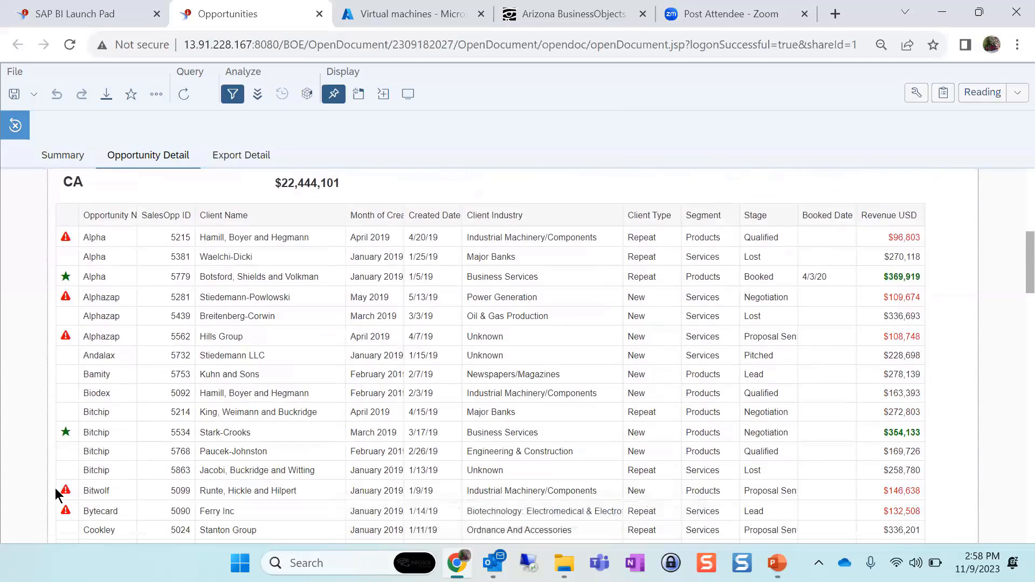
{"action": "scroll", "coordinate": [56, 493], "scroll_direction": "down", "scroll_amount": 2}
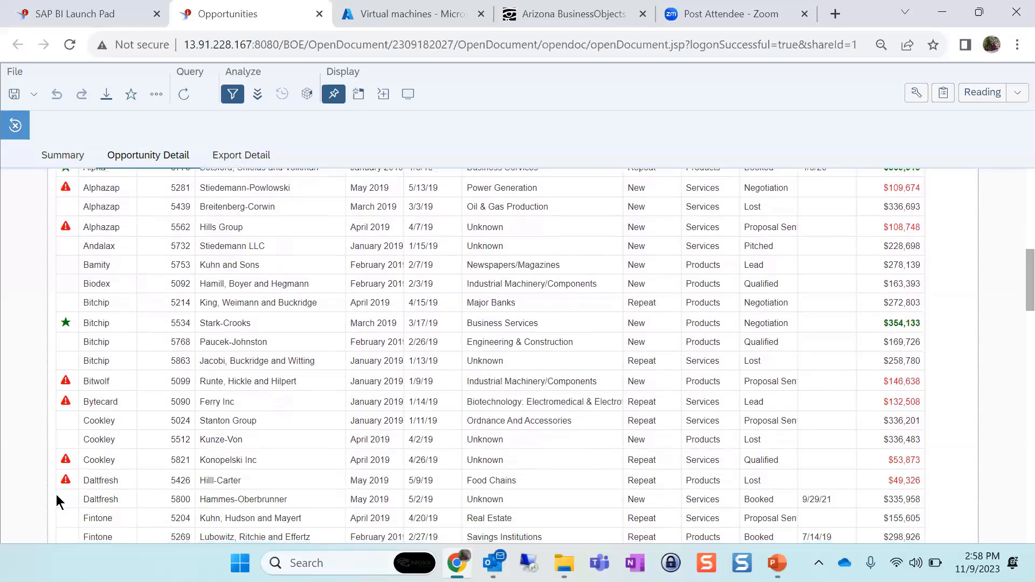
{"action": "scroll", "coordinate": [56, 494], "scroll_direction": "down", "scroll_amount": 2}
{"action": "scroll", "coordinate": [58, 493], "scroll_direction": "up", "scroll_amount": 2}
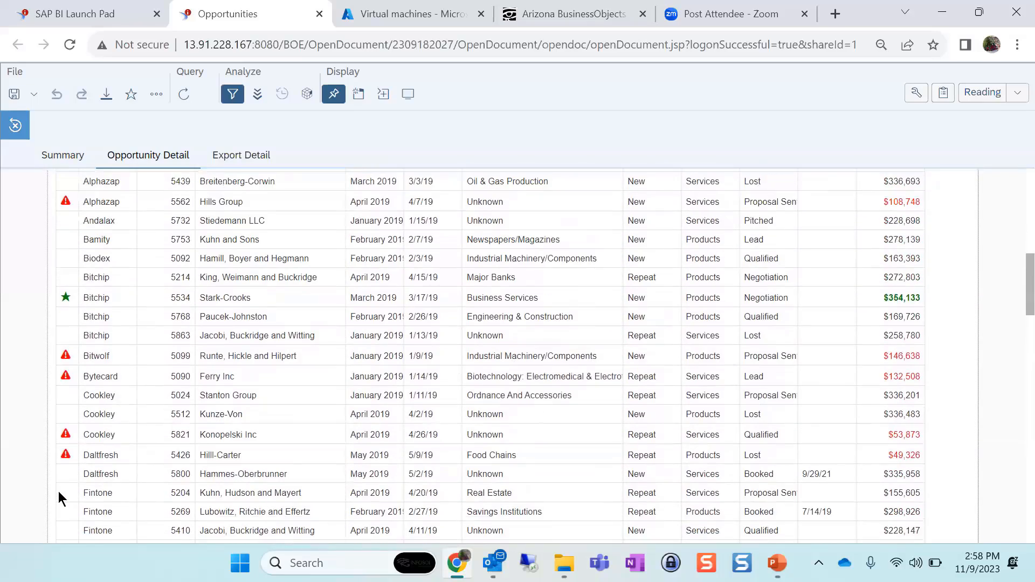
{"action": "scroll", "coordinate": [58, 493], "scroll_direction": "up", "scroll_amount": 4}
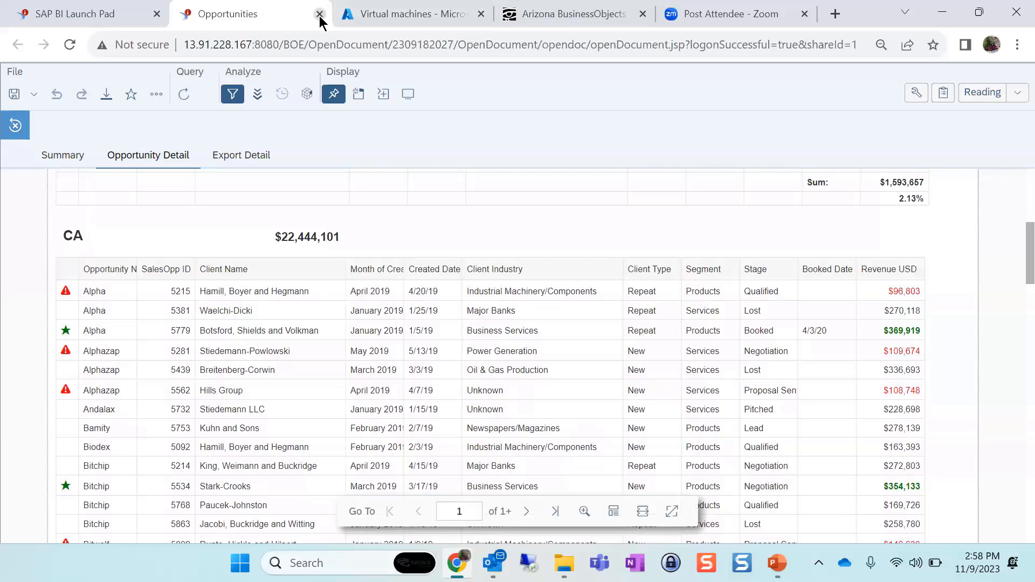
{"action": "key", "text": "ctrl+w"}
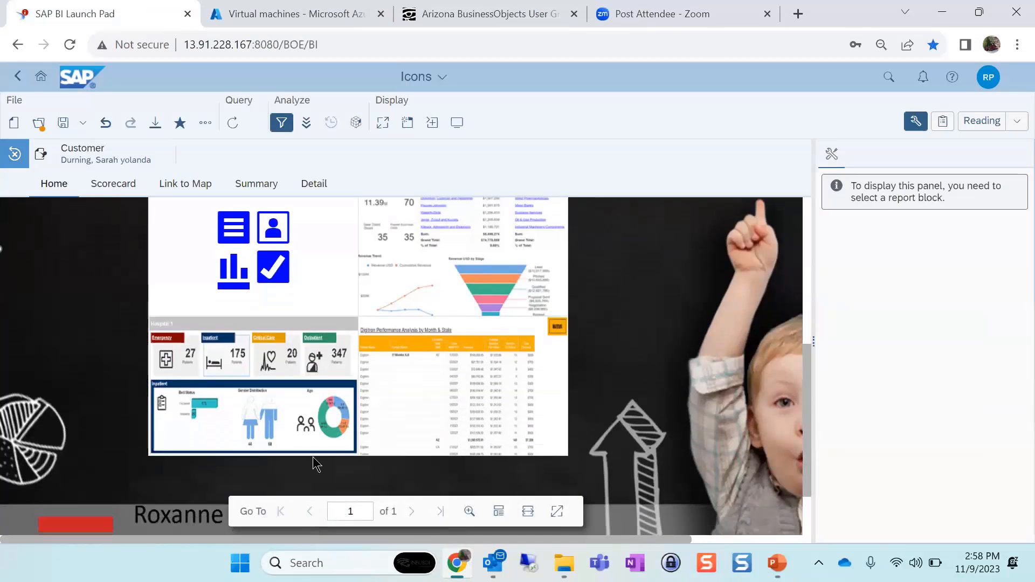
Open the linked hospital dashboard from its image on the Home report, and filter its details first on Inpatient and finally on Outpatient.
{"action": "left_click", "coordinate": [220, 427]}
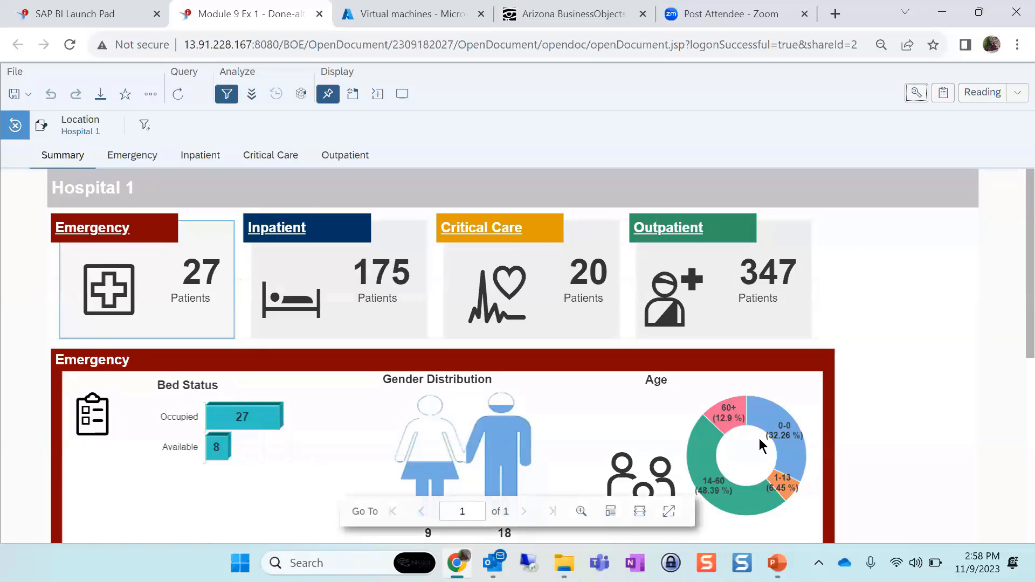
{"action": "scroll", "coordinate": [609, 431], "scroll_direction": "down", "scroll_amount": 1}
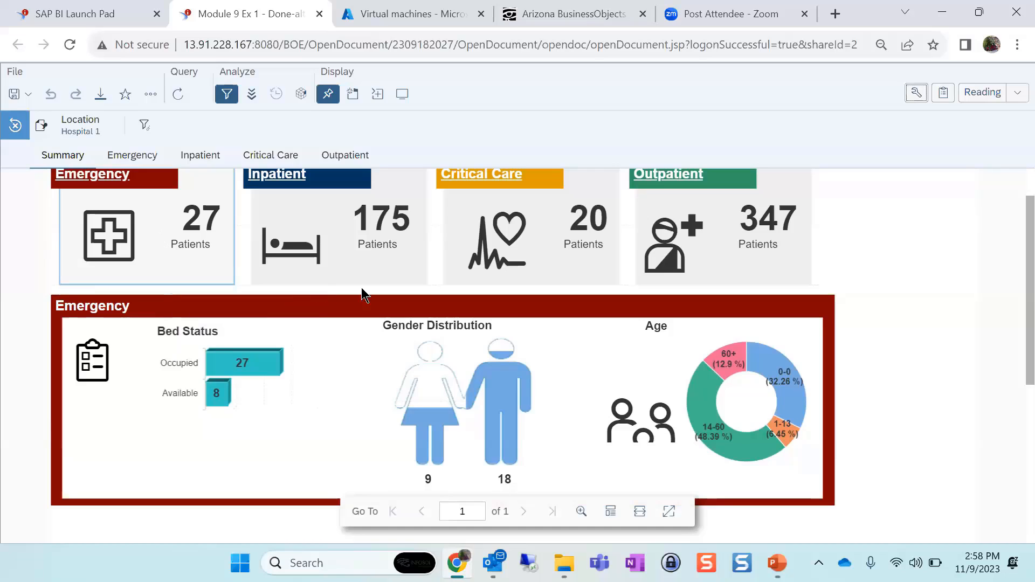
{"action": "left_click", "coordinate": [381, 265]}
{"action": "left_click", "coordinate": [451, 342]}
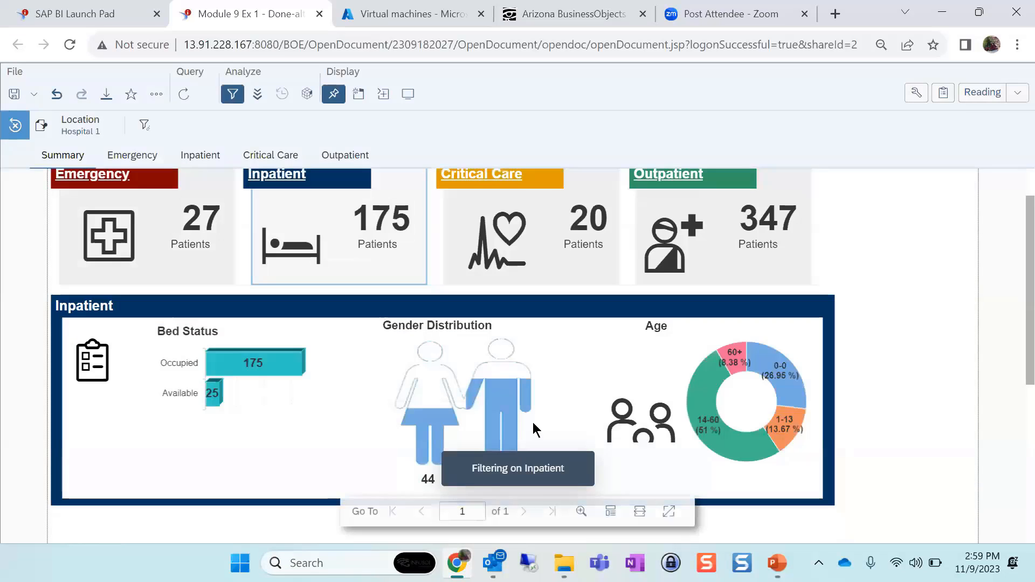
{"action": "left_click", "coordinate": [752, 267]}
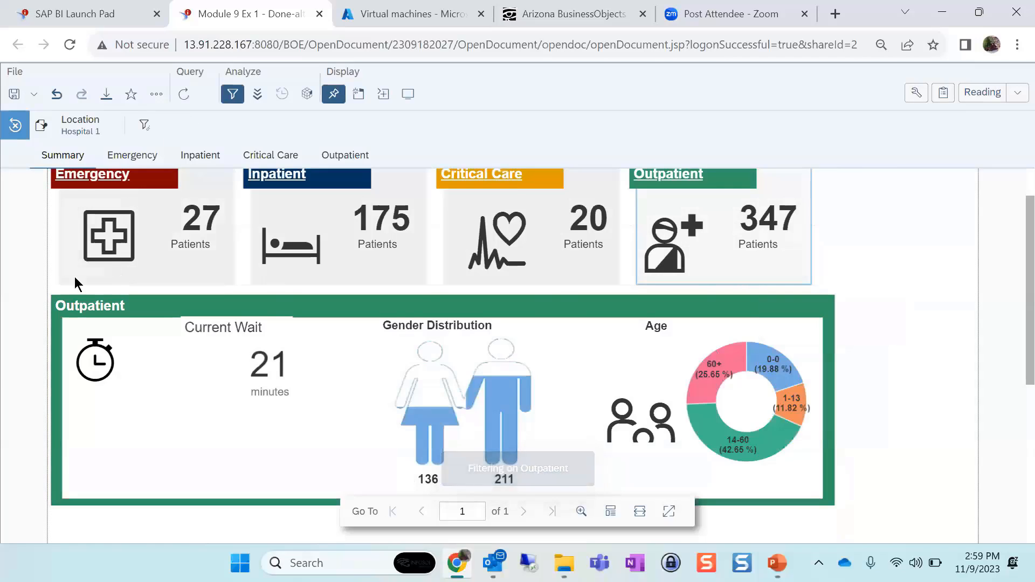
Set the hospital dashboard's Location input control to Overall and view the Outpatient details.
{"action": "scroll", "coordinate": [151, 267], "scroll_direction": "up", "scroll_amount": 1}
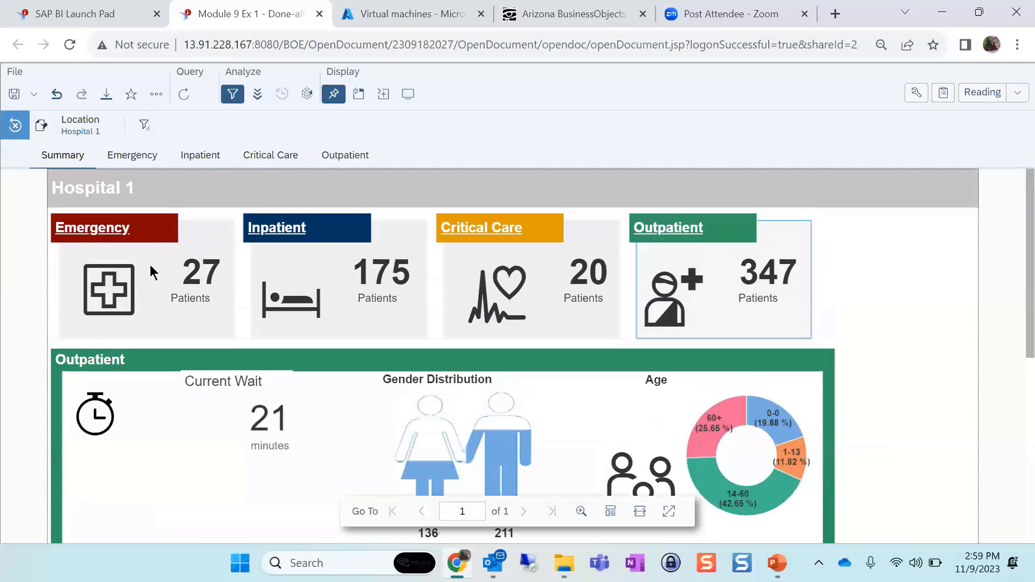
{"action": "left_click", "coordinate": [80, 126]}
{"action": "left_click", "coordinate": [104, 179]}
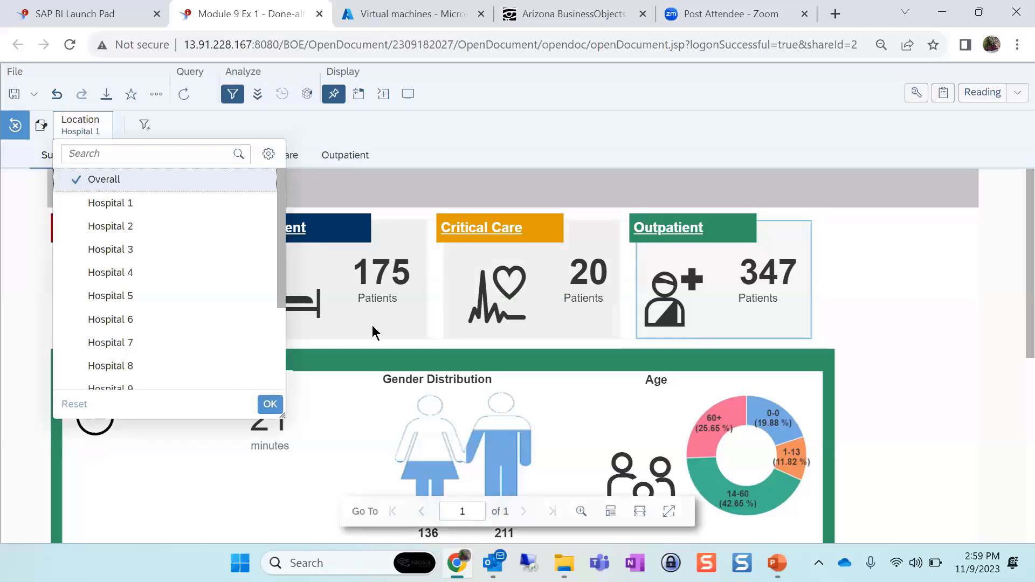
{"action": "left_click", "coordinate": [270, 404]}
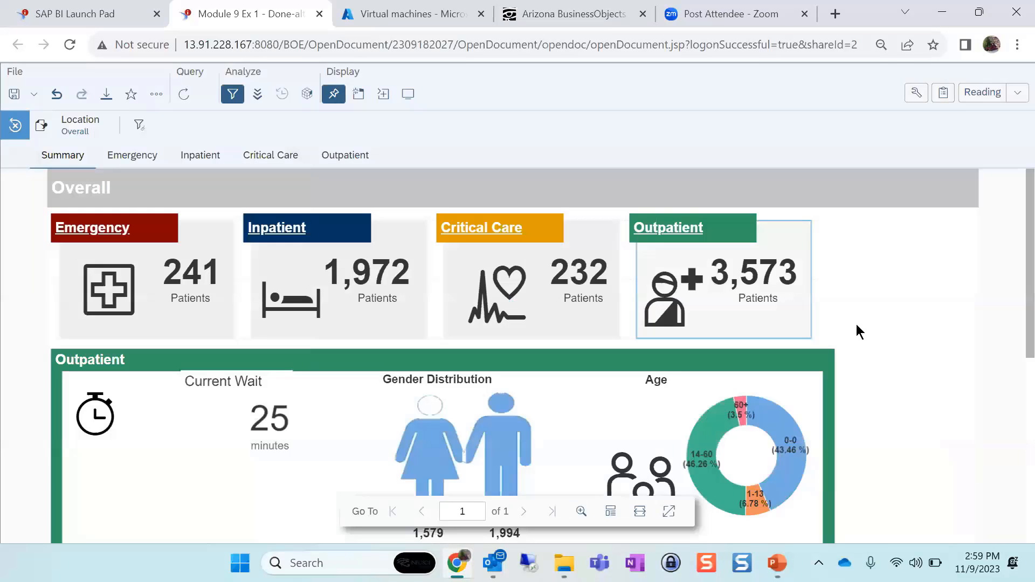
{"action": "scroll", "coordinate": [555, 400], "scroll_direction": "down", "scroll_amount": 1}
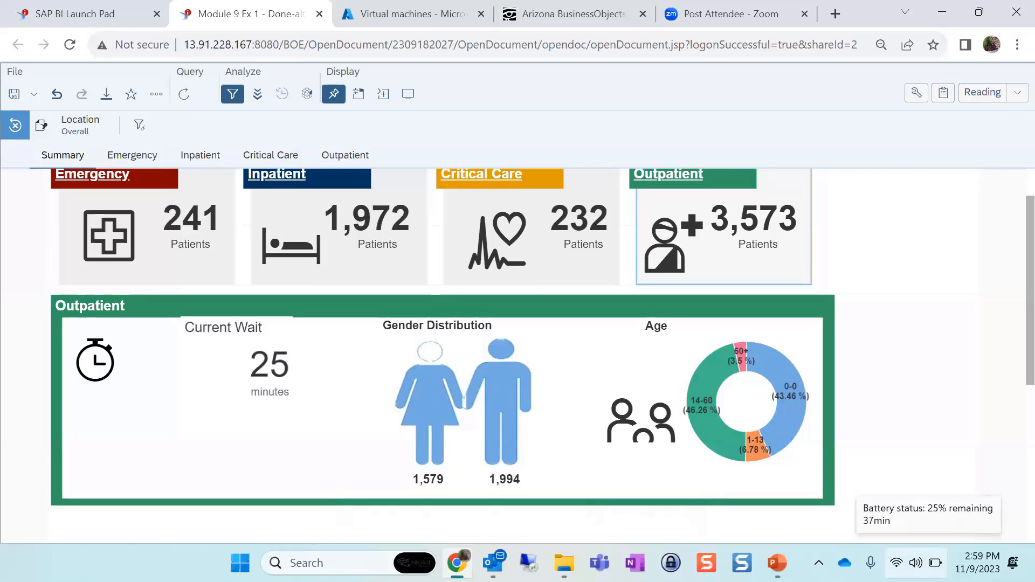
In Design mode, move the Gender Distribution silhouette image off the bars beneath it, and put it back over them.
{"action": "left_click", "coordinate": [982, 93]}
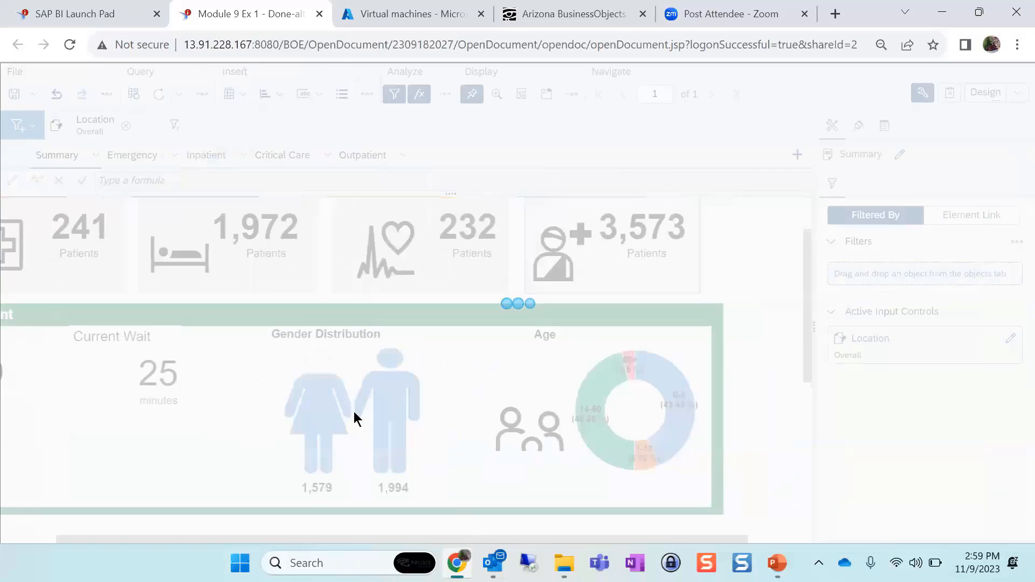
{"action": "left_click", "coordinate": [361, 404]}
{"action": "left_click_drag", "start_coordinate": [489, 408], "coordinate": [507, 408]}
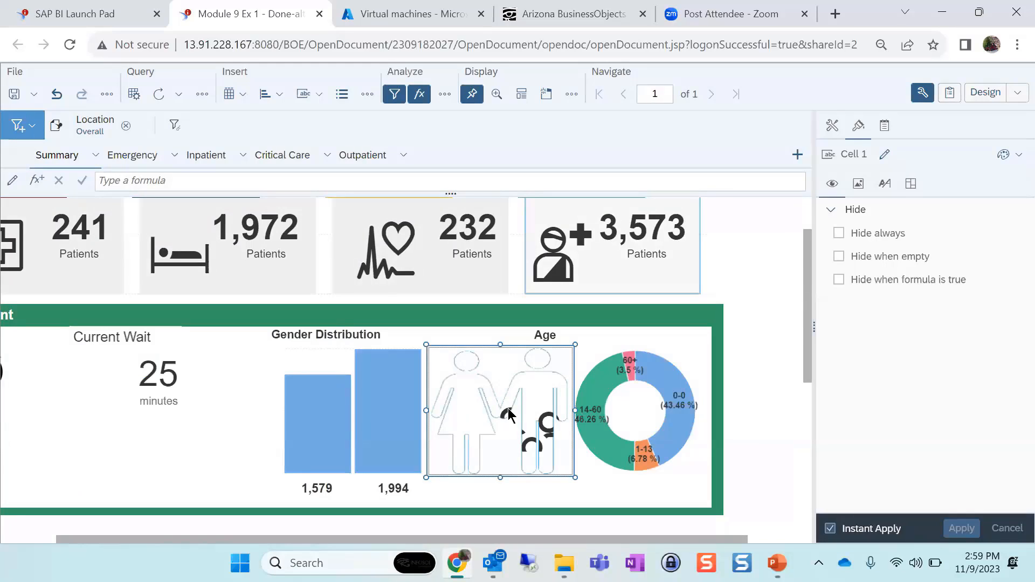
{"action": "left_click_drag", "start_coordinate": [478, 419], "coordinate": [607, 419]}
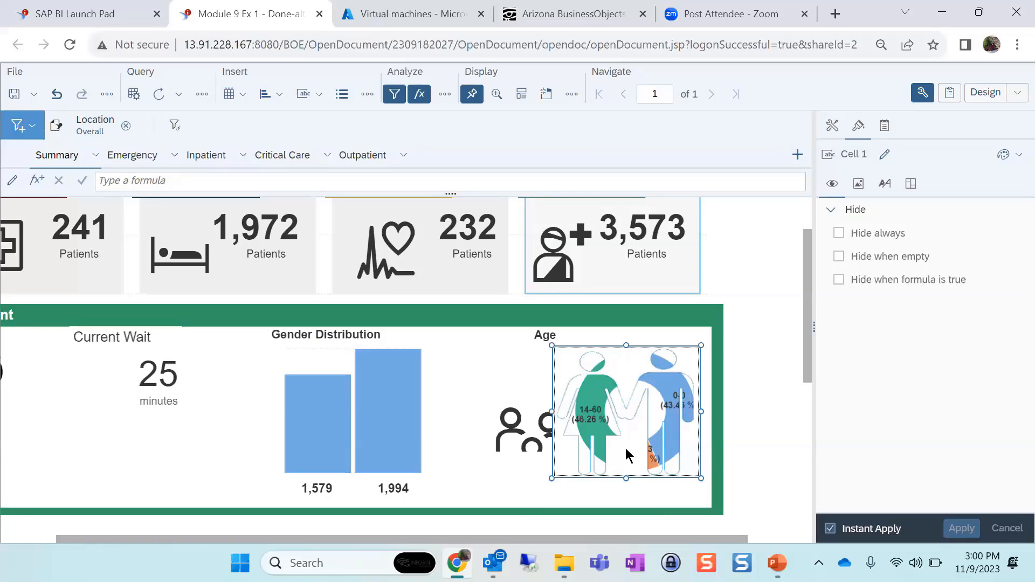
{"action": "left_click", "coordinate": [353, 450]}
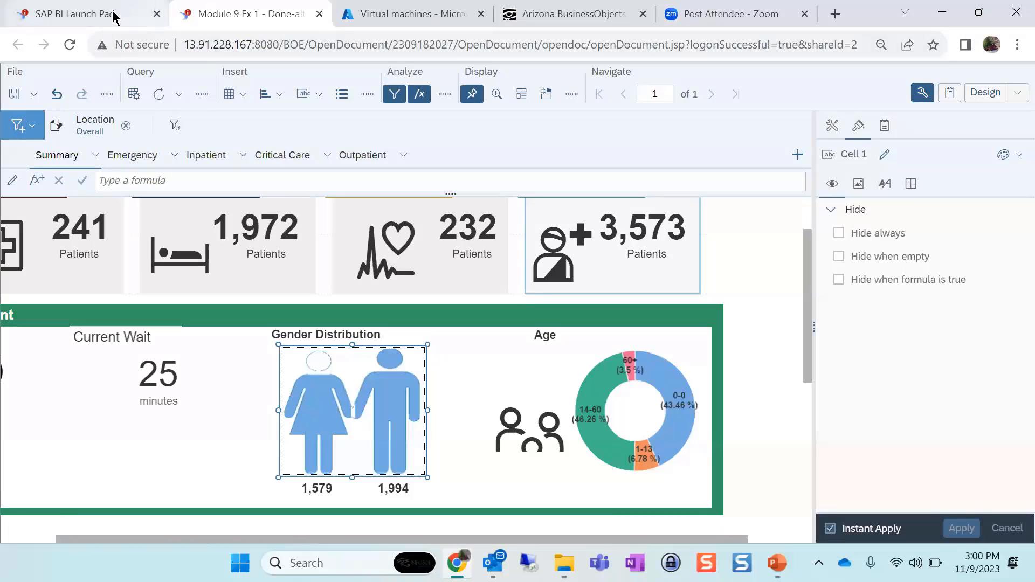
Return to the Icons document's Home report and switch it to Design mode.
{"action": "left_click", "coordinate": [134, 14]}
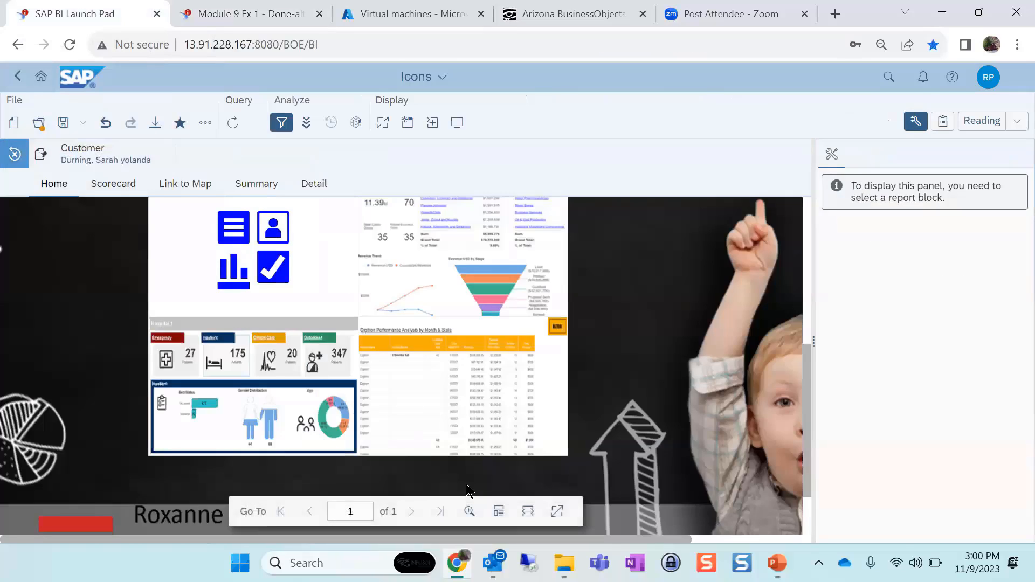
{"action": "scroll", "coordinate": [469, 473], "scroll_direction": "up", "scroll_amount": 1}
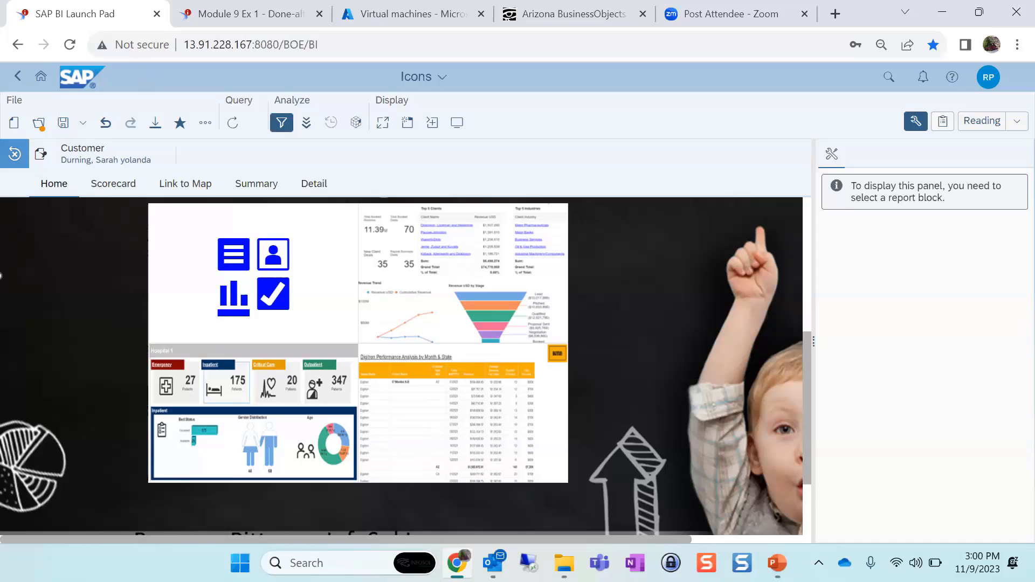
{"action": "scroll", "coordinate": [712, 399], "scroll_direction": "up", "scroll_amount": 1}
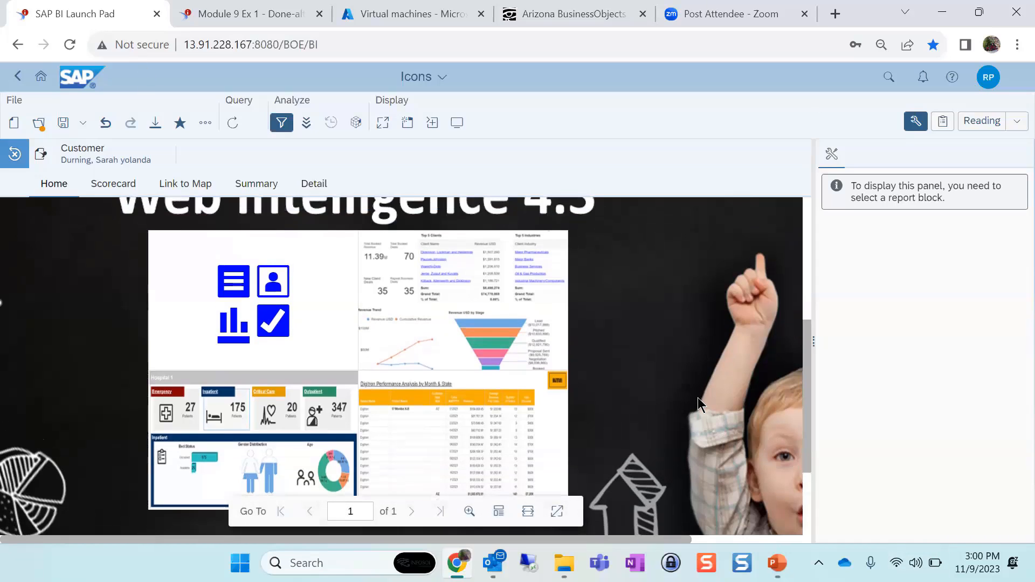
{"action": "left_click", "coordinate": [988, 128]}
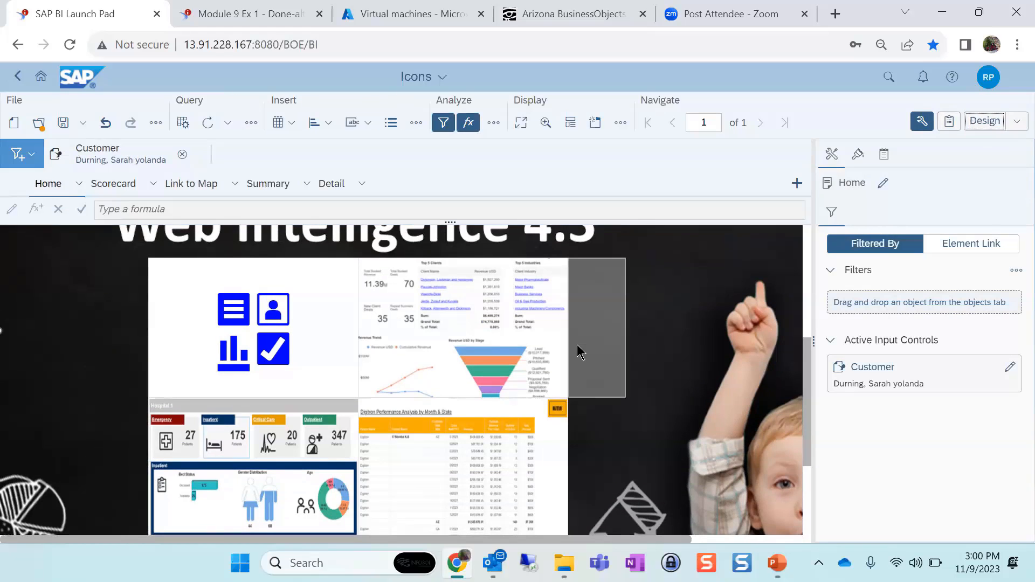
Select the blank table cell beside the upper dashboard image and enlarge the formula area to examine its full button style code.
{"action": "left_click", "coordinate": [594, 342]}
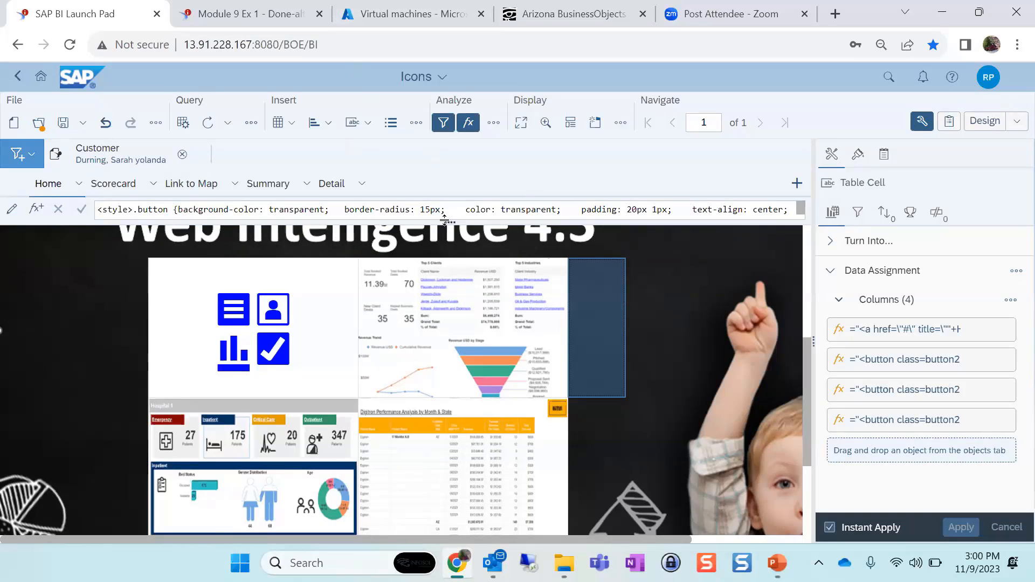
{"action": "left_click", "coordinate": [507, 288]}
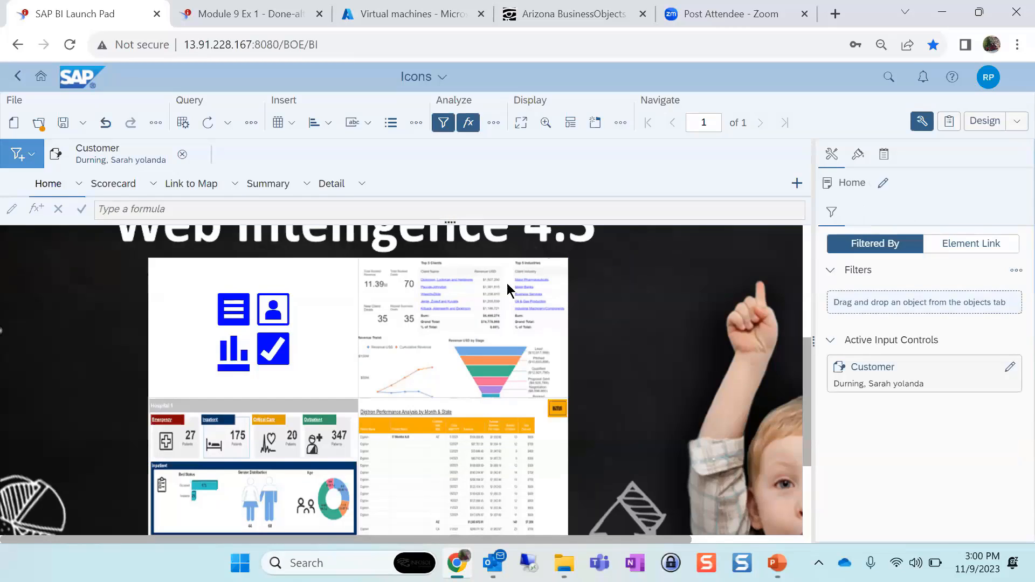
{"action": "left_click", "coordinate": [616, 355]}
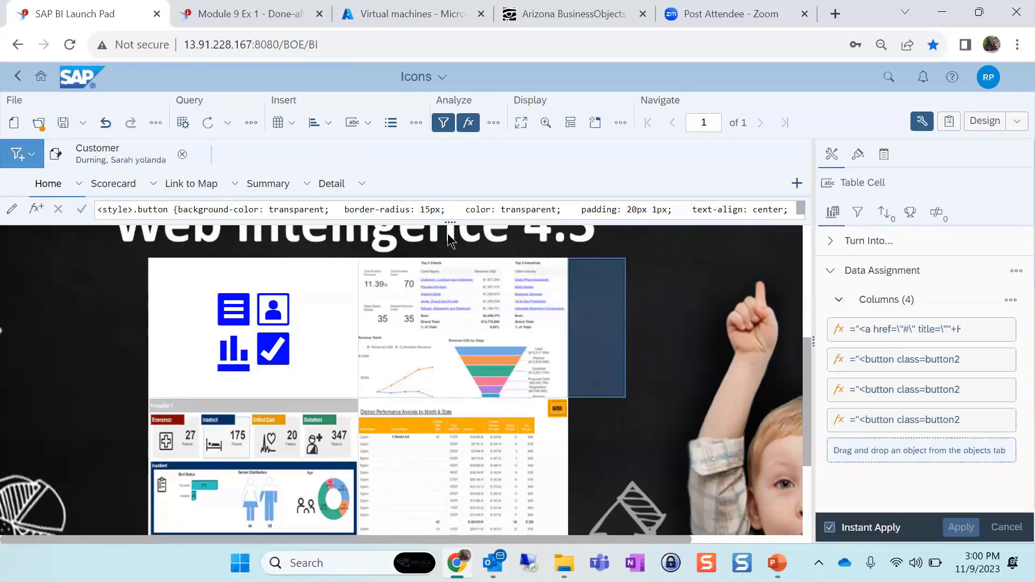
{"action": "left_click_drag", "start_coordinate": [450, 223], "coordinate": [451, 313]}
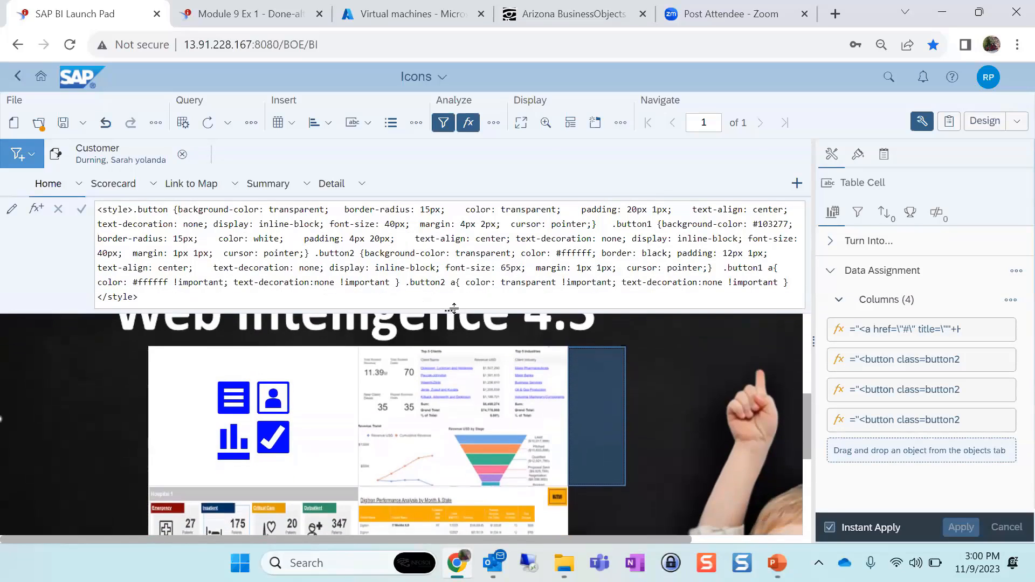